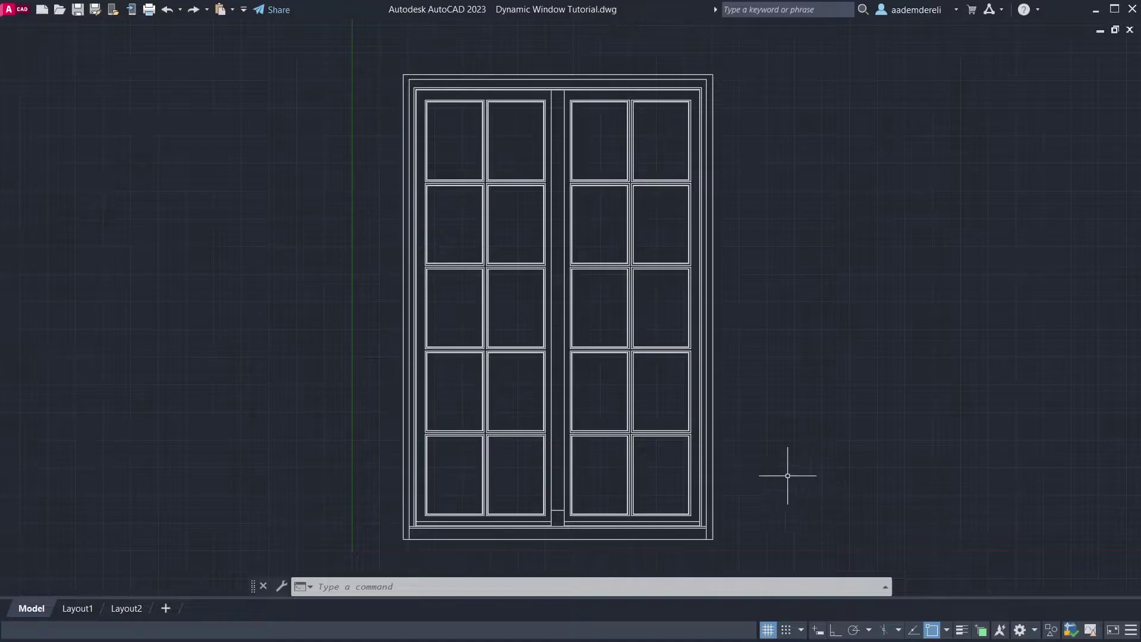
- Try the existing window block's stretch grips, making it narrower, shorter, wider and taller
{"action": "left_click", "coordinate": [707, 445]}
{"action": "left_click", "coordinate": [711, 539]}
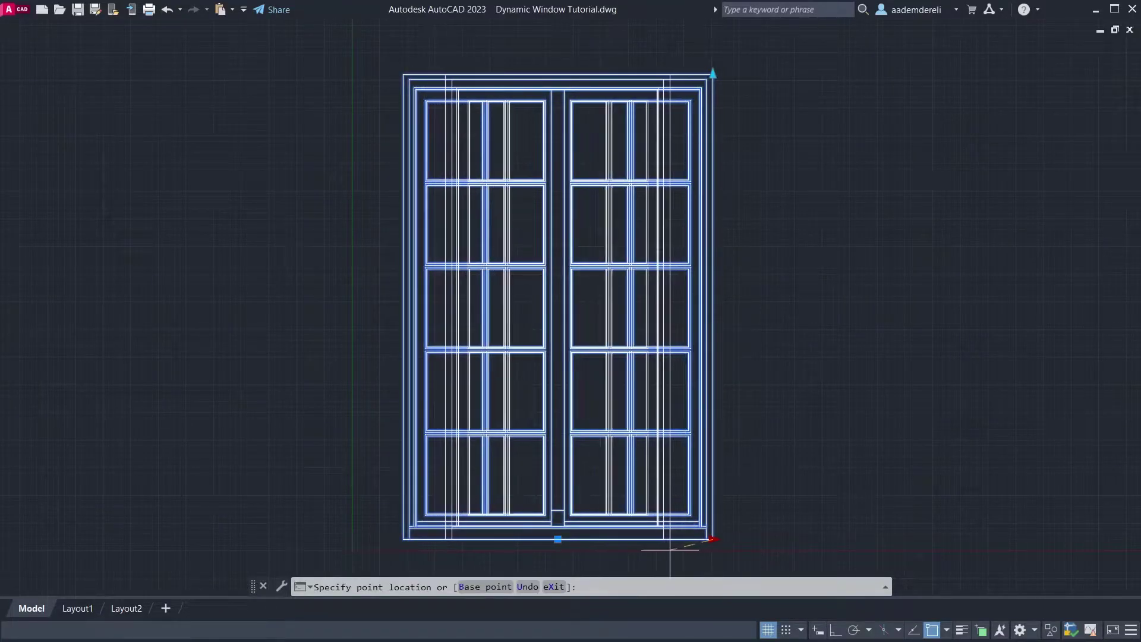
{"action": "left_click", "coordinate": [677, 546]}
{"action": "left_click", "coordinate": [669, 75]}
{"action": "left_click", "coordinate": [692, 196]}
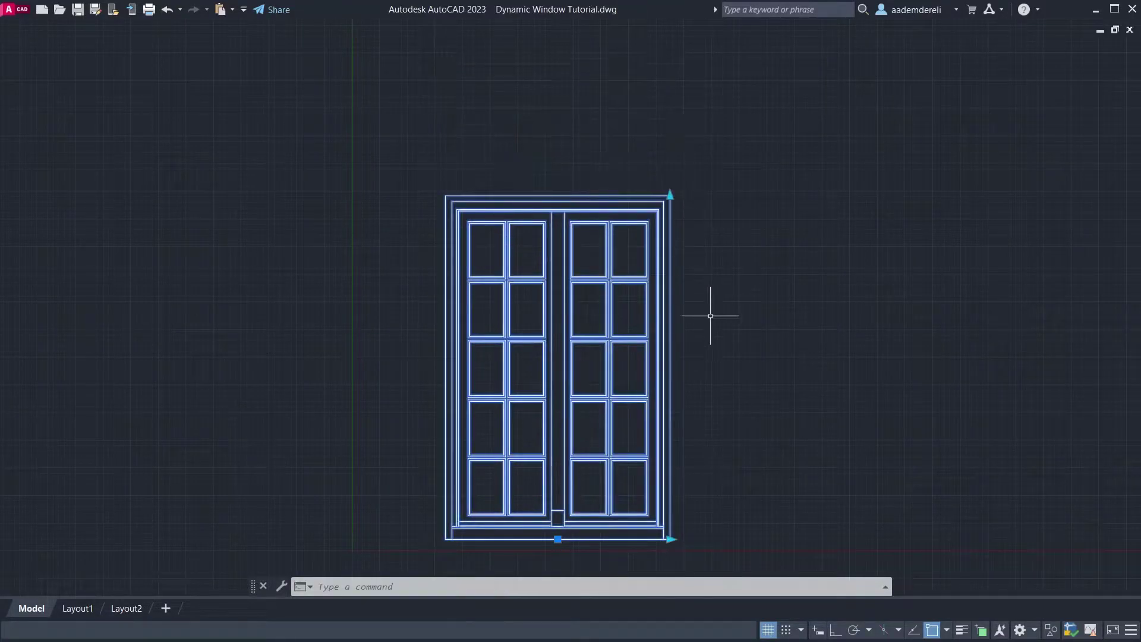
{"action": "left_click", "coordinate": [670, 537]}
{"action": "left_click", "coordinate": [715, 379]}
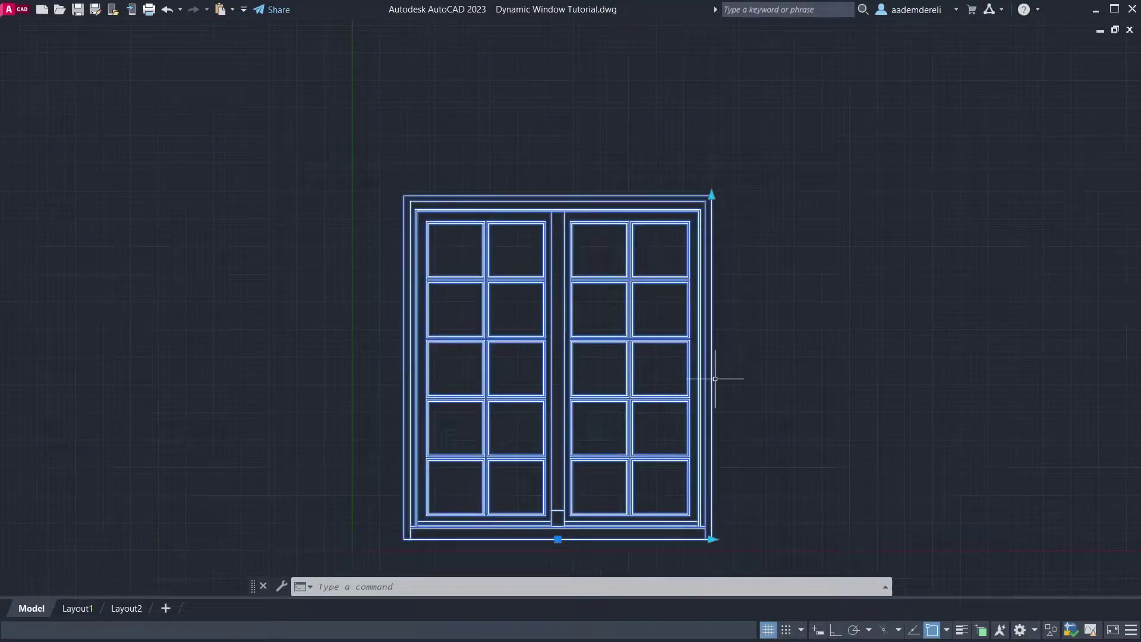
{"action": "left_click", "coordinate": [712, 195]}
{"action": "left_click", "coordinate": [713, 51]}
{"action": "key", "text": "Escape"}
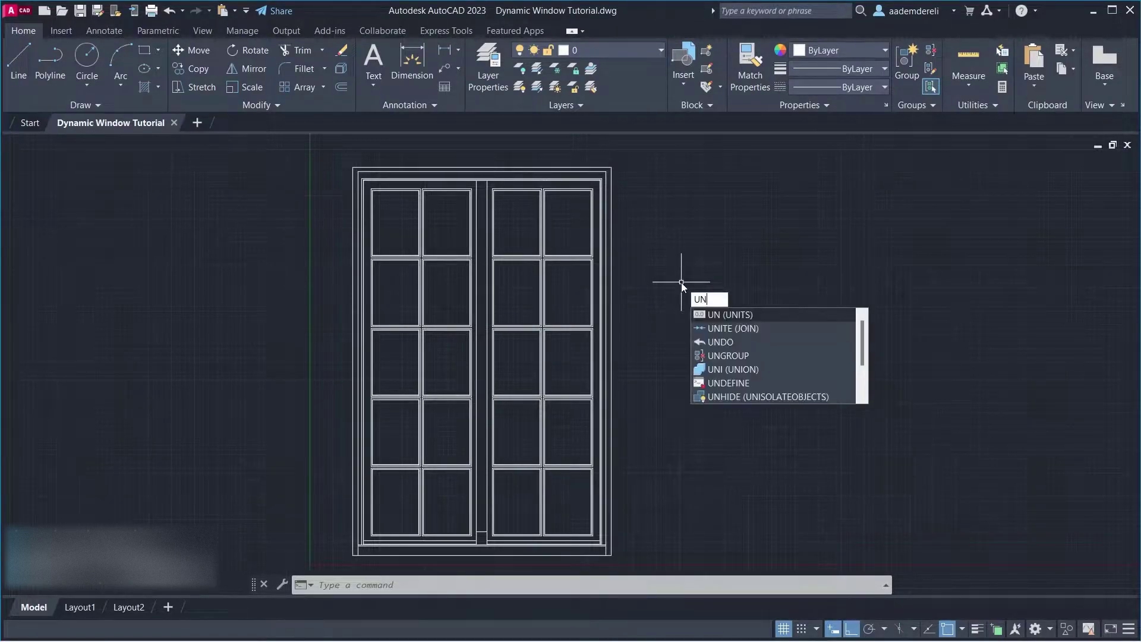
- Set the Drawing Units insertion scale to Centimeters
{"action": "key", "text": "Return"}
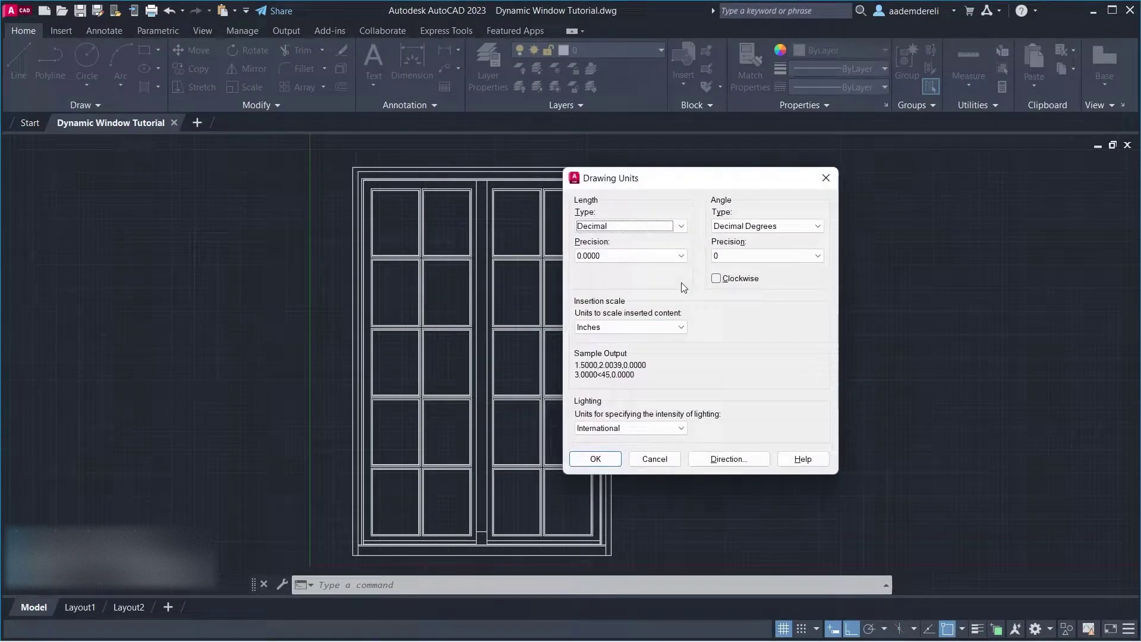
{"action": "left_click", "coordinate": [653, 327]}
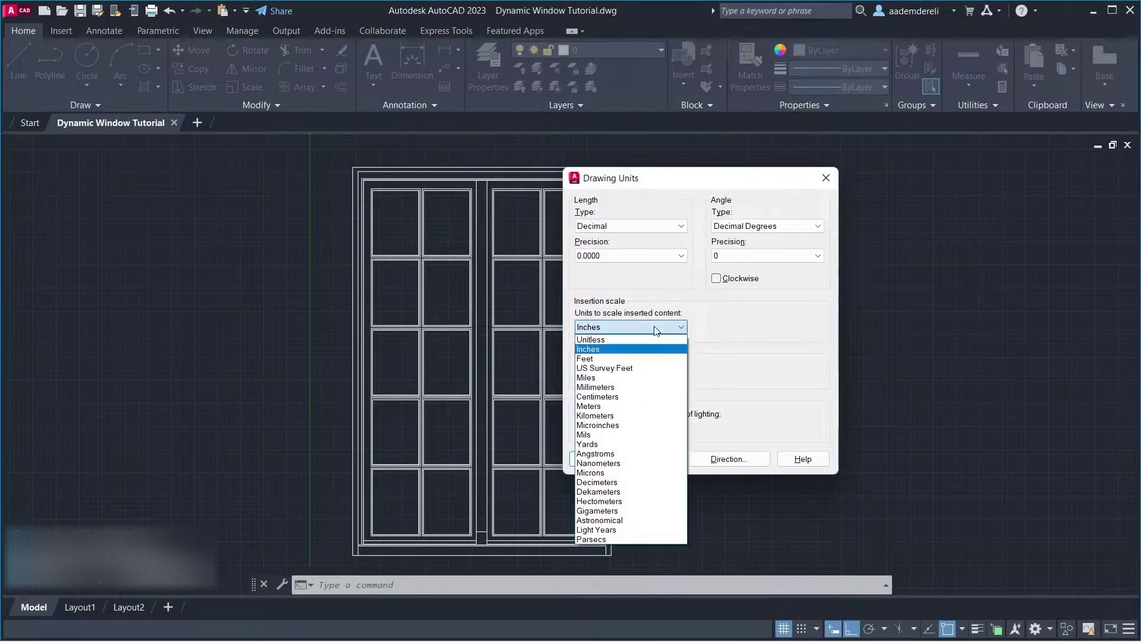
{"action": "left_click", "coordinate": [638, 397]}
{"action": "left_click", "coordinate": [613, 461]}
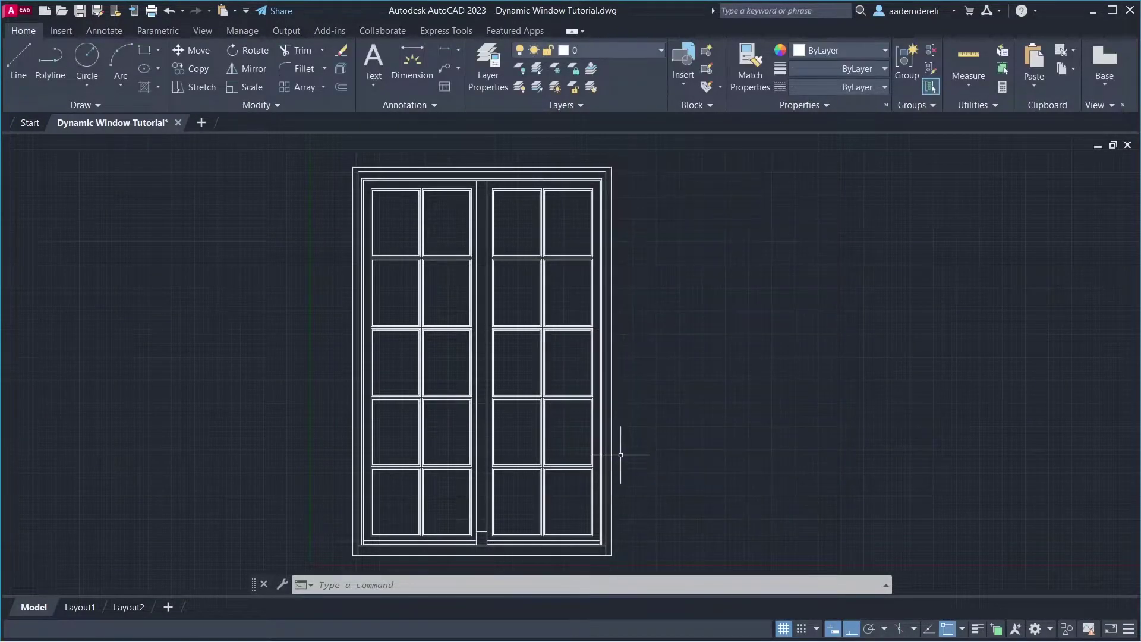
- Crossing-select the 87 window objects and define block Dynamic_Window_Tutorial at the bottom midpoint
{"action": "left_click", "coordinate": [645, 162]}
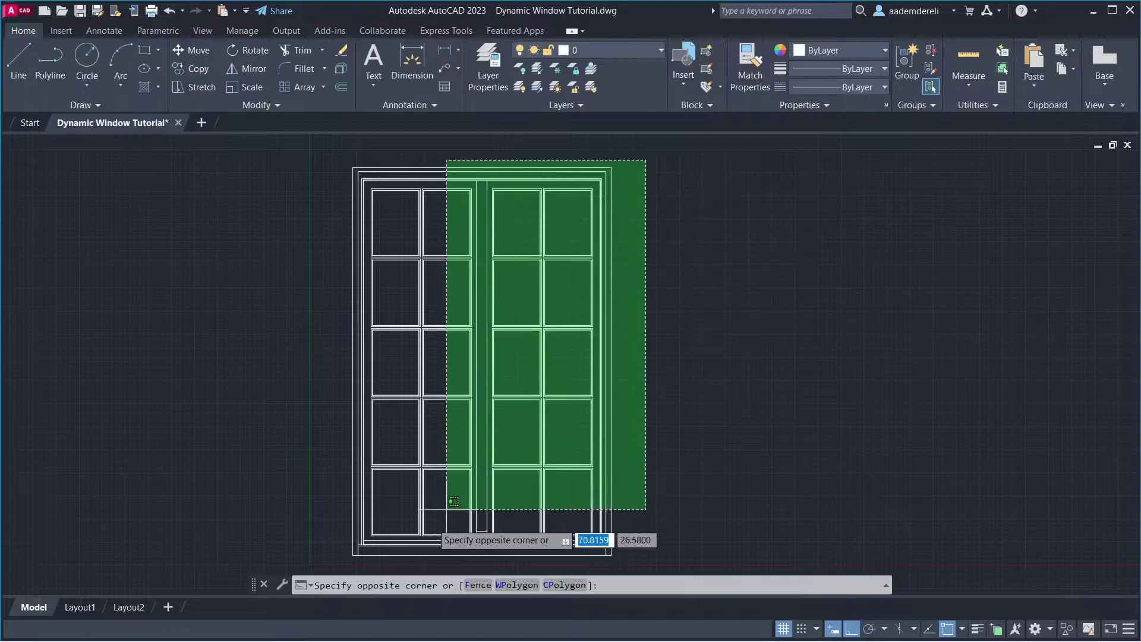
{"action": "left_click", "coordinate": [334, 557]}
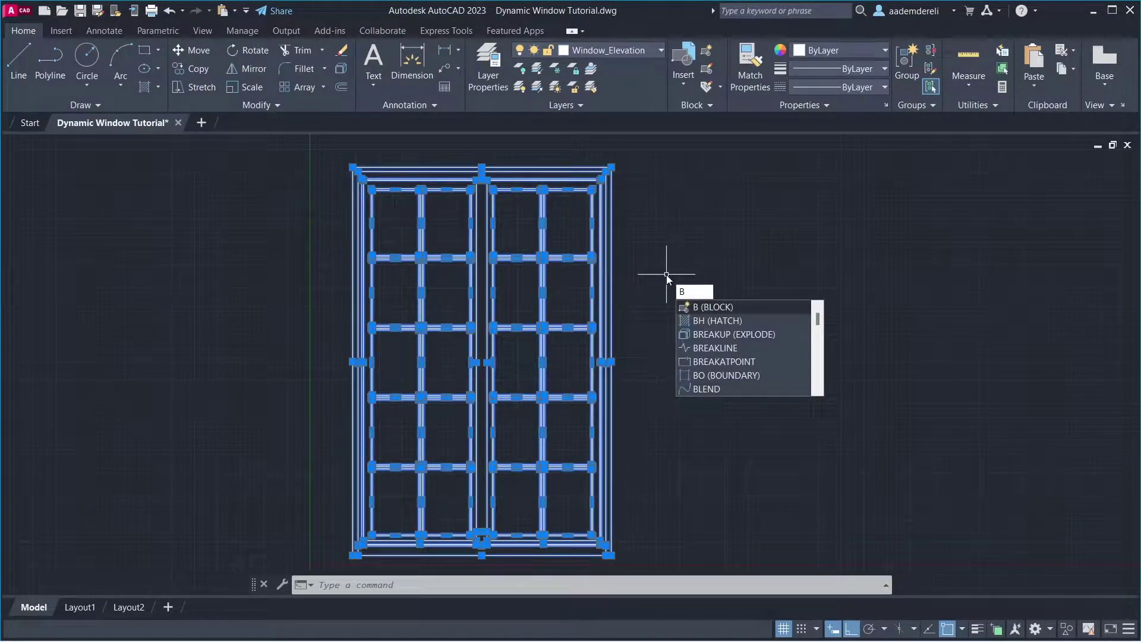
{"action": "key", "text": "Return"}
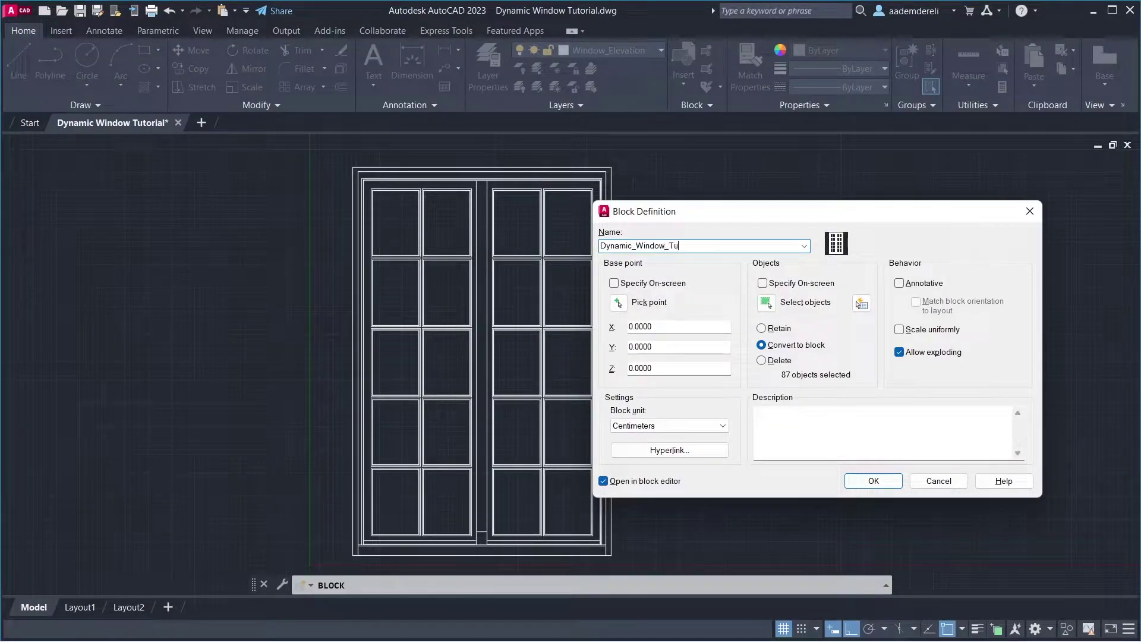
{"action": "left_click", "coordinate": [619, 304]}
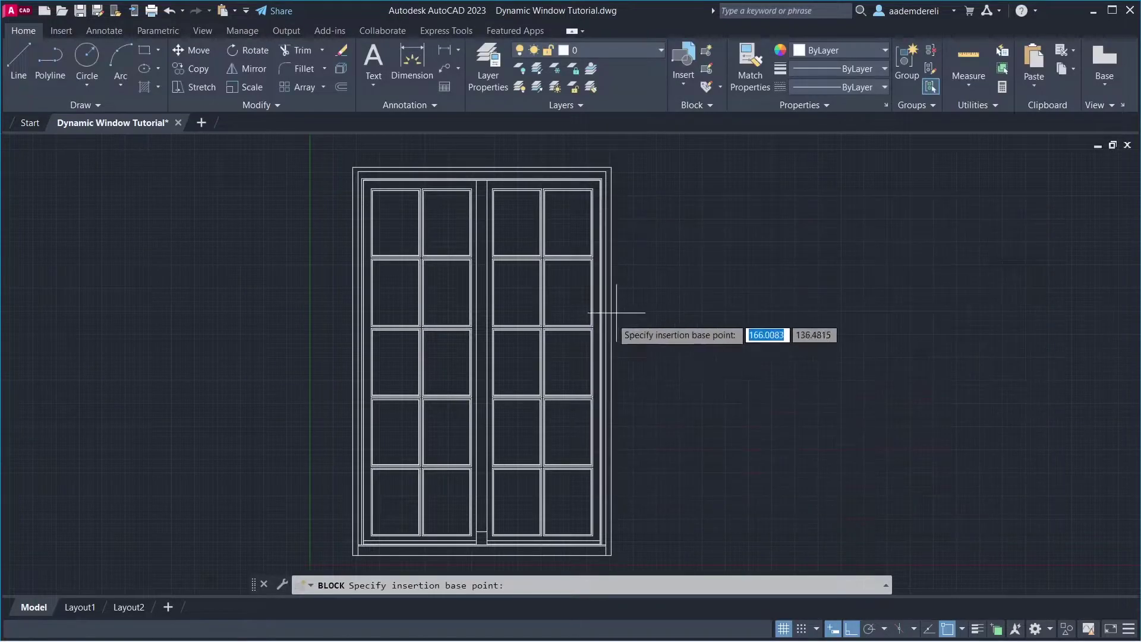
{"action": "left_click", "coordinate": [481, 554]}
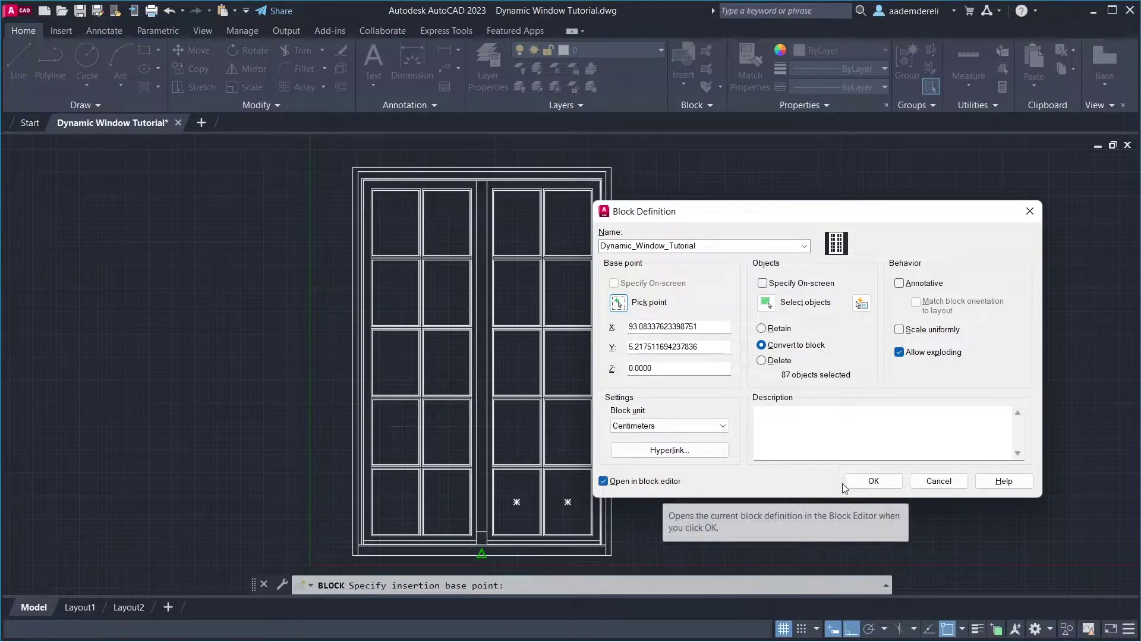
- In the Block Editor, add linear parameter Distance1 along the window's bottom edge
{"action": "left_click", "coordinate": [871, 481]}
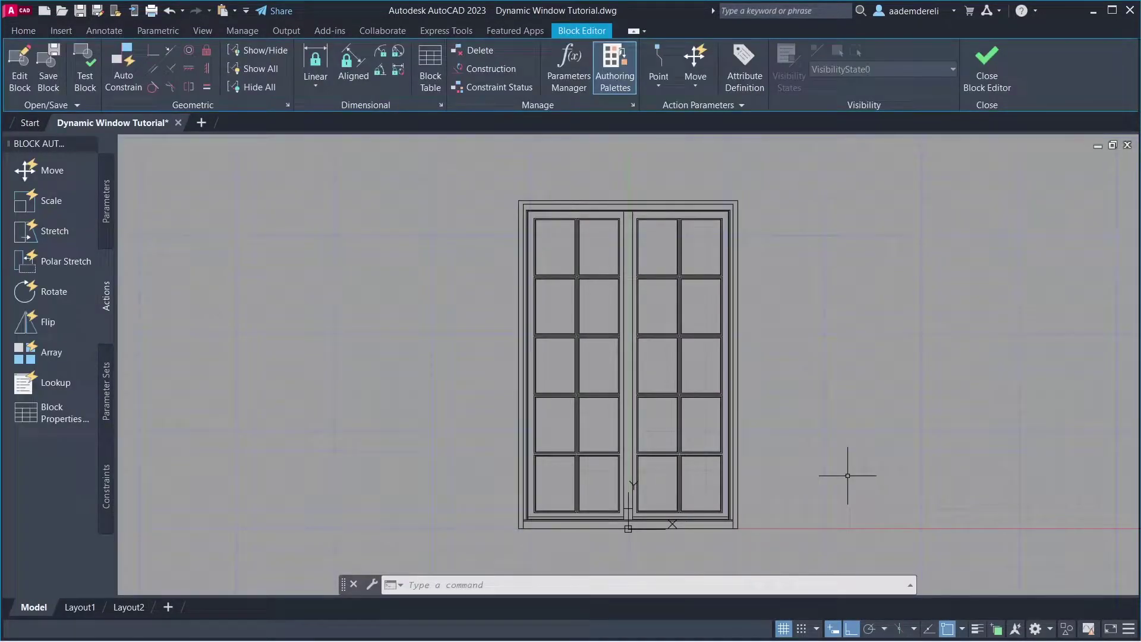
{"action": "middle_click_drag", "start_coordinate": [838, 451], "coordinate": [675, 423]}
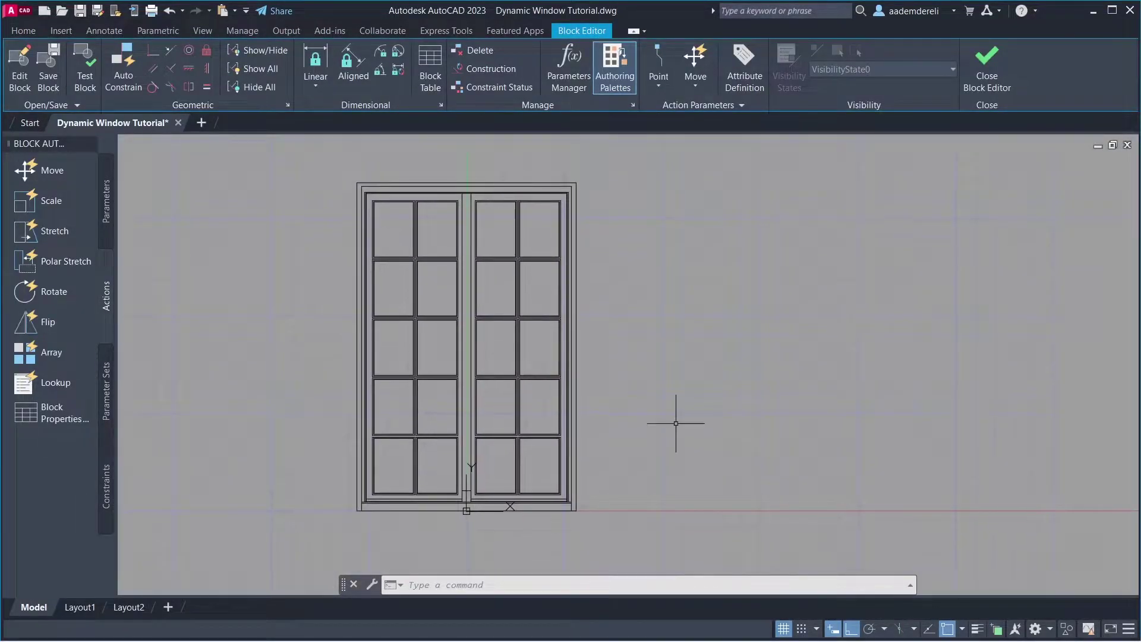
{"action": "left_click", "coordinate": [108, 234]}
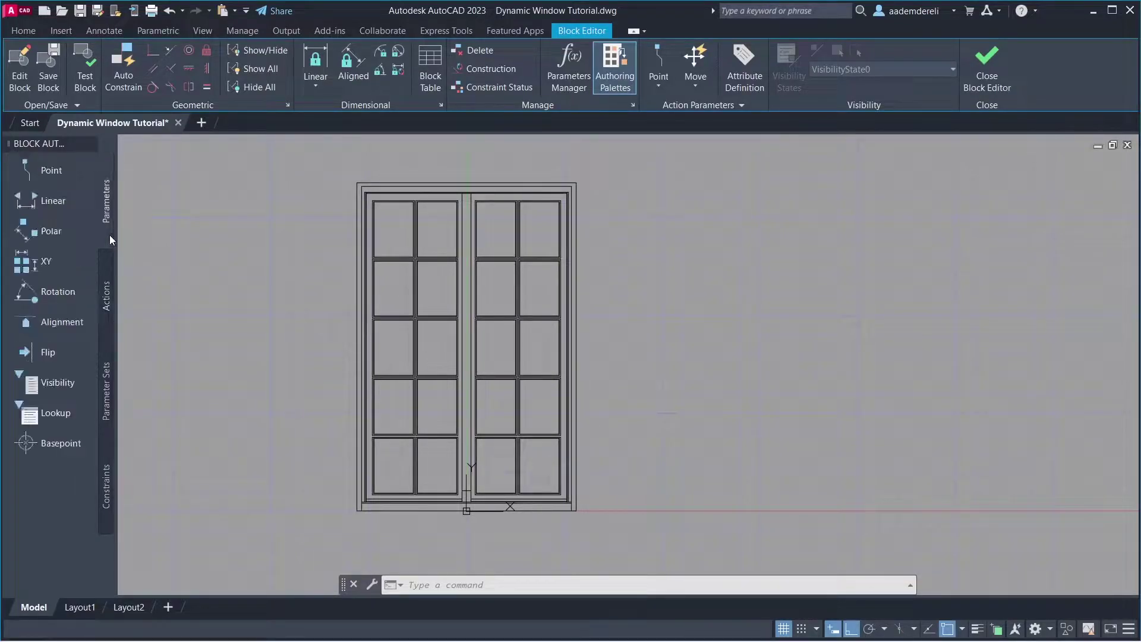
{"action": "left_click", "coordinate": [86, 200]}
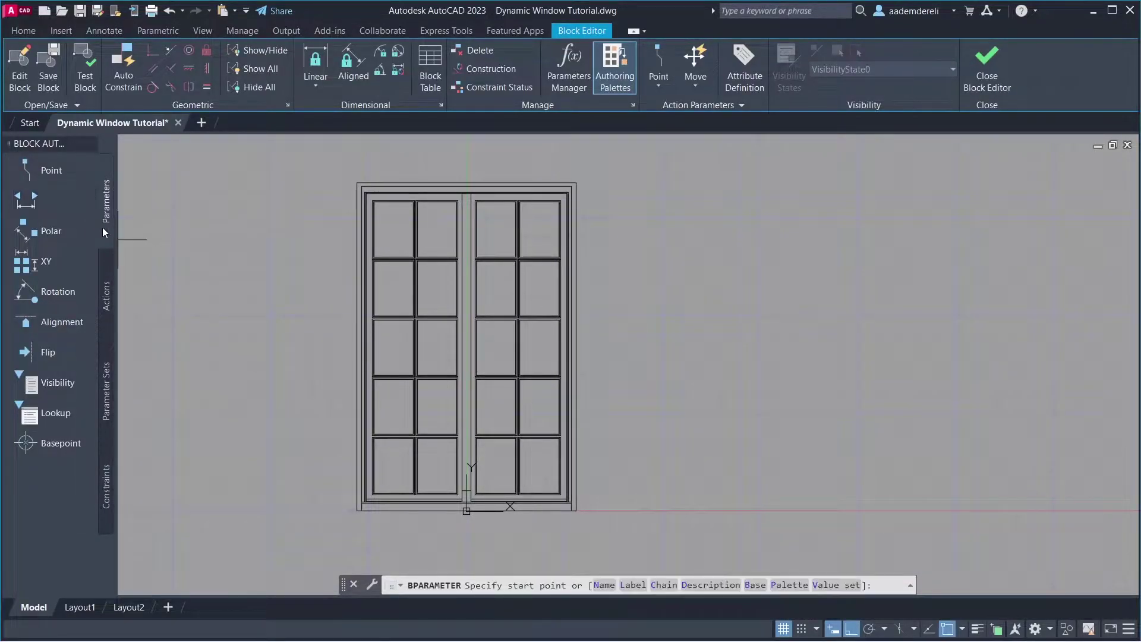
{"action": "left_click", "coordinate": [356, 510]}
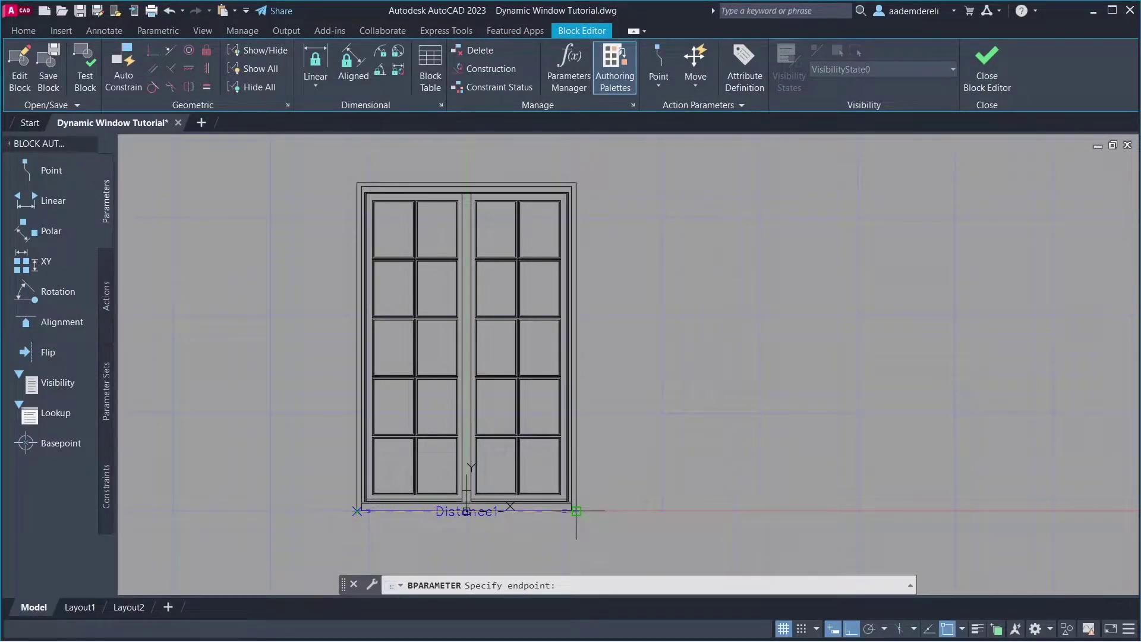
{"action": "left_click", "coordinate": [576, 510]}
{"action": "left_click", "coordinate": [583, 532]}
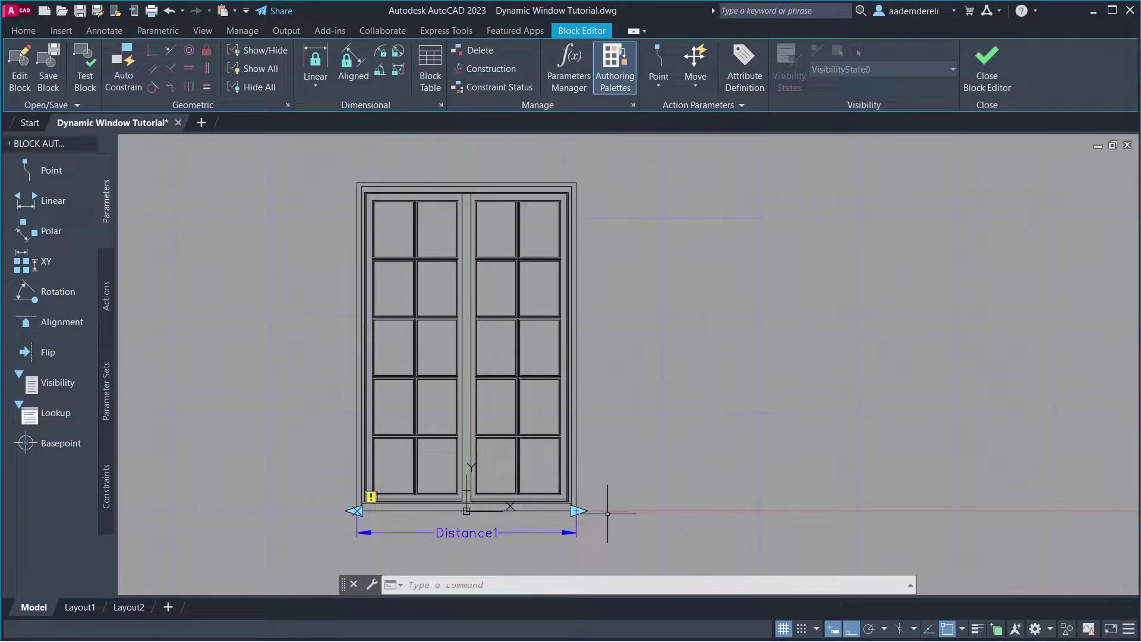
- Add linear parameter Distance2 up the window's right side
{"action": "key", "text": "Return"}
{"action": "left_click", "coordinate": [575, 509]}
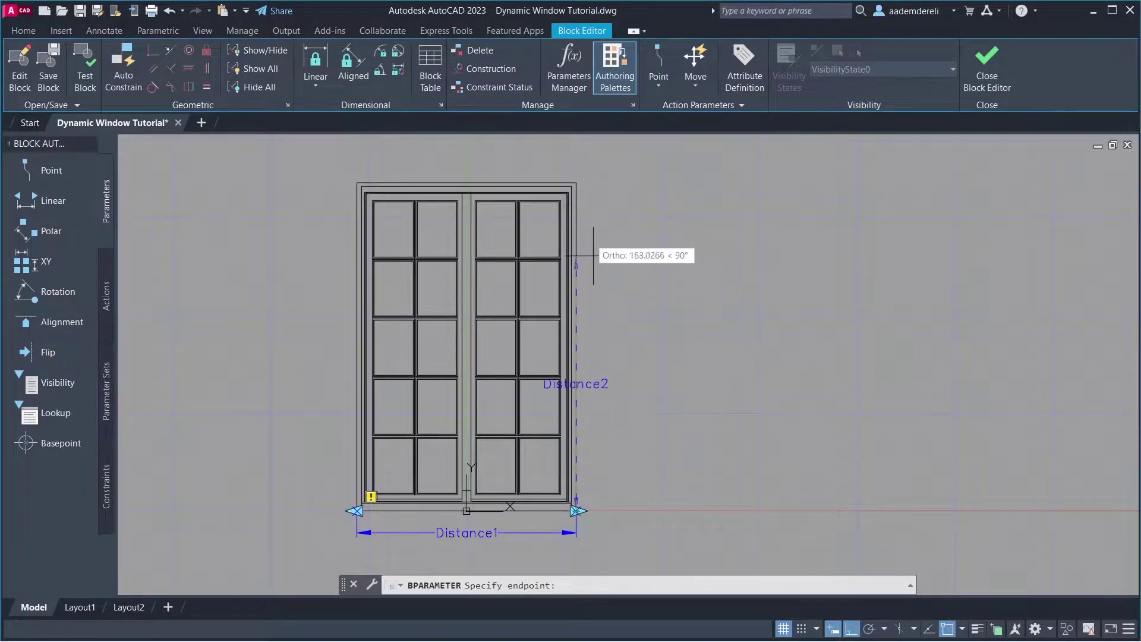
{"action": "left_click", "coordinate": [578, 183]}
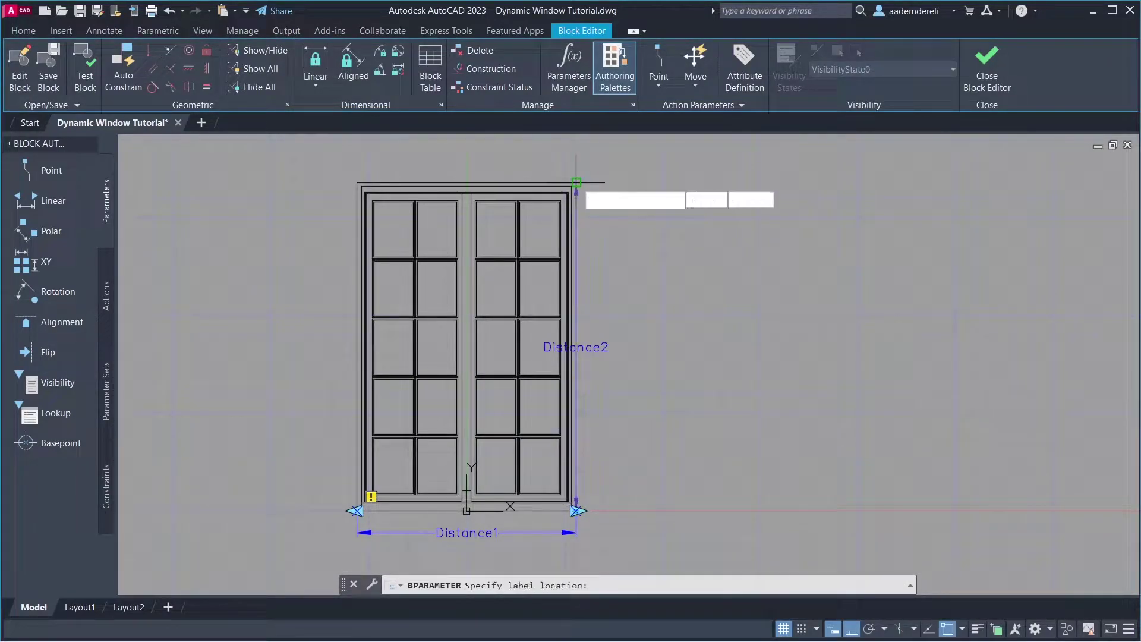
{"action": "left_click", "coordinate": [603, 227]}
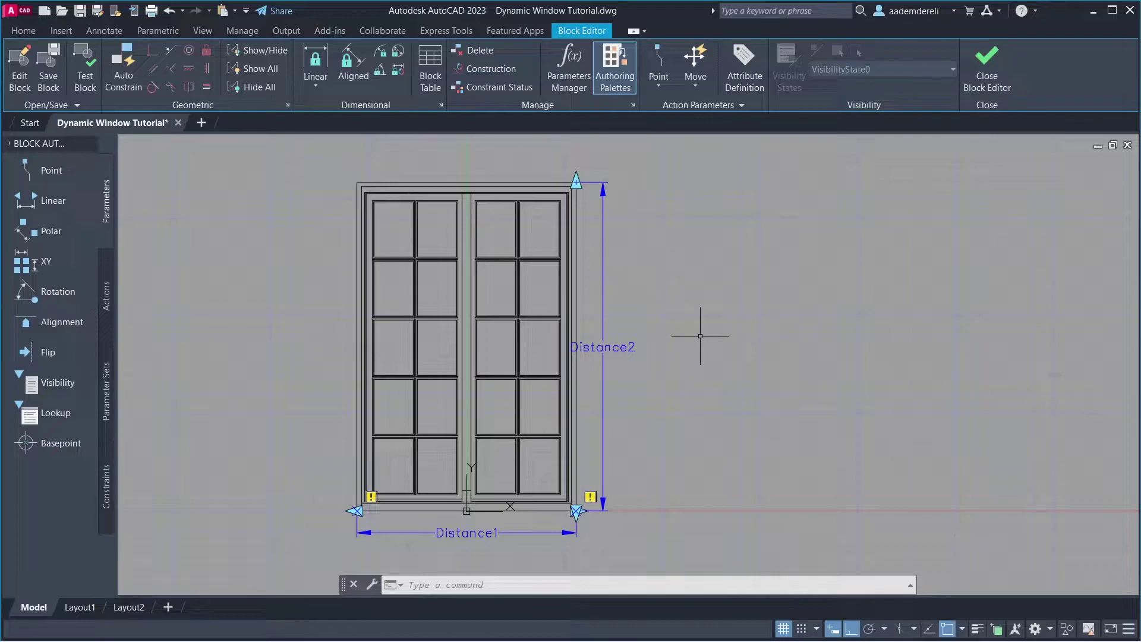
- In Properties, rename Distance1 to Width and set its number of grips to 1
{"action": "type", "text": "pr"}
{"action": "key", "text": "Return"}
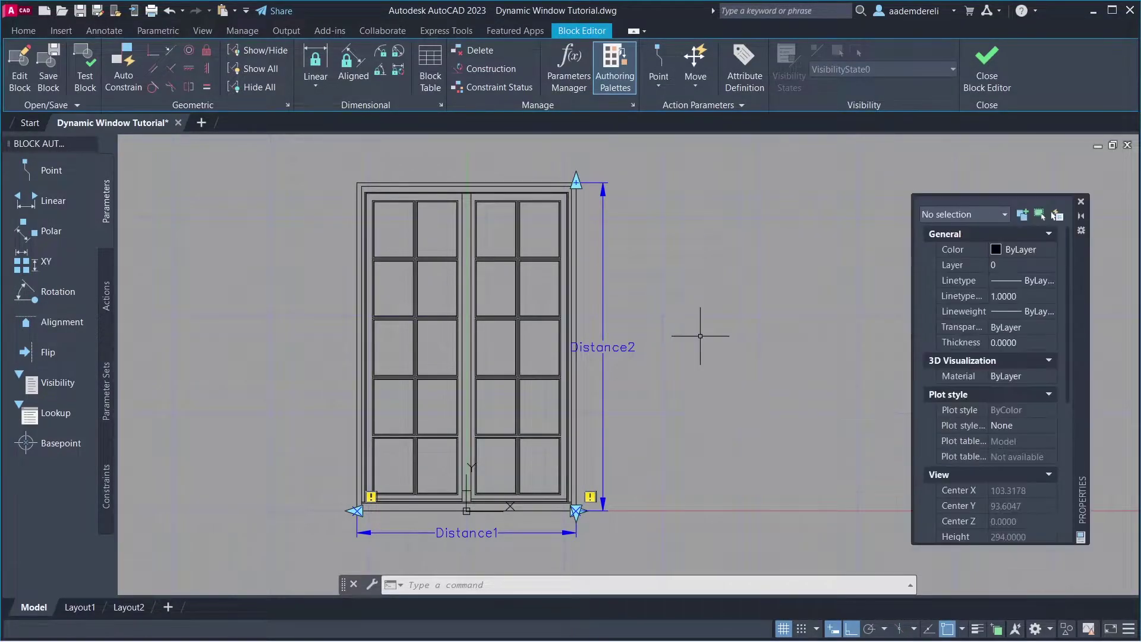
{"action": "left_click", "coordinate": [489, 533]}
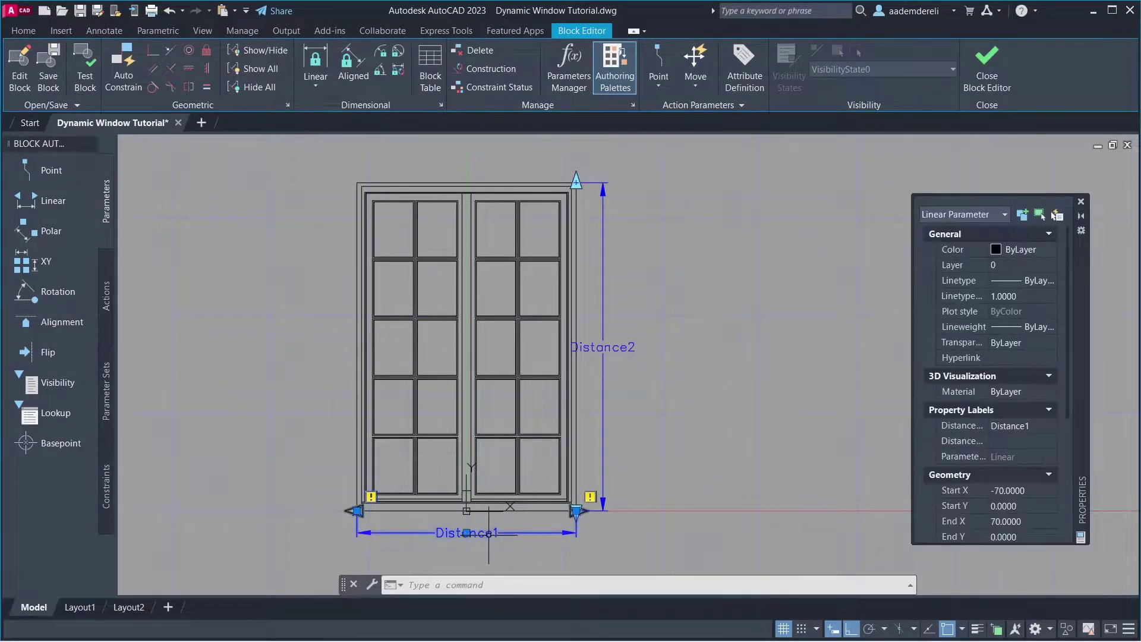
{"action": "left_click", "coordinate": [1013, 428]}
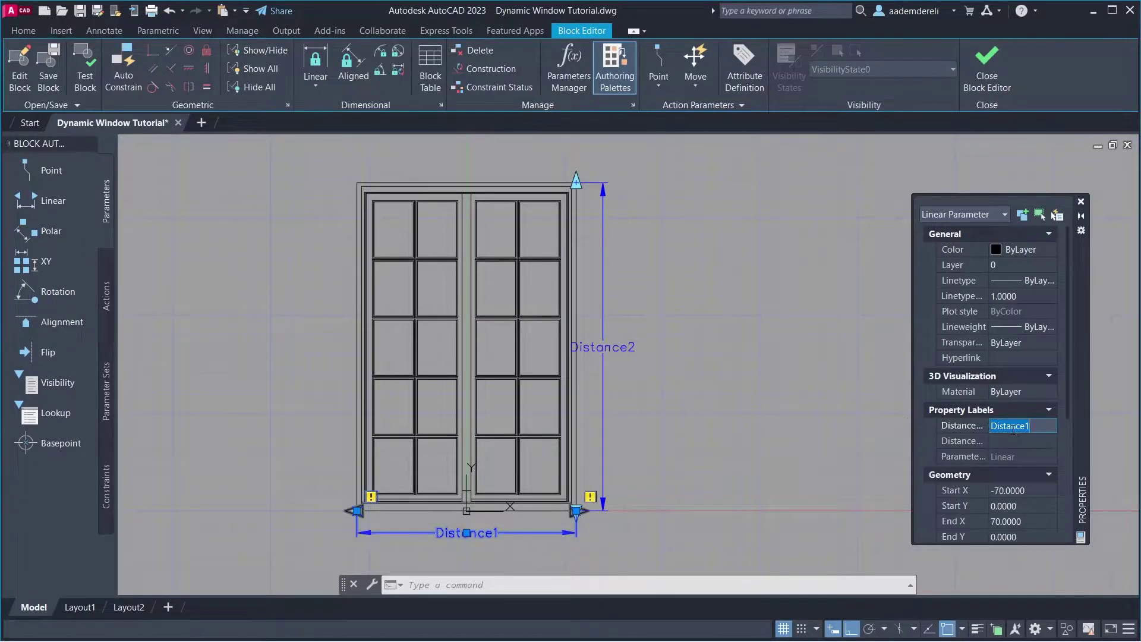
{"action": "type", "text": "Width"}
{"action": "key", "text": "Return"}
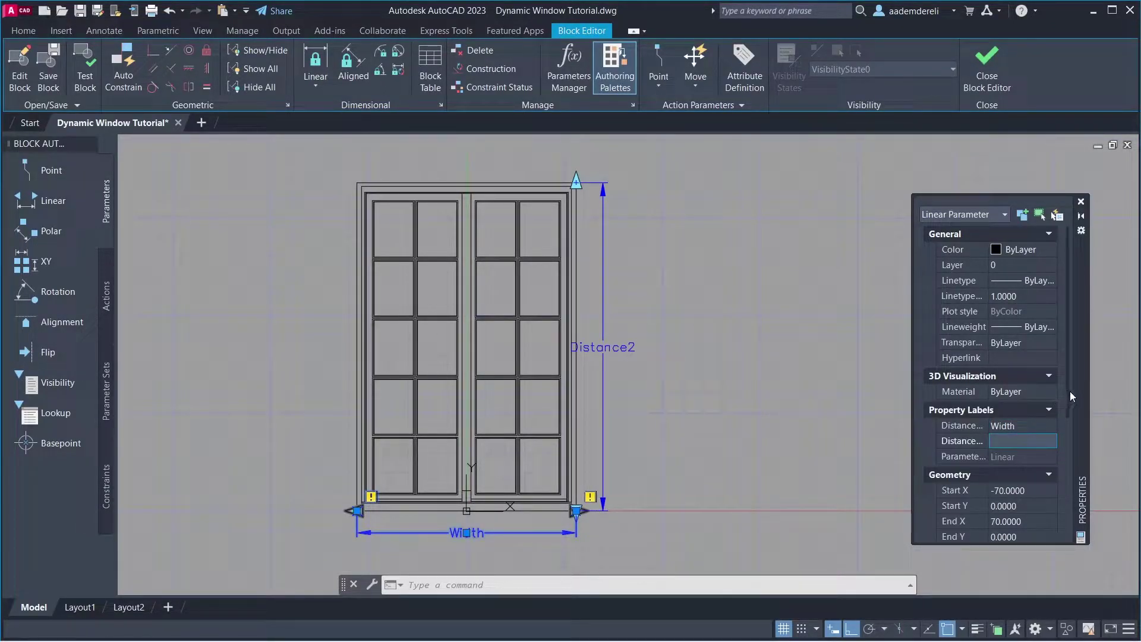
{"action": "left_click_drag", "start_coordinate": [1069, 391], "coordinate": [1070, 533]}
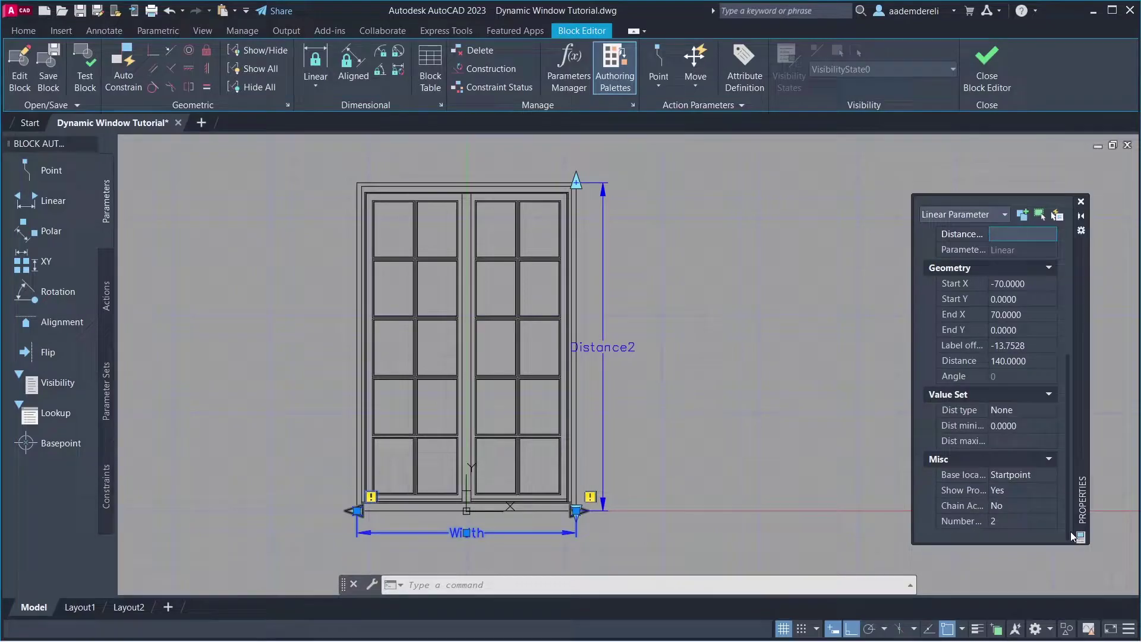
{"action": "left_click", "coordinate": [1035, 522]}
{"action": "left_click", "coordinate": [1035, 521]}
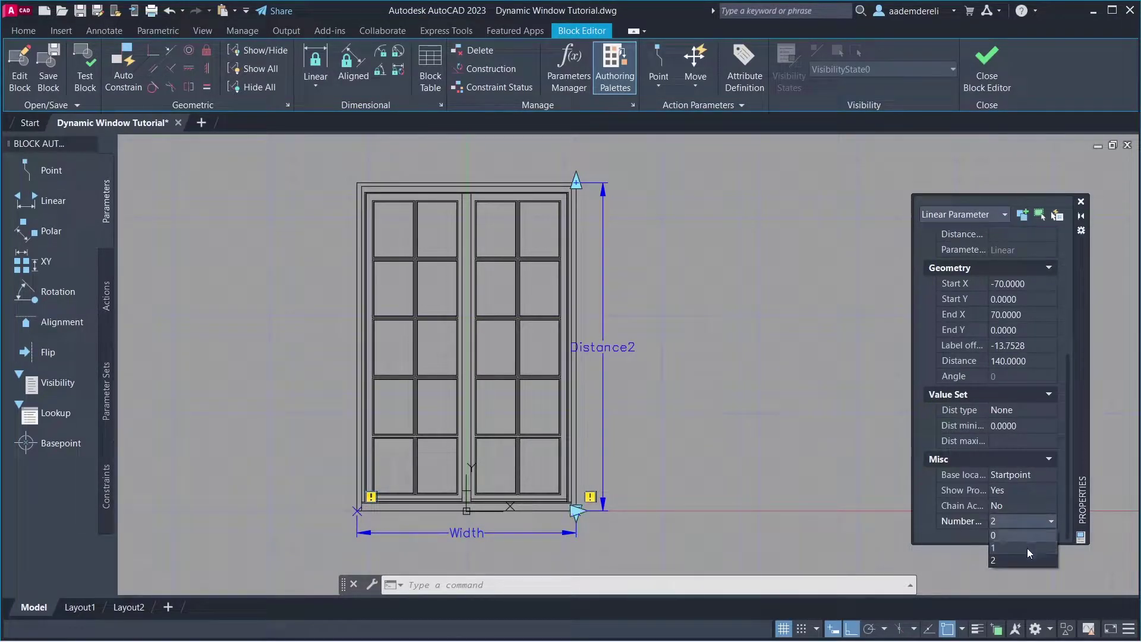
{"action": "left_click", "coordinate": [1026, 548]}
{"action": "key", "text": "Escape"}
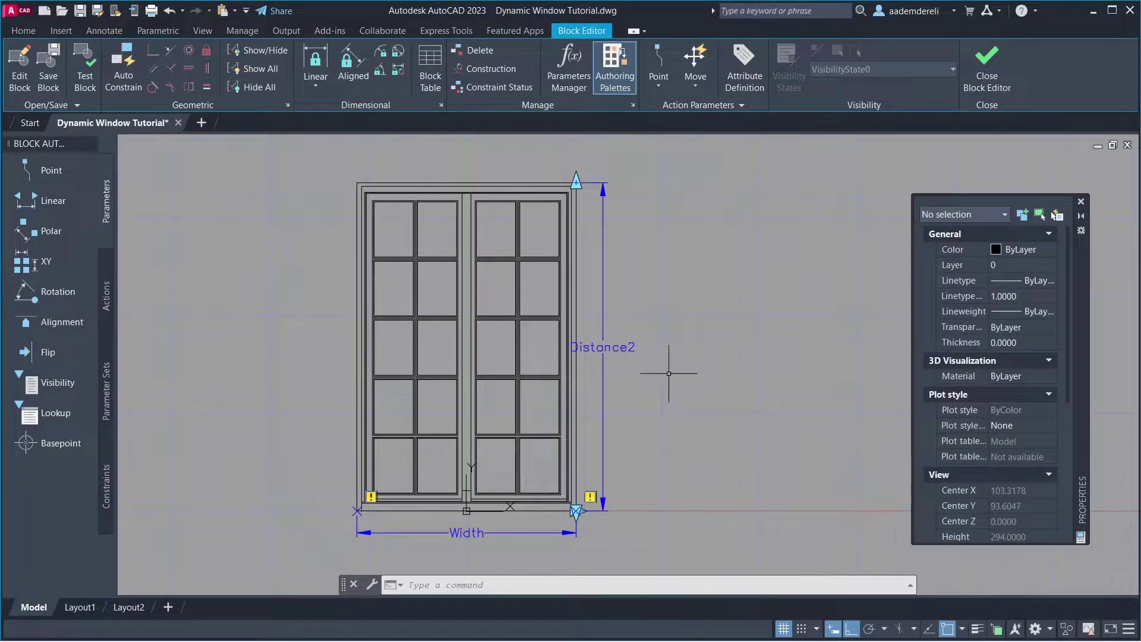
- Rename Distance2 to Height and reduce it to a single grip
{"action": "left_click", "coordinate": [624, 349]}
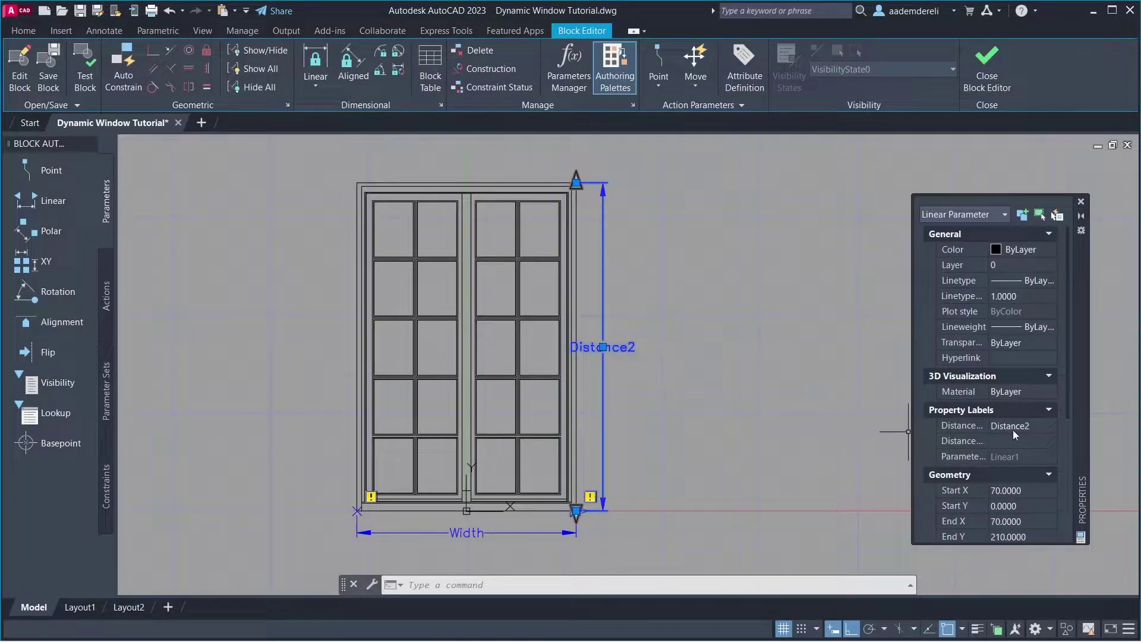
{"action": "left_click", "coordinate": [1036, 423]}
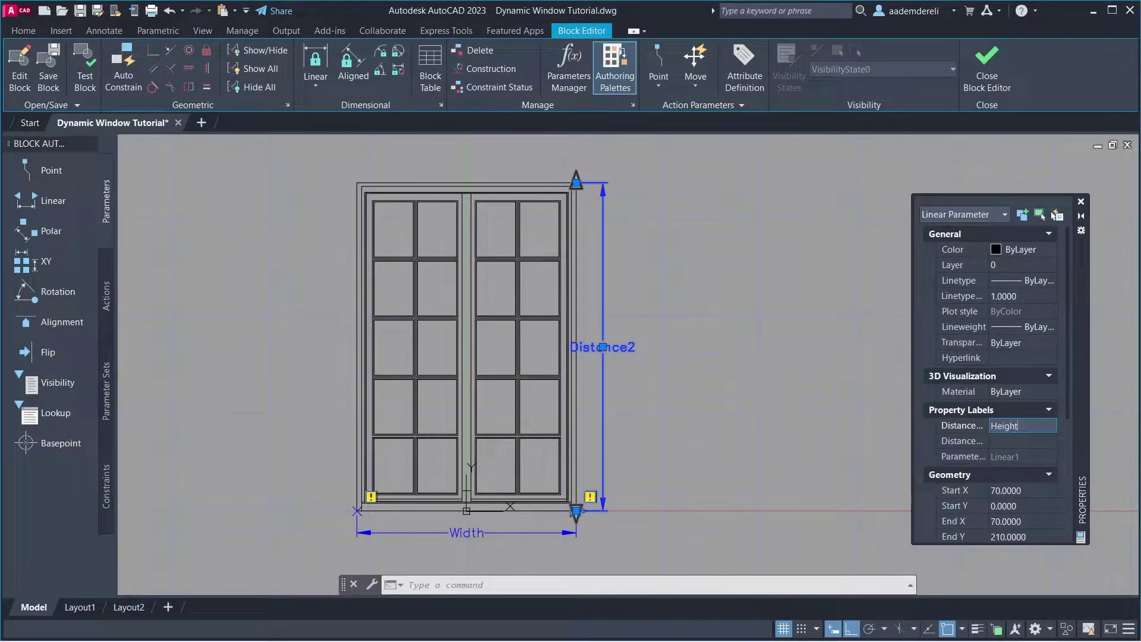
{"action": "type", "text": "Height"}
{"action": "key", "text": "Tab"}
{"action": "left_click_drag", "start_coordinate": [1067, 390], "coordinate": [1068, 521]}
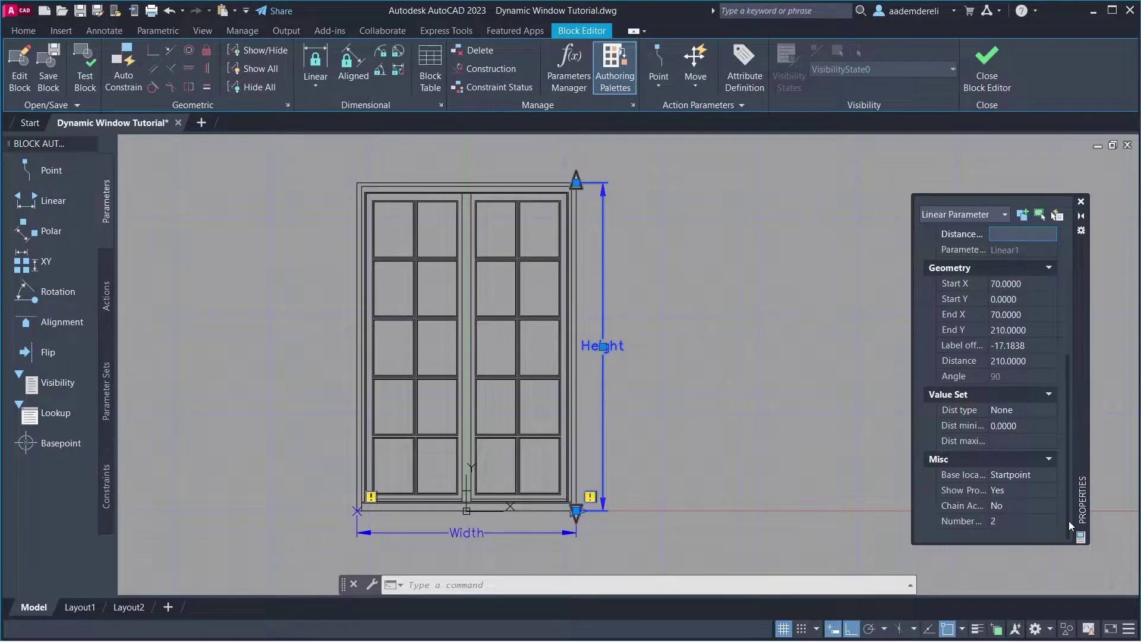
{"action": "left_click", "coordinate": [1028, 522]}
{"action": "left_click", "coordinate": [1028, 522]}
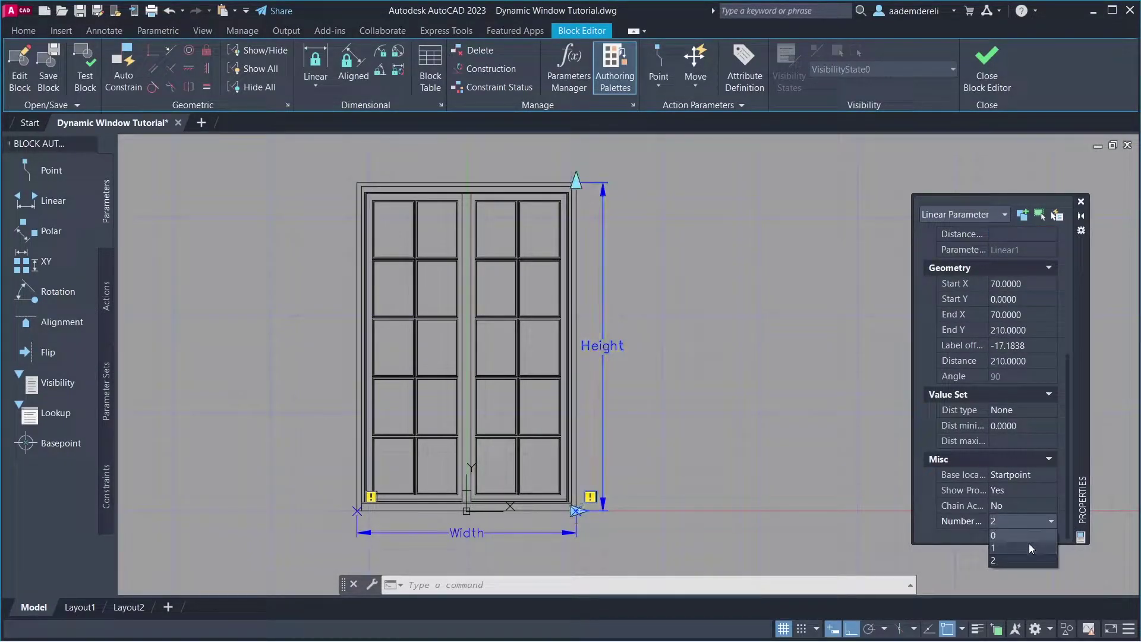
{"action": "left_click", "coordinate": [1029, 544]}
{"action": "key", "text": "Escape"}
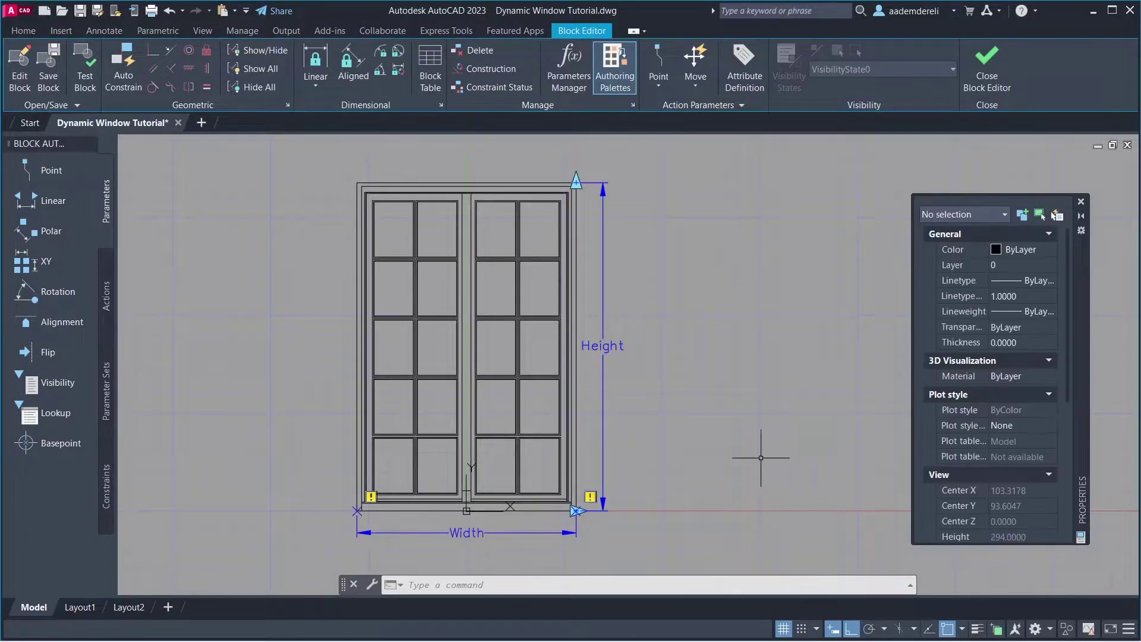
{"action": "left_click", "coordinate": [108, 263]}
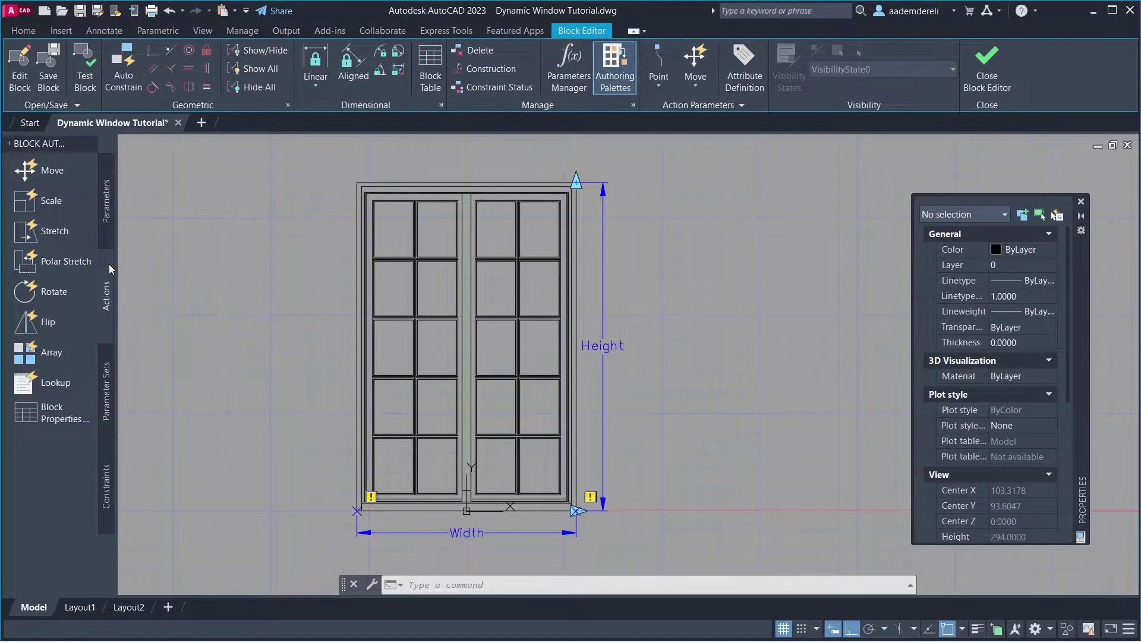
- Add a stretch action on Width's right endpoint covering the window's right-edge frame and panes
{"action": "left_click", "coordinate": [82, 229]}
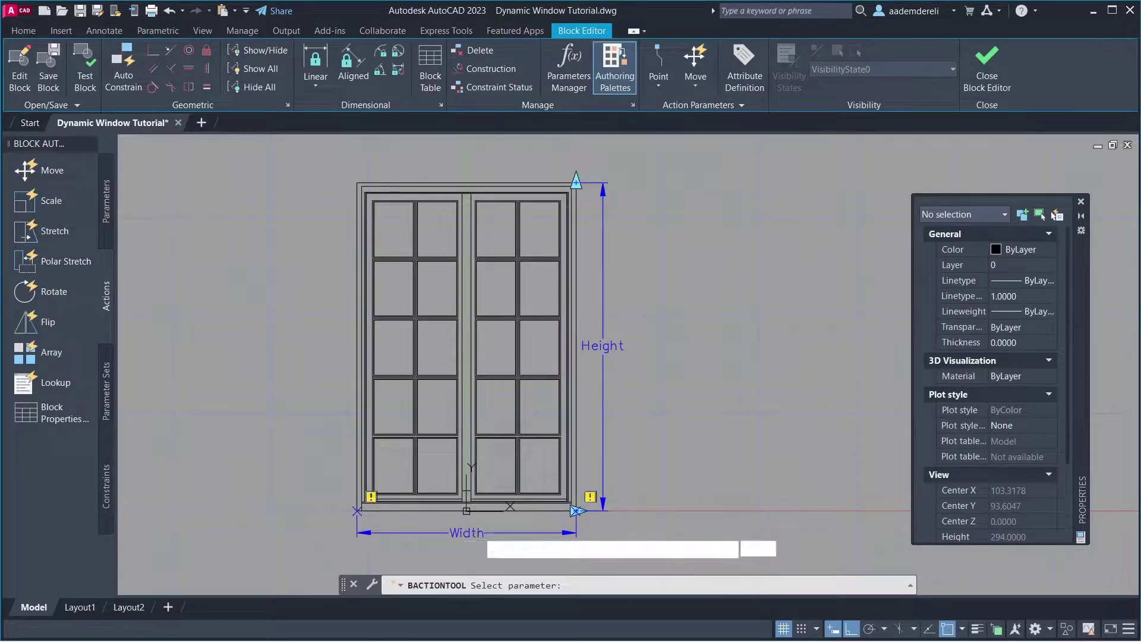
{"action": "left_click", "coordinate": [494, 532]}
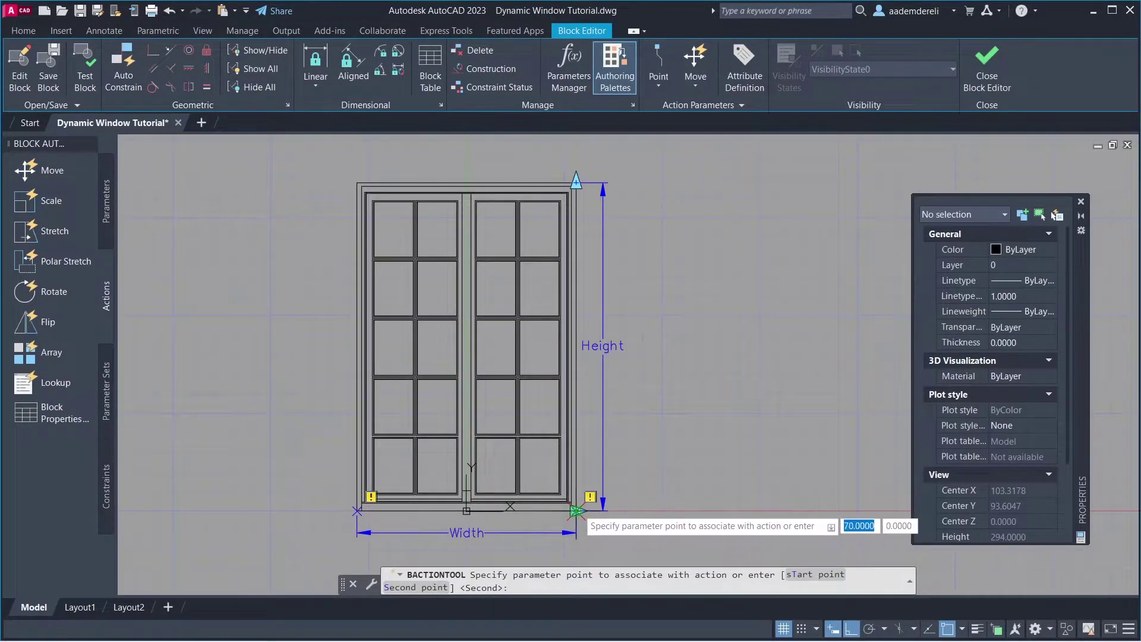
{"action": "left_click", "coordinate": [577, 510]}
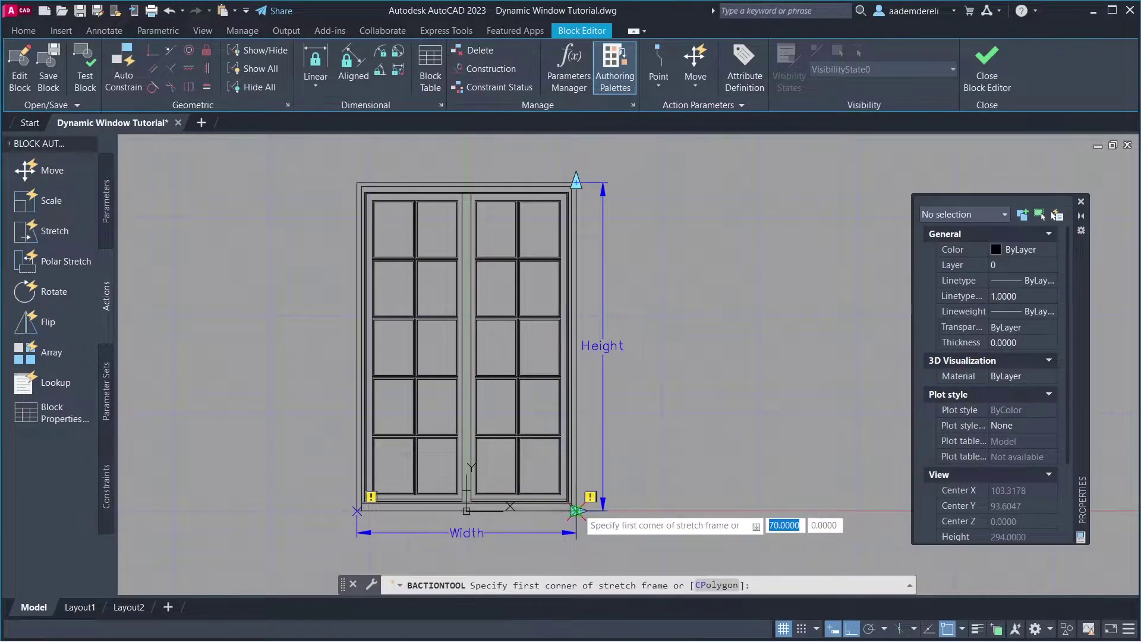
{"action": "left_click", "coordinate": [618, 153]}
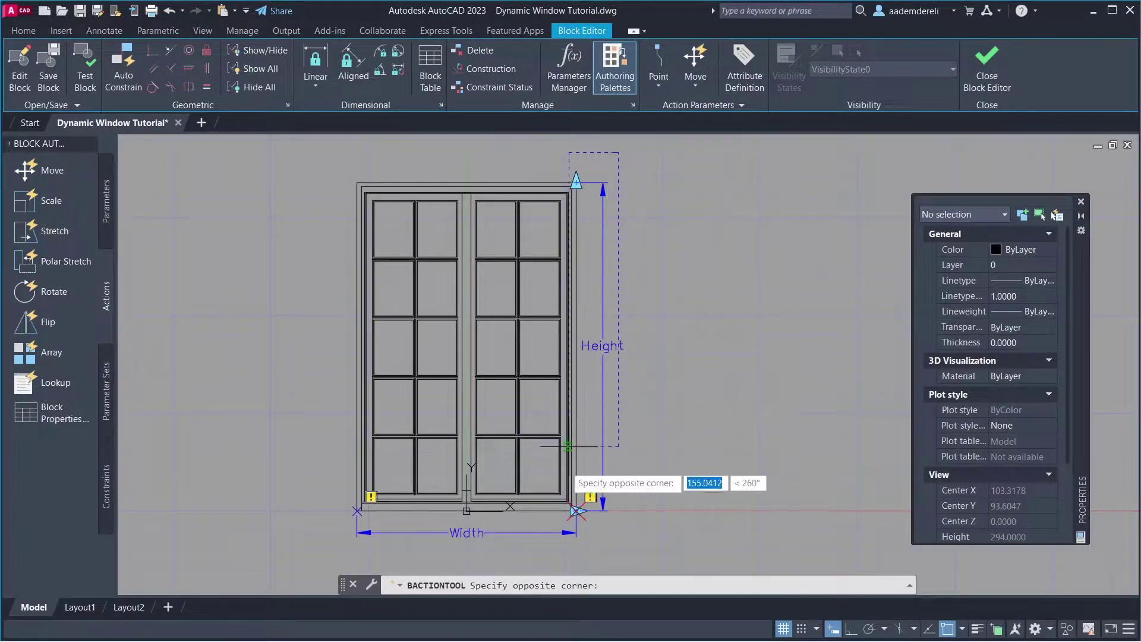
{"action": "left_click", "coordinate": [535, 551]}
{"action": "left_click", "coordinate": [590, 527]}
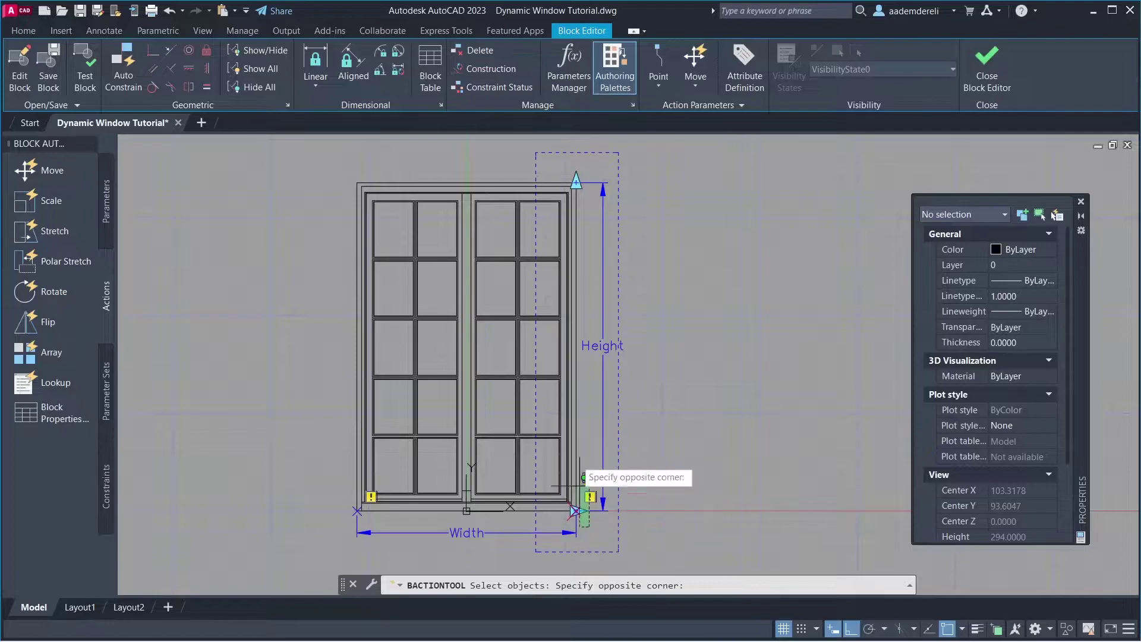
{"action": "left_click", "coordinate": [550, 159]}
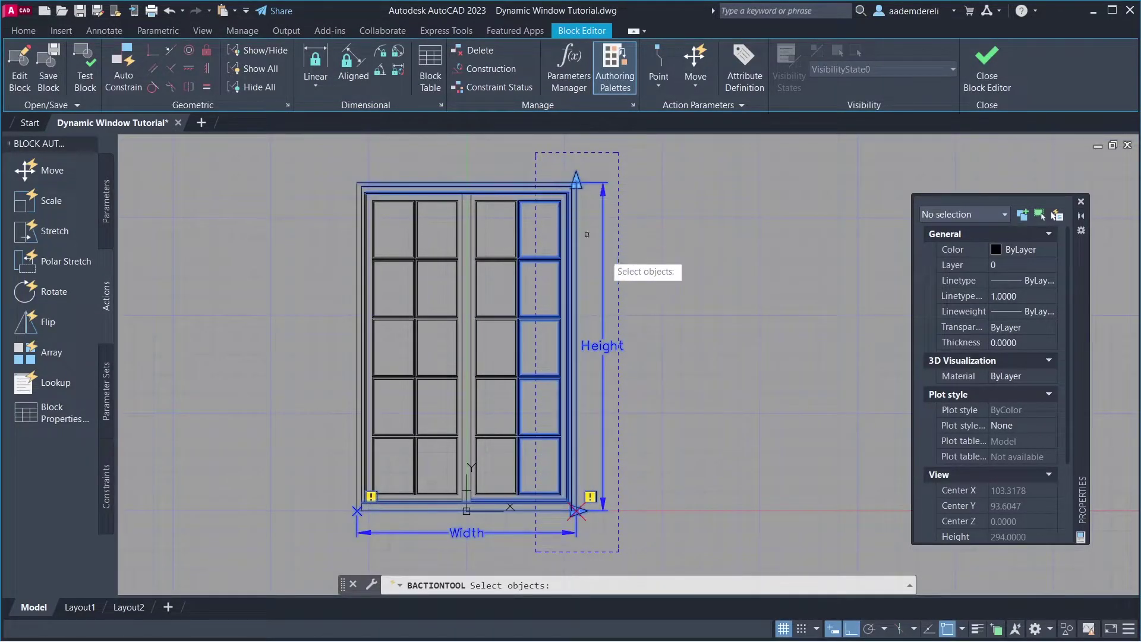
{"action": "key", "text": "Return"}
{"action": "key", "text": "Return"}
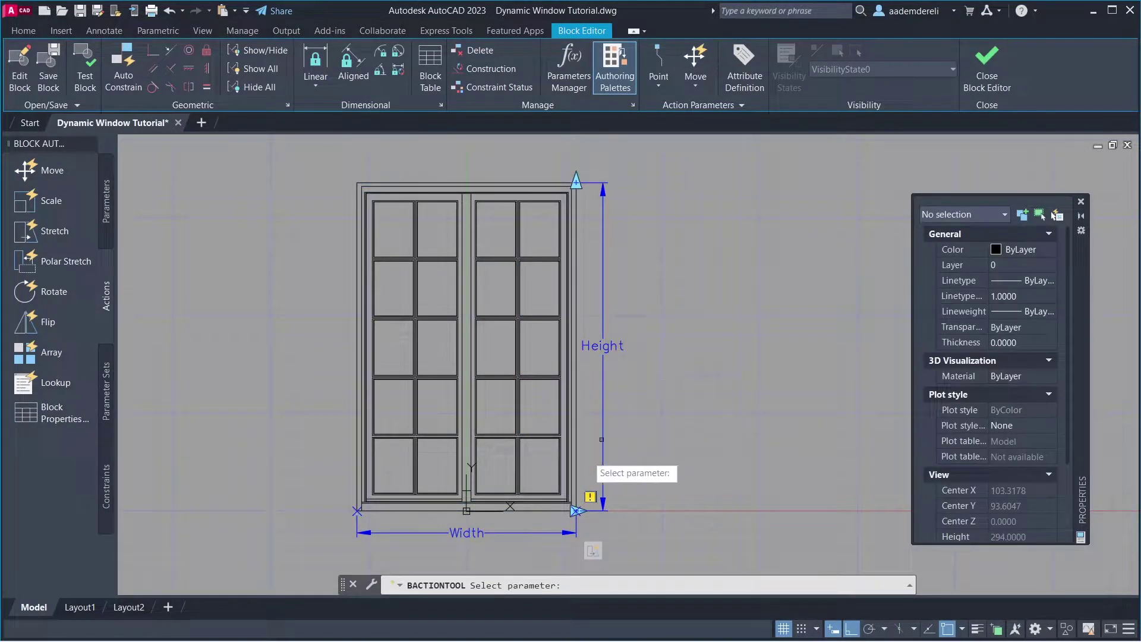
- Add a Width stretch action covering the right door's middle bar
{"action": "left_click", "coordinate": [467, 533]}
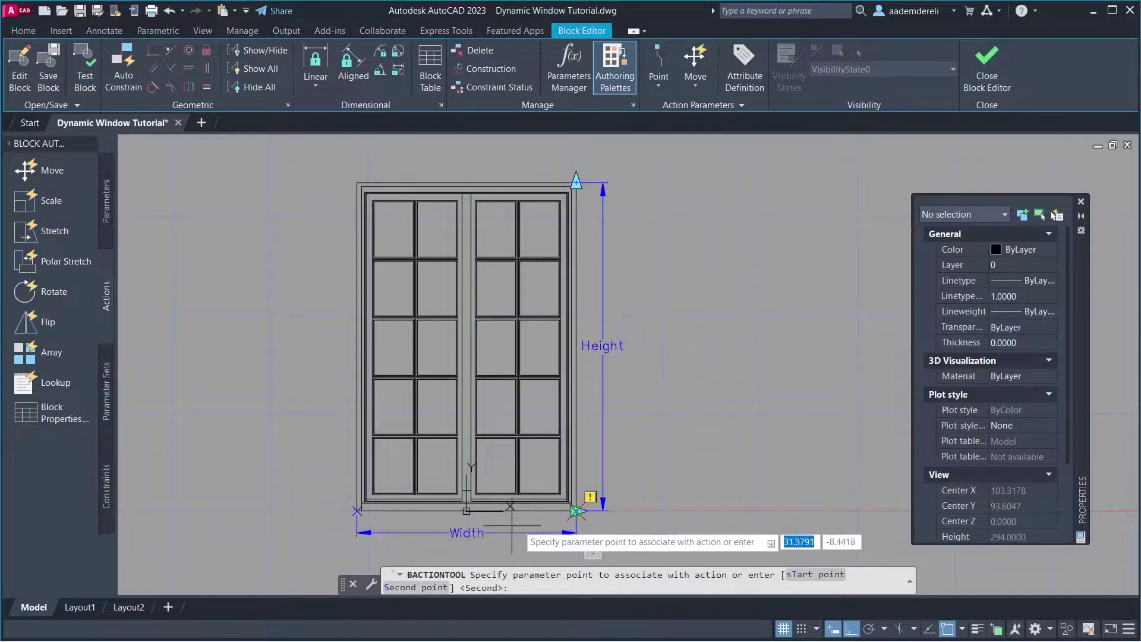
{"action": "left_click", "coordinate": [577, 509]}
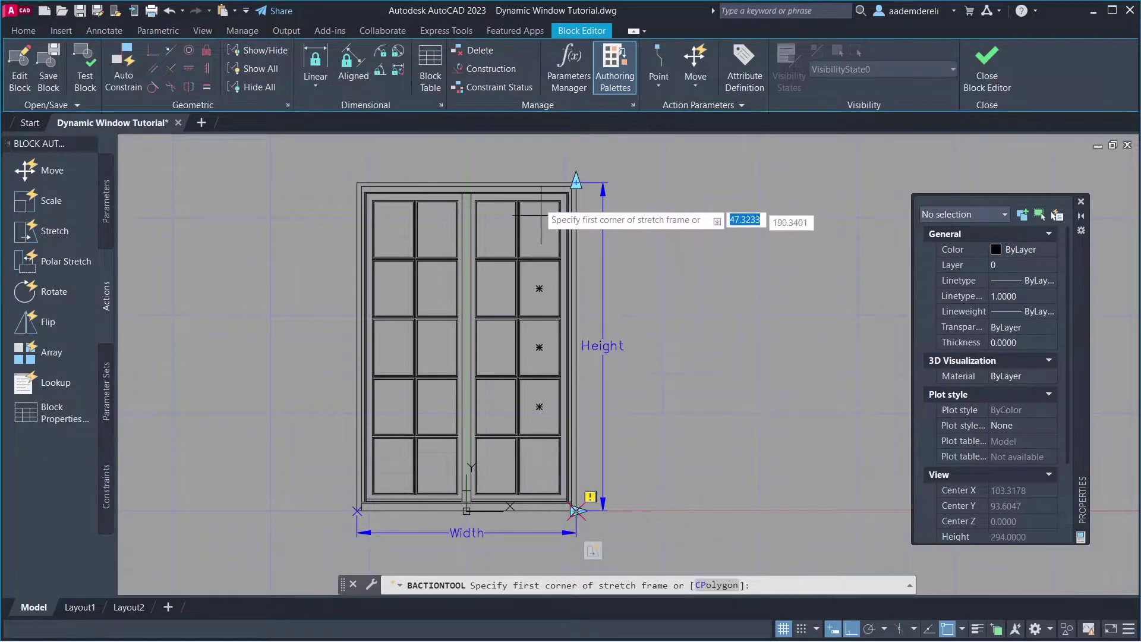
{"action": "left_click", "coordinate": [538, 160]}
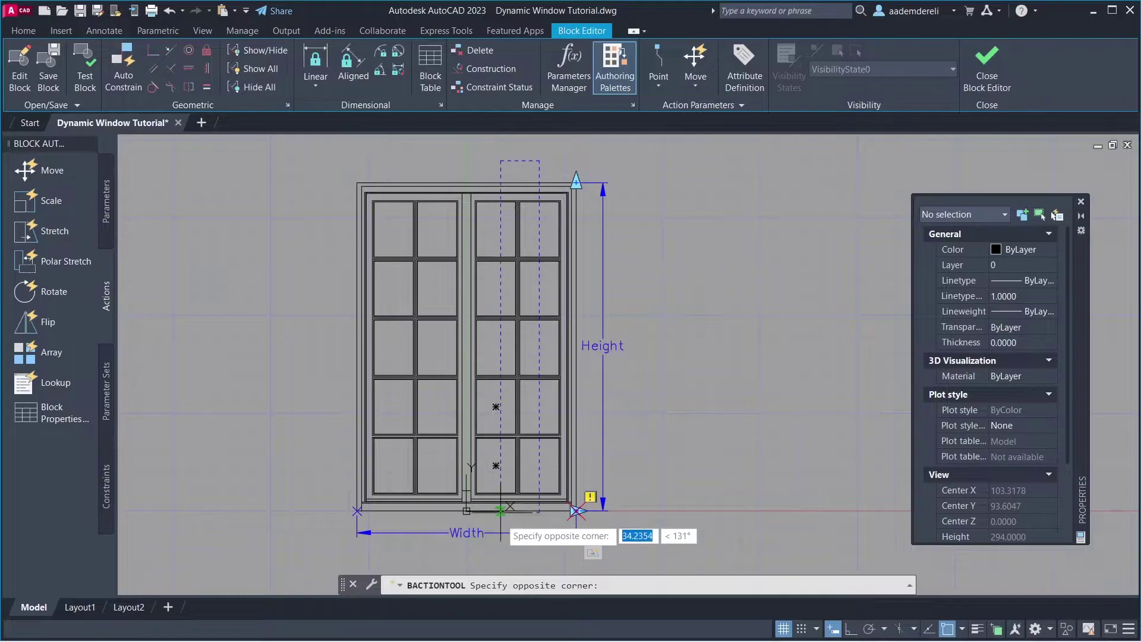
{"action": "left_click", "coordinate": [503, 545]}
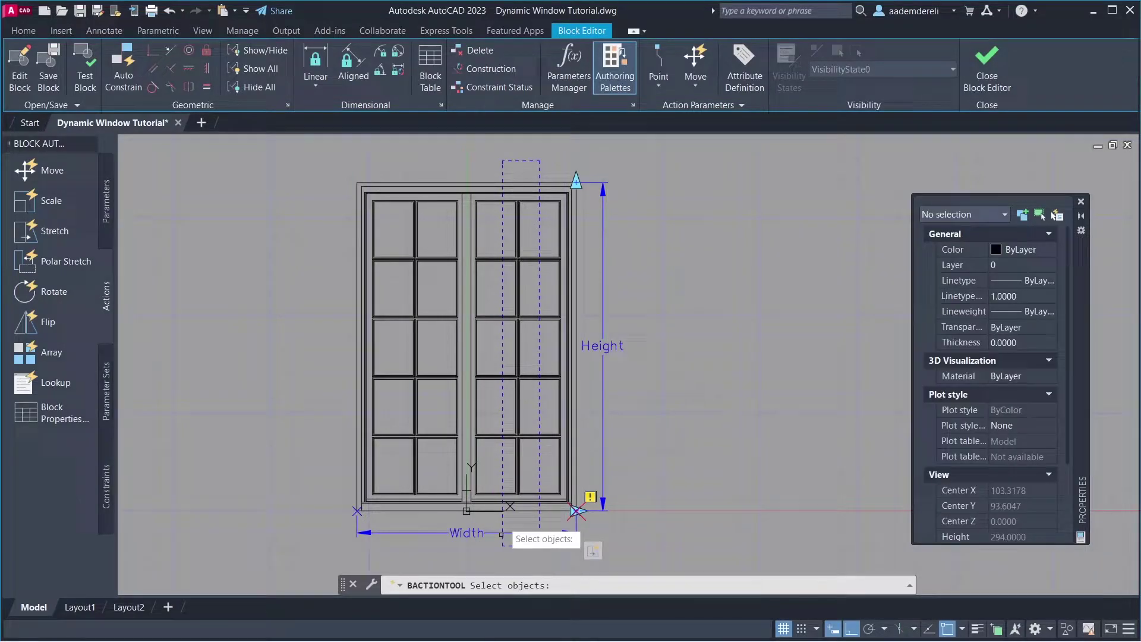
{"action": "left_click", "coordinate": [525, 450]}
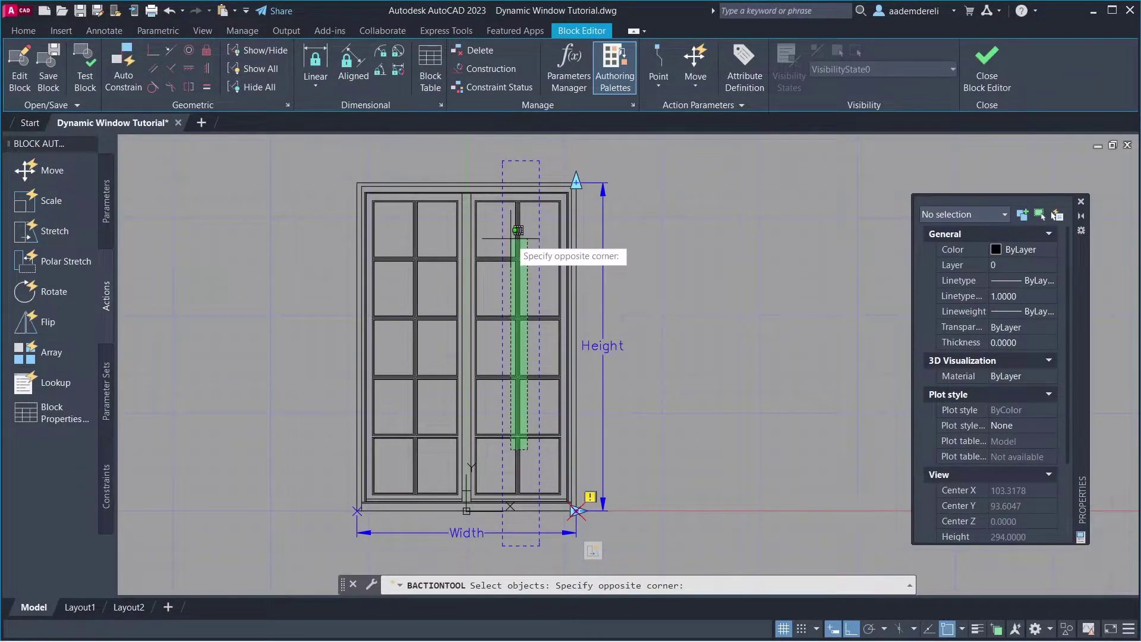
{"action": "left_click", "coordinate": [524, 249]}
{"action": "key", "text": "Return"}
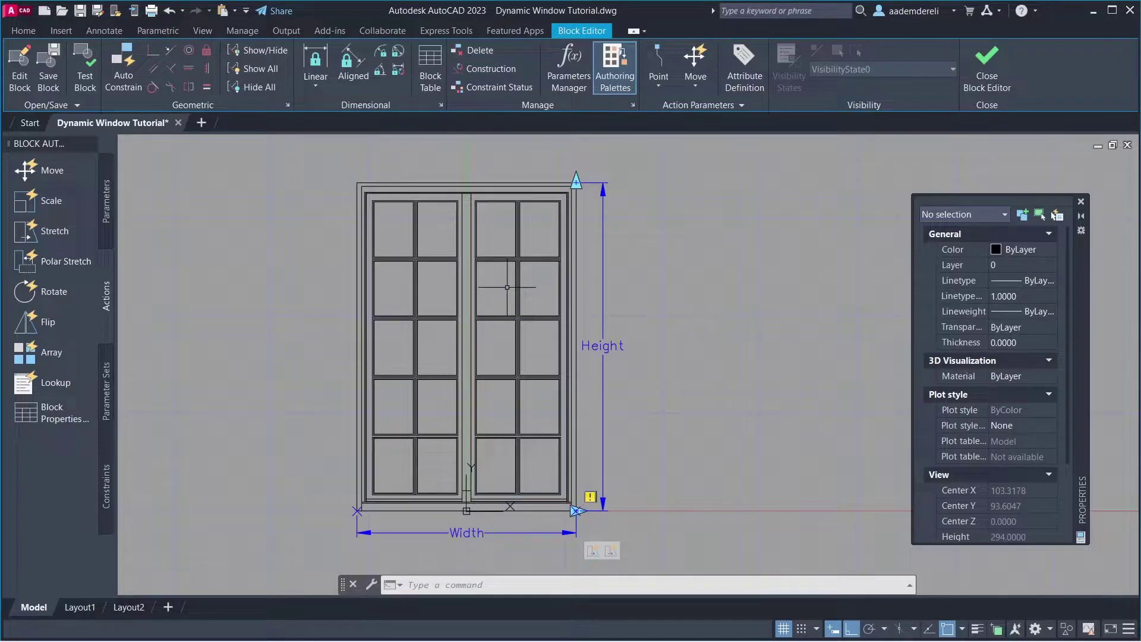
- Add another Width stretch action covering the window's left frame and panes
{"action": "key", "text": "Return"}
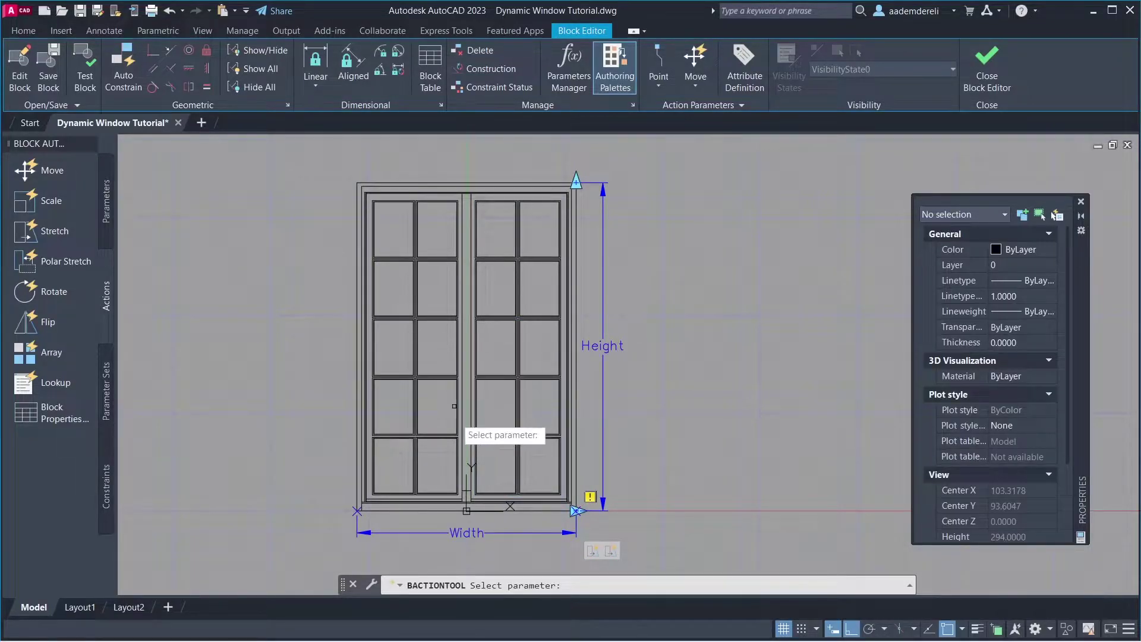
{"action": "left_click", "coordinate": [474, 531]}
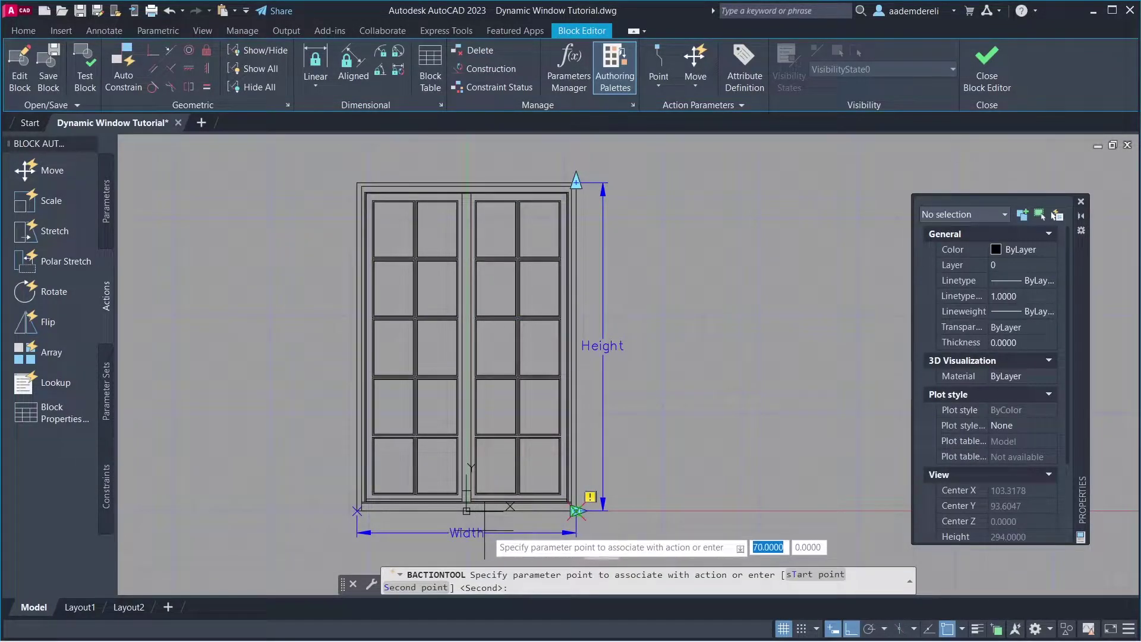
{"action": "left_click", "coordinate": [573, 511]}
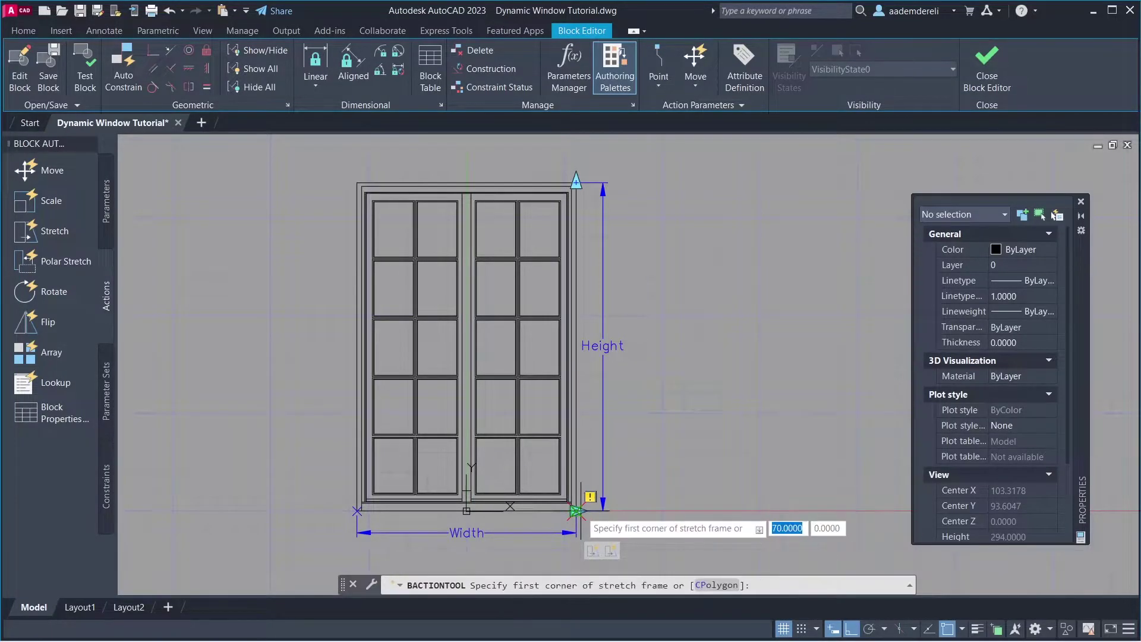
{"action": "left_click", "coordinate": [392, 158]}
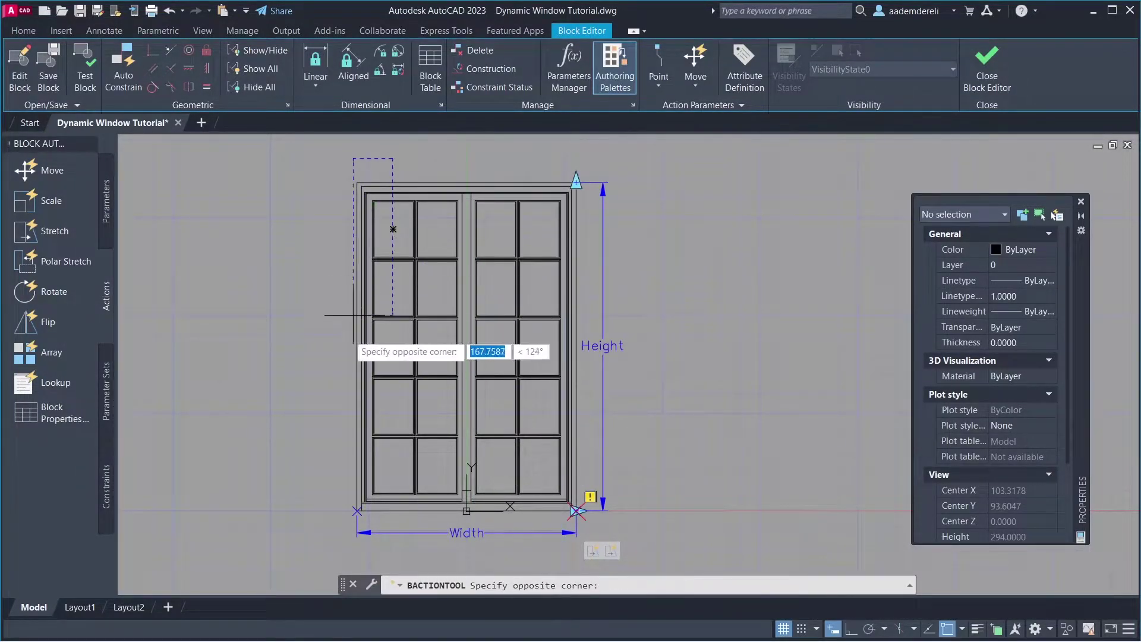
{"action": "left_click", "coordinate": [321, 544]}
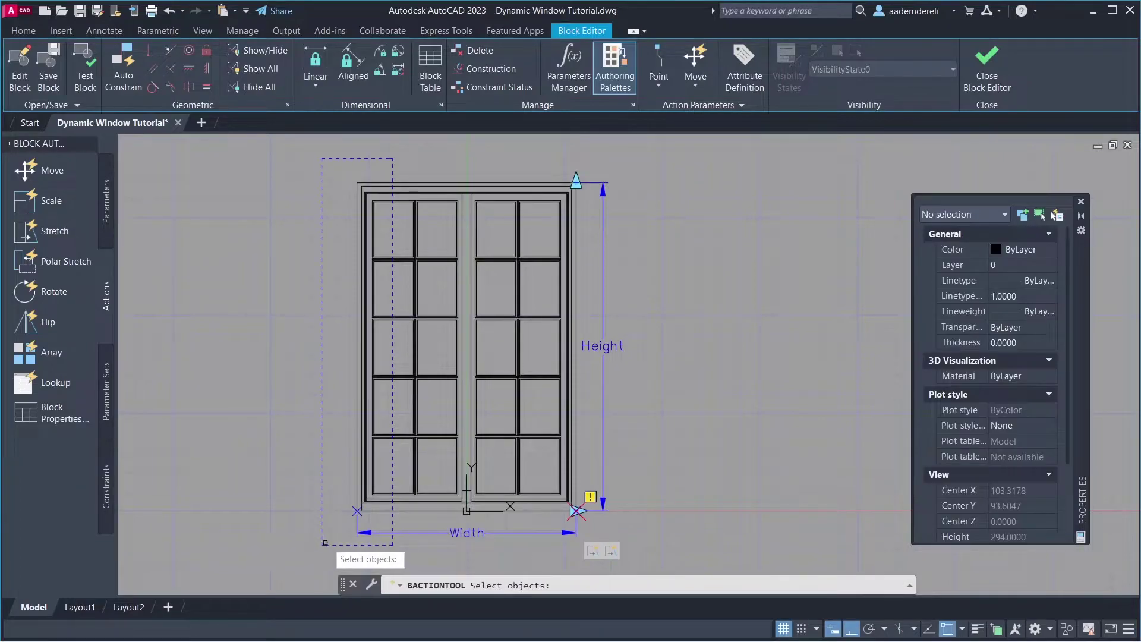
{"action": "left_click", "coordinate": [380, 515]}
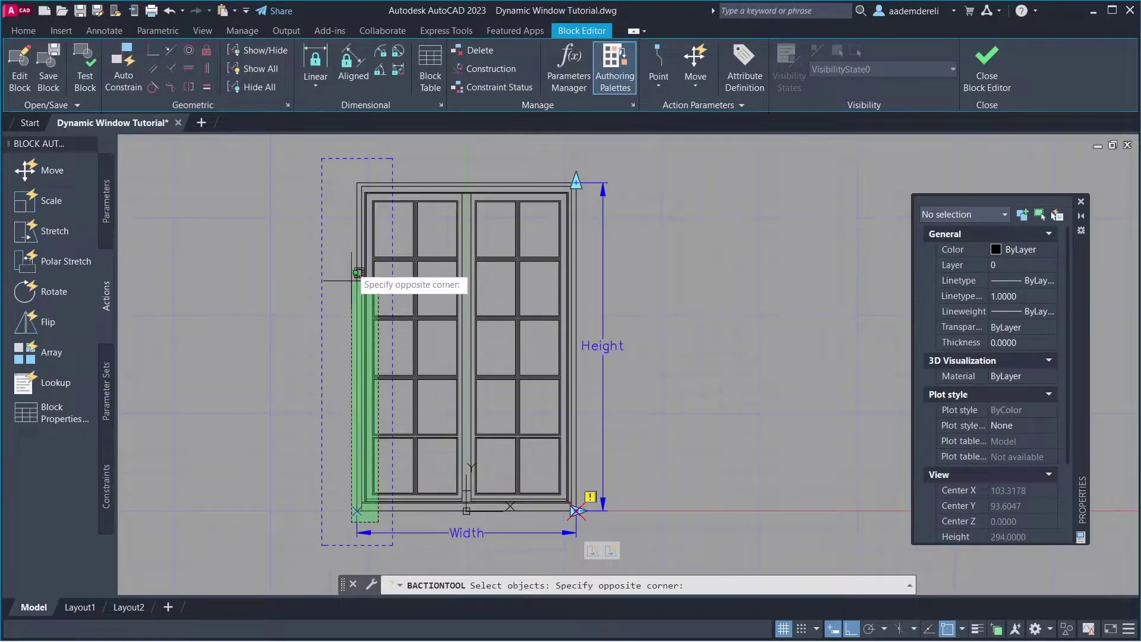
{"action": "left_click", "coordinate": [343, 171]}
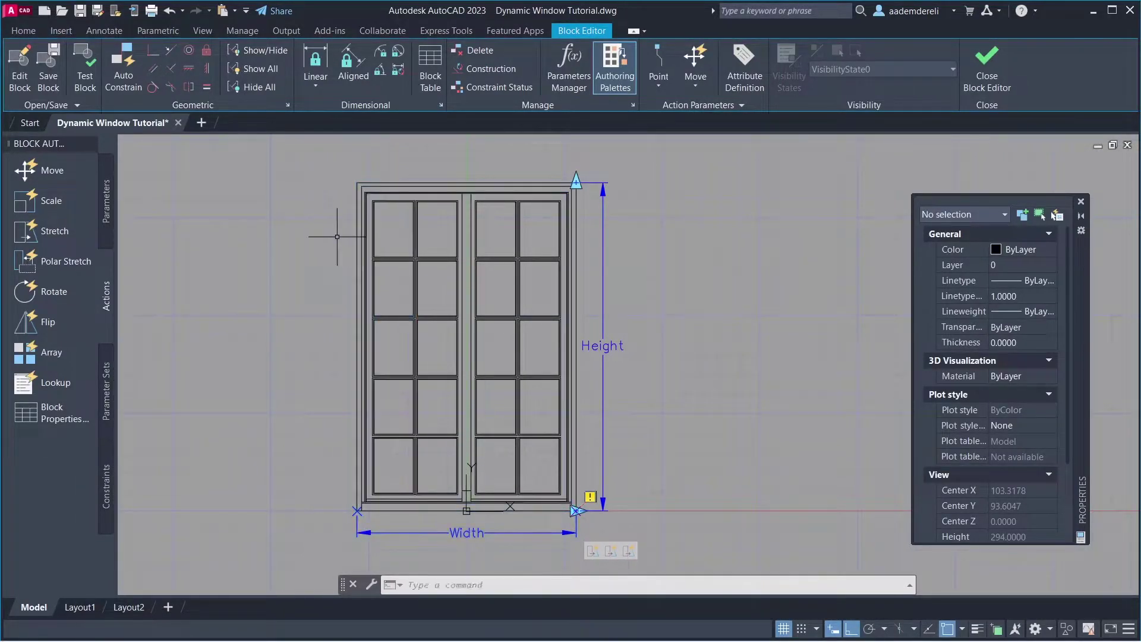
{"action": "key", "text": "Return"}
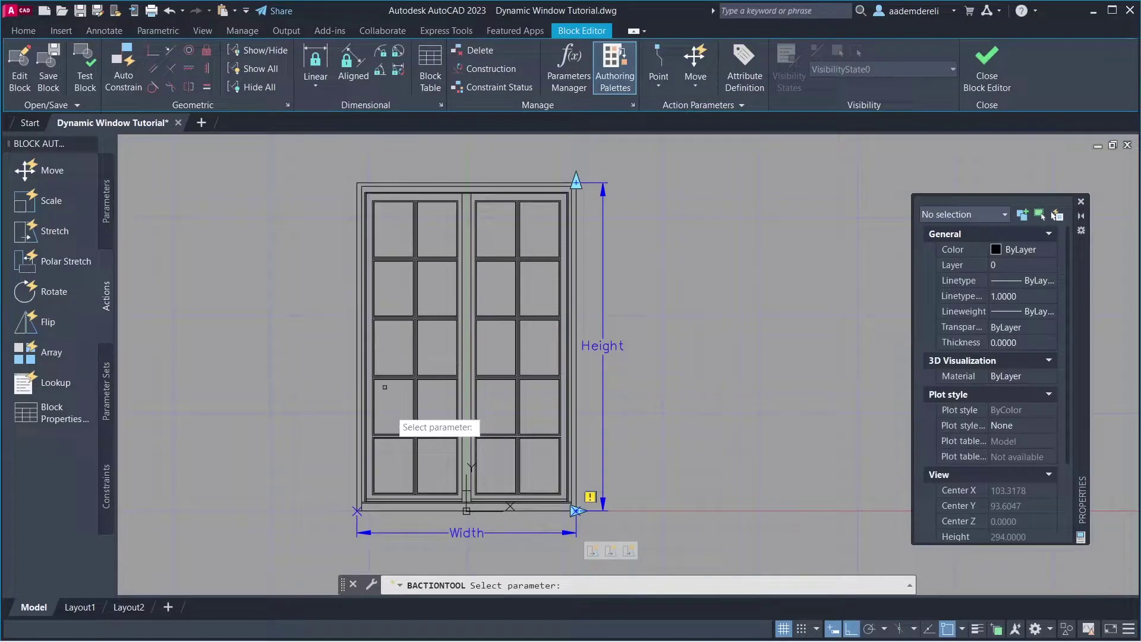
- Add a fourth Width stretch action covering the left door's middle bars and panes
{"action": "left_click", "coordinate": [476, 533]}
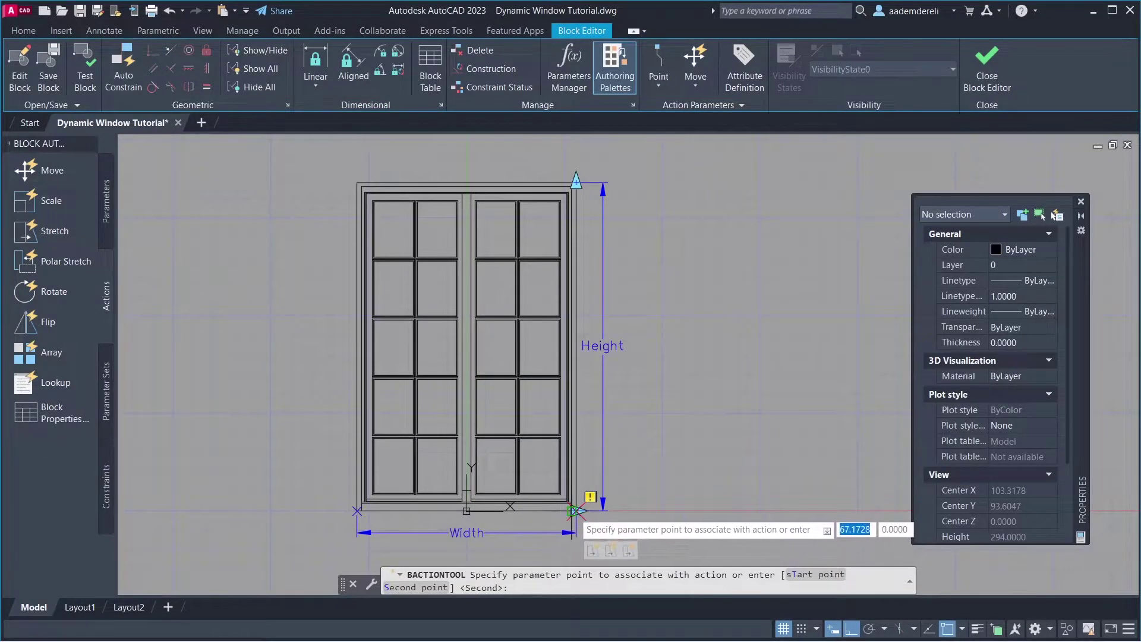
{"action": "left_click", "coordinate": [576, 510]}
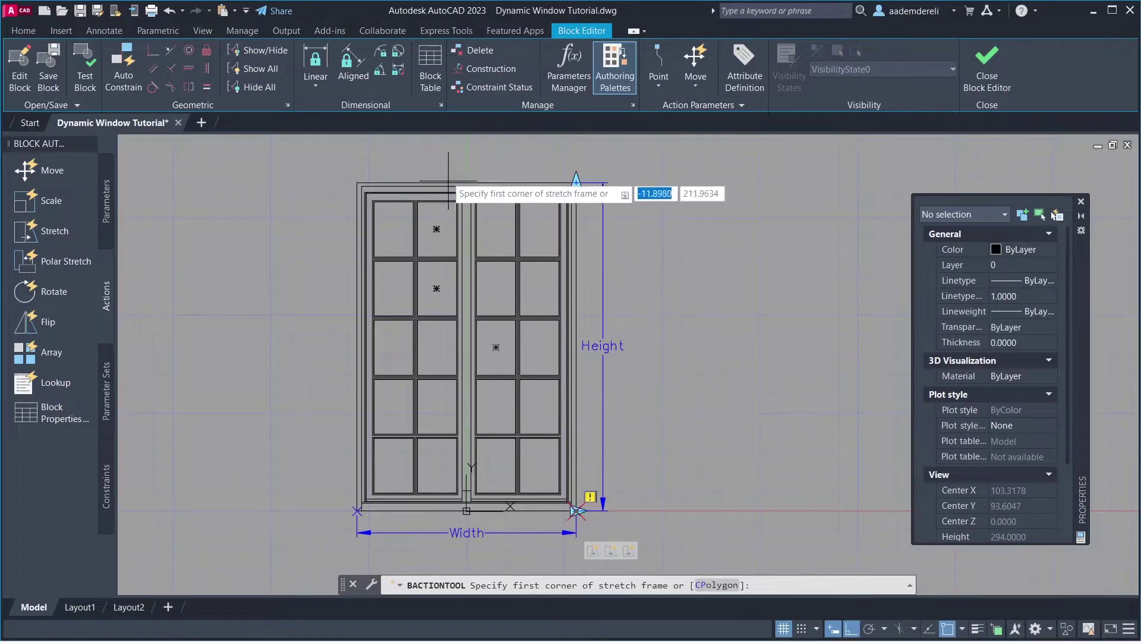
{"action": "left_click", "coordinate": [443, 164]}
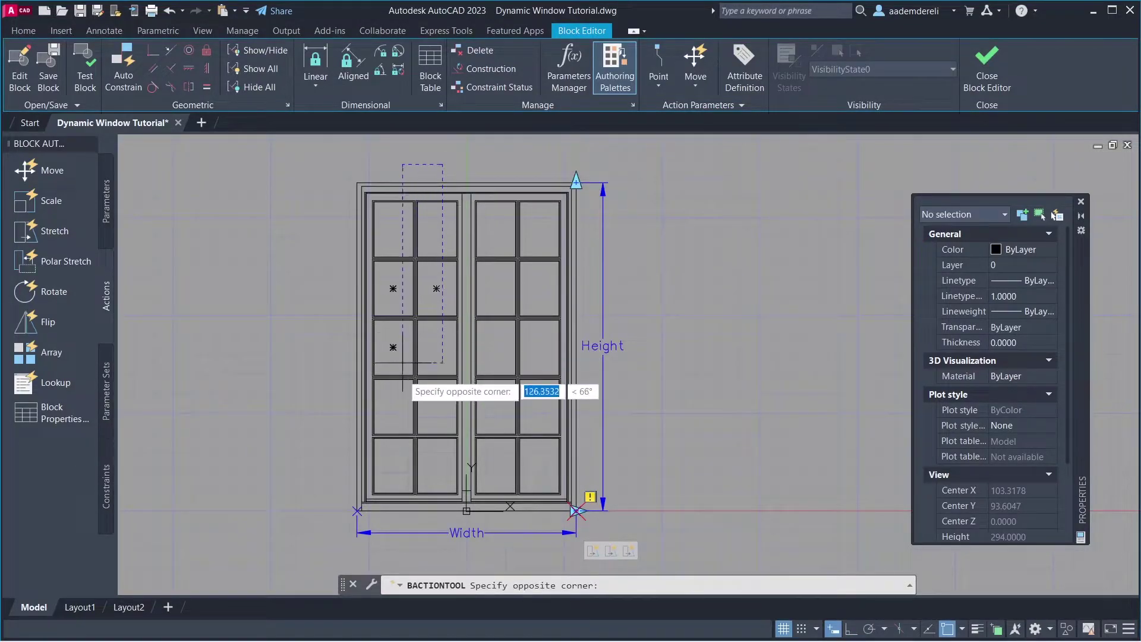
{"action": "left_click", "coordinate": [389, 544]}
{"action": "left_click", "coordinate": [423, 467]}
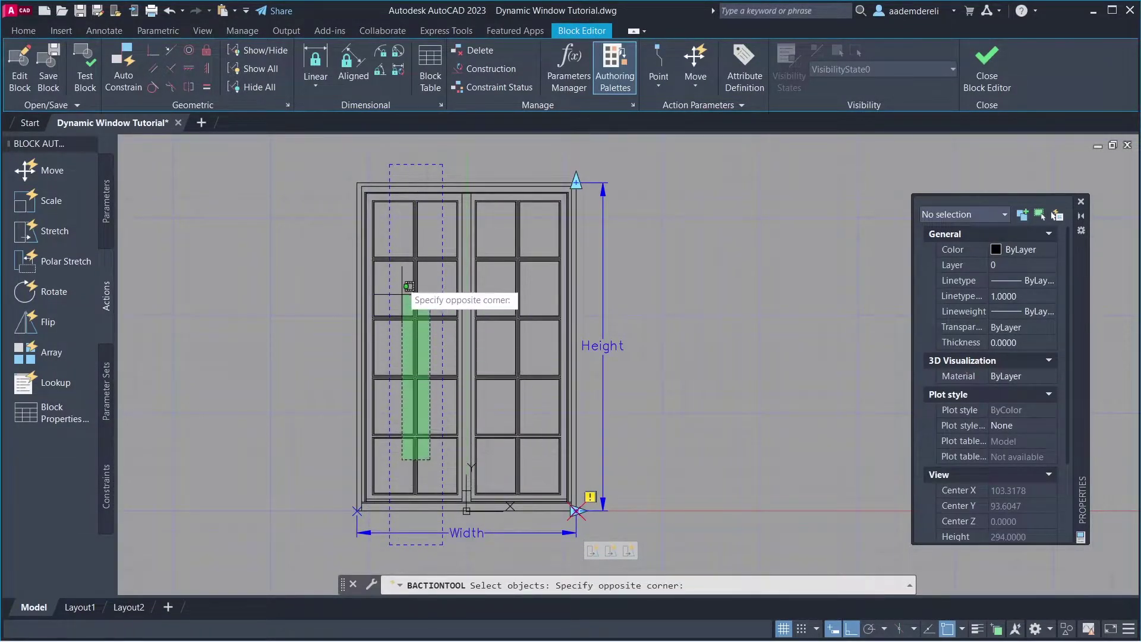
{"action": "left_click", "coordinate": [400, 230]}
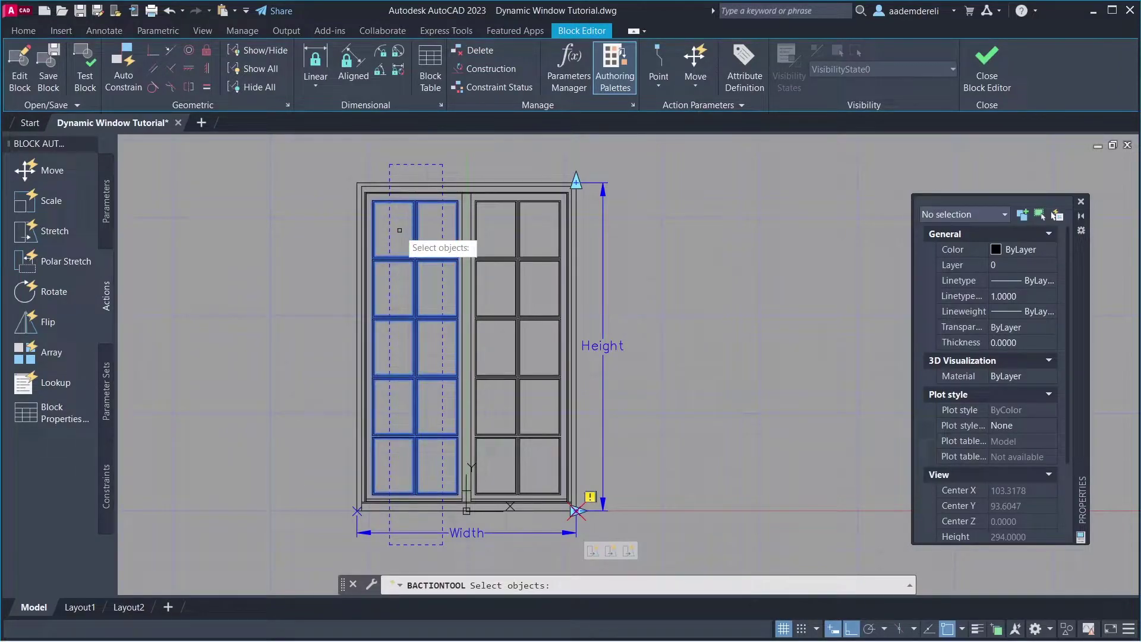
{"action": "key", "text": "Return"}
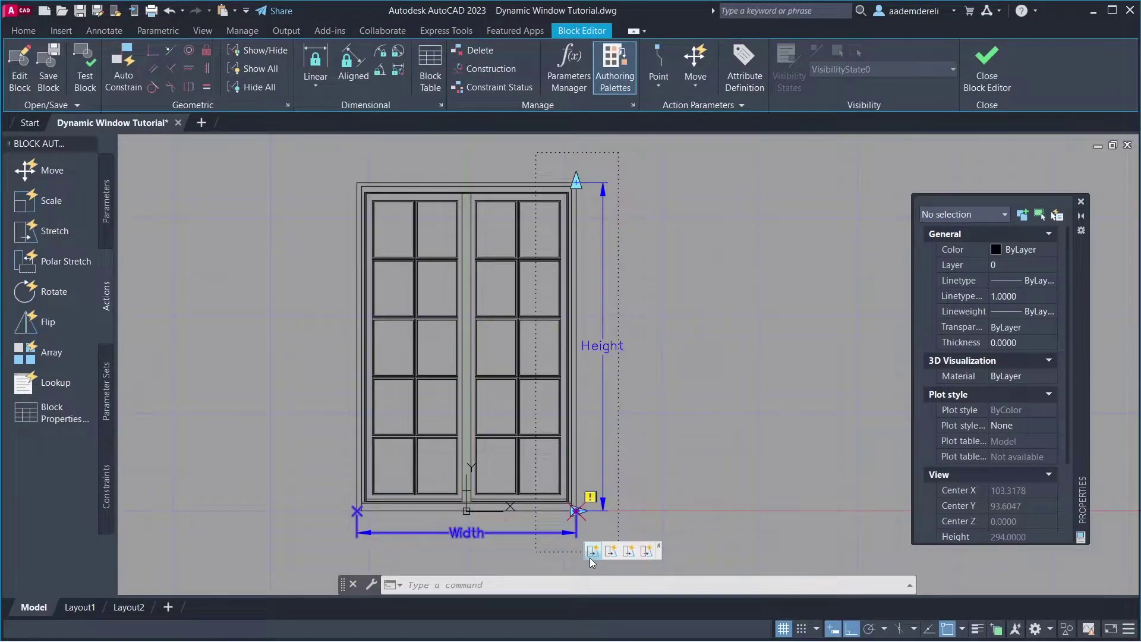
- Reposition the Width action icons, edit Stretch1's distance multiplier, and give Stretch2 a 180 angle offset
{"action": "left_click_drag", "start_coordinate": [590, 557], "coordinate": [647, 477]}
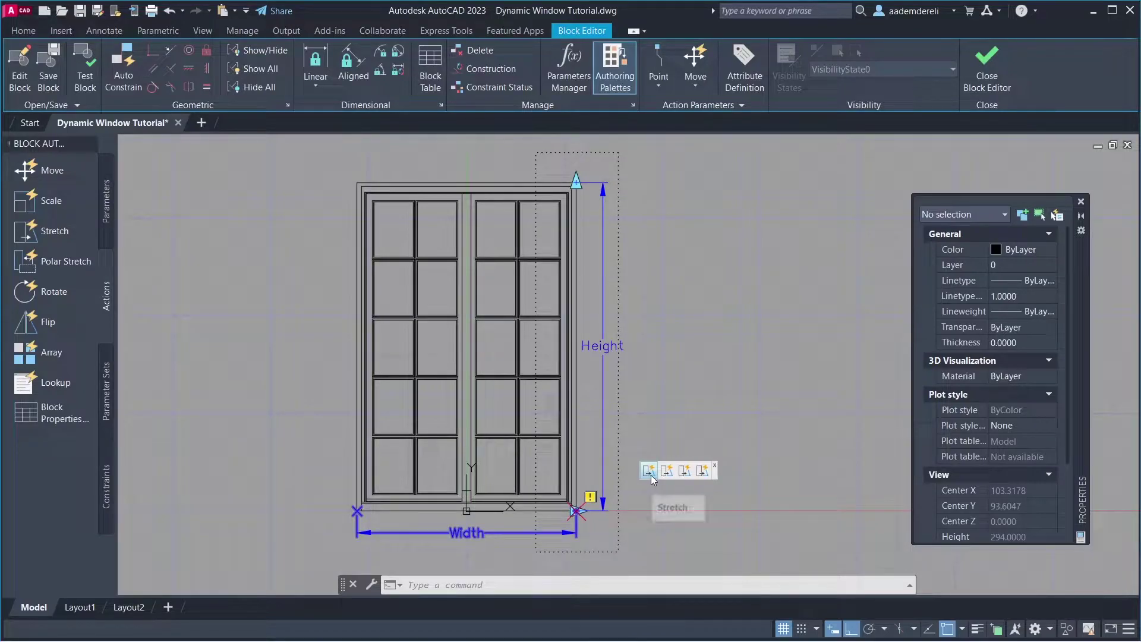
{"action": "left_click", "coordinate": [648, 473]}
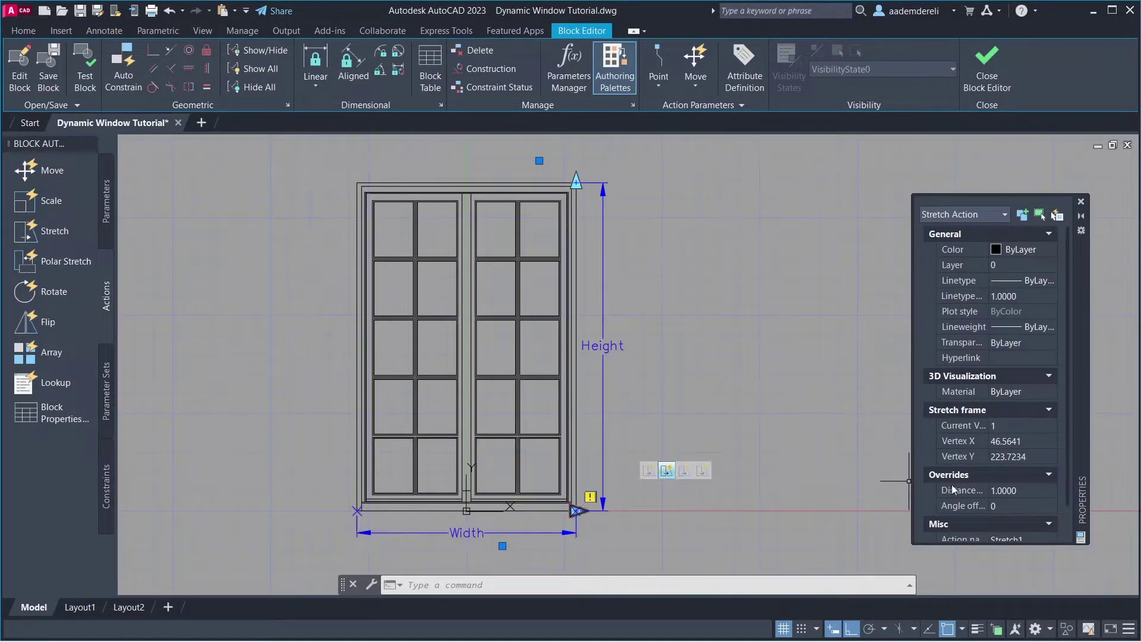
{"action": "left_click", "coordinate": [1019, 491]}
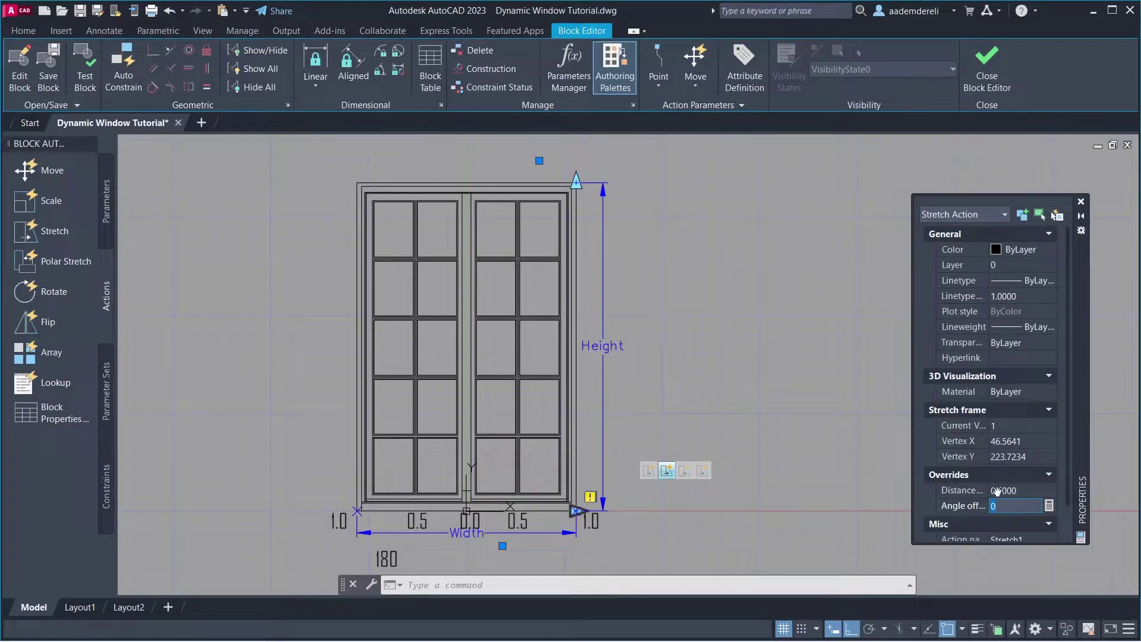
{"action": "key", "text": "Escape"}
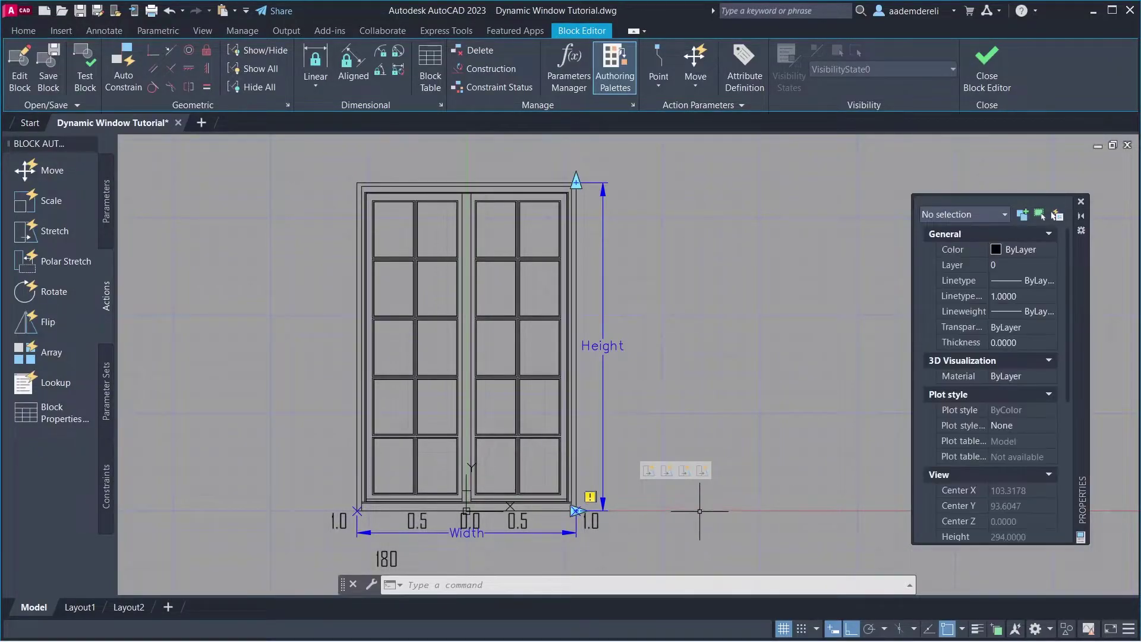
{"action": "left_click", "coordinate": [686, 472]}
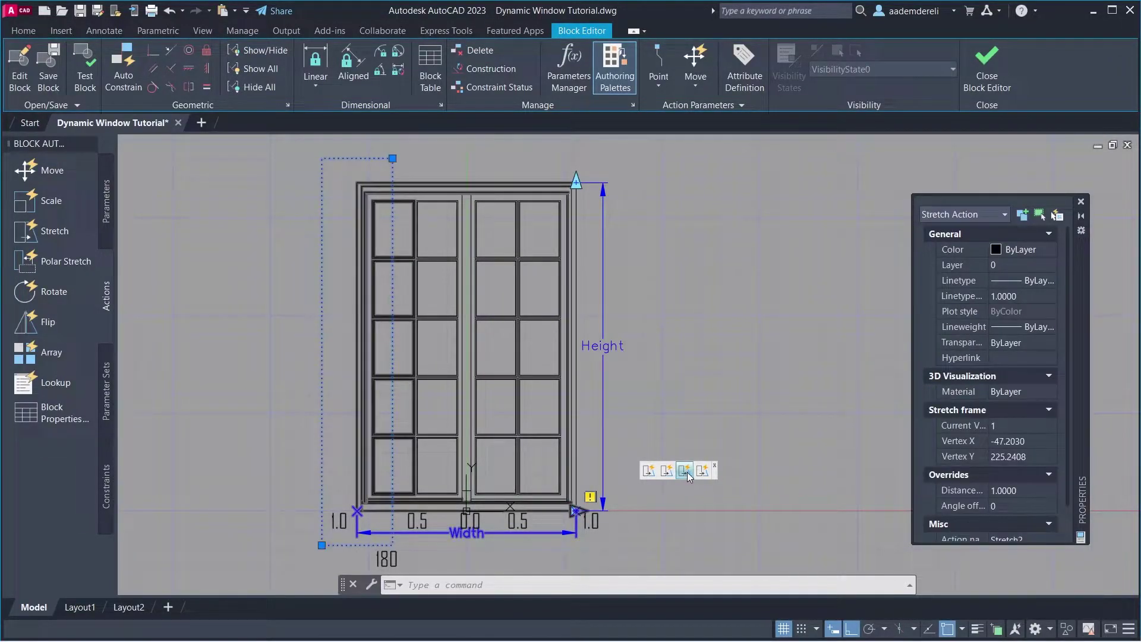
{"action": "left_click", "coordinate": [1005, 507]}
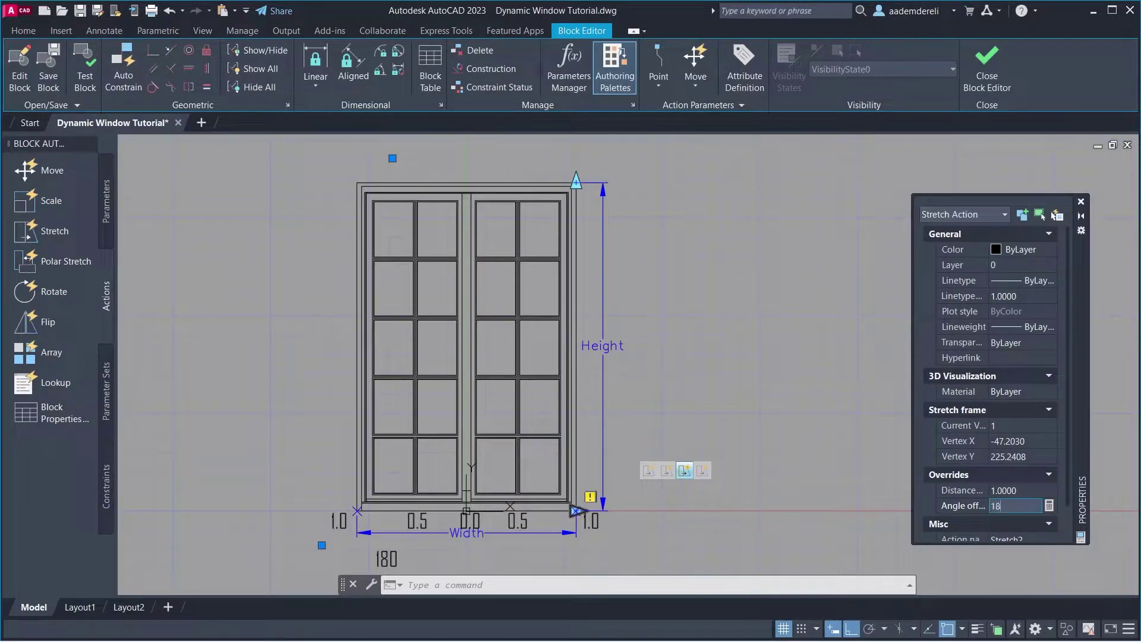
{"action": "key", "text": "Return"}
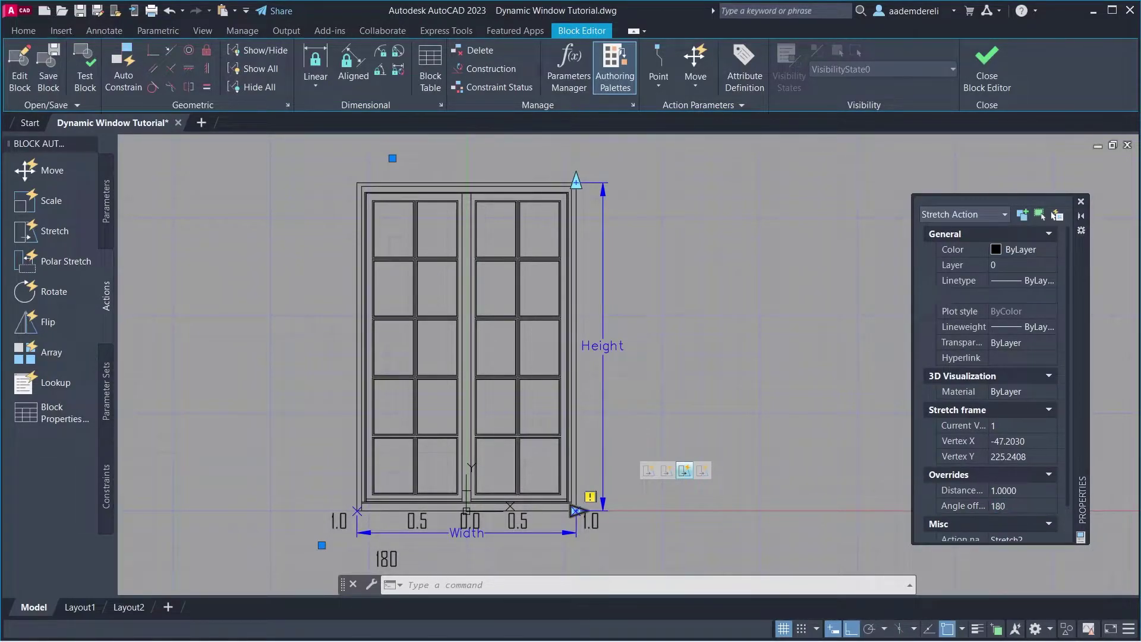
- Give the left-sash stretch action a 0.5 distance multiplier and 180 angle offset
{"action": "left_click", "coordinate": [703, 471]}
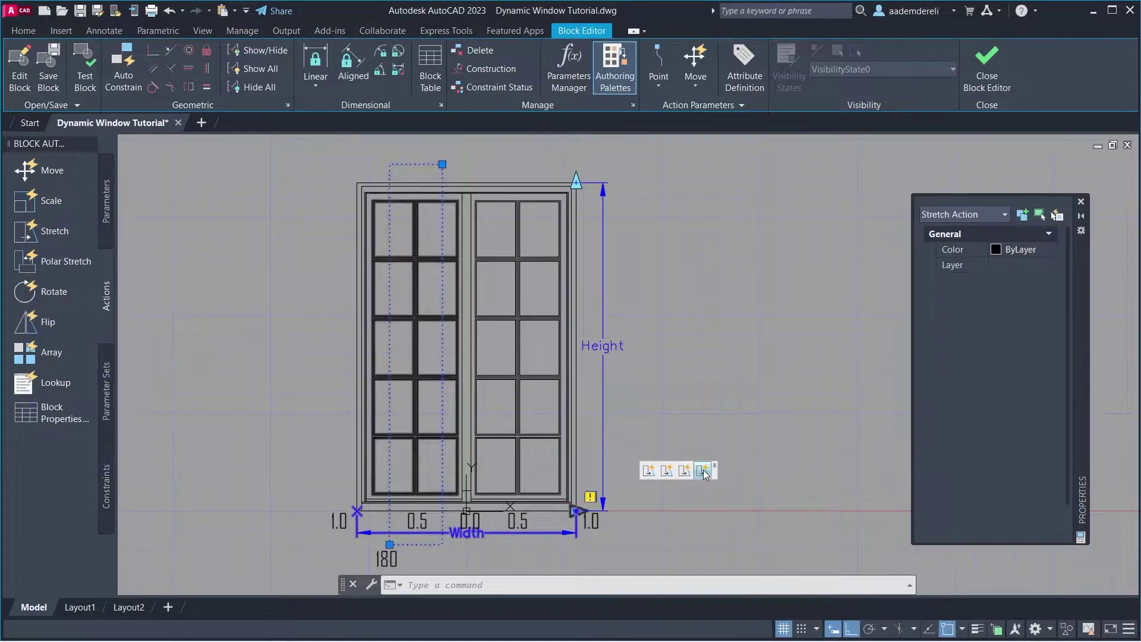
{"action": "left_click", "coordinate": [1014, 490]}
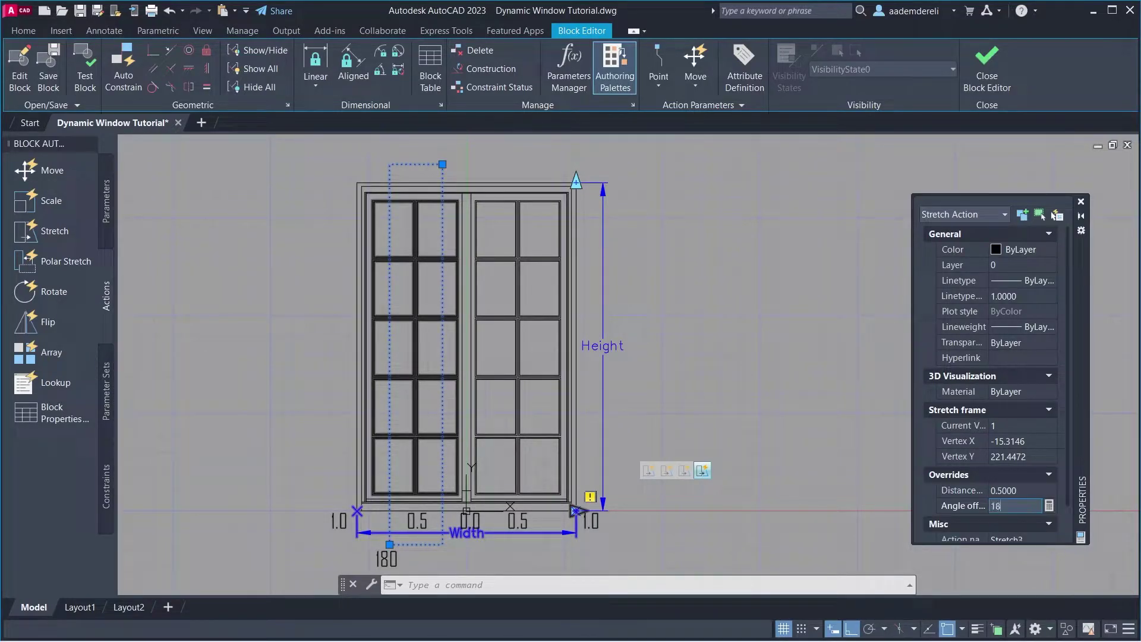
{"action": "key", "text": "Return"}
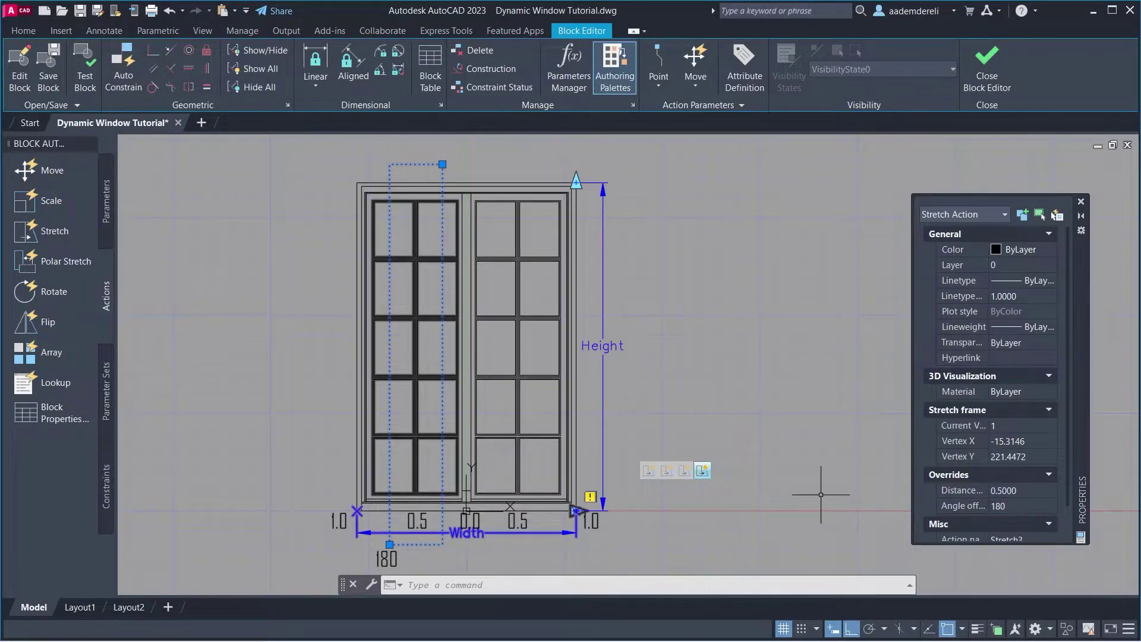
{"action": "key", "text": "Escape"}
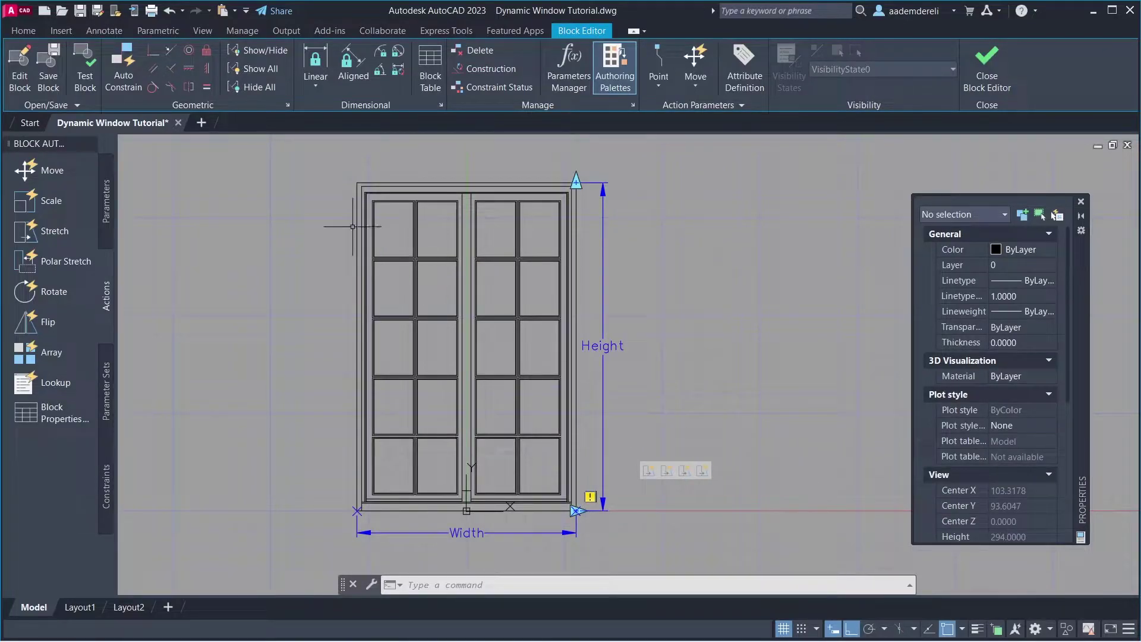
- In Test Block, drag the window's width grip to widen and then narrow it
{"action": "left_click", "coordinate": [87, 84]}
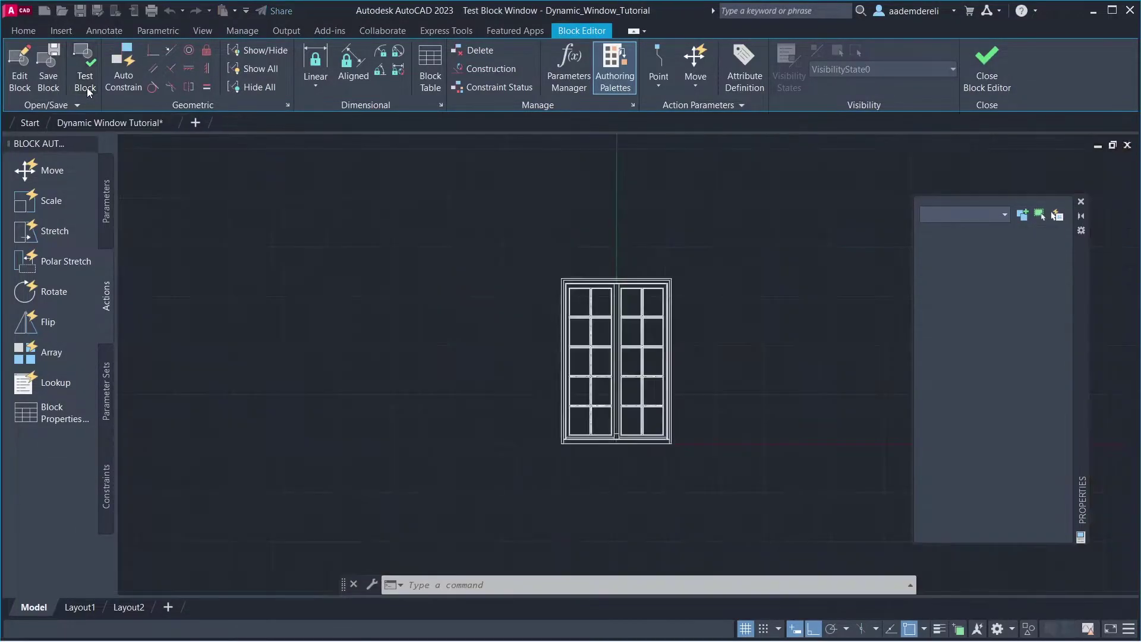
{"action": "scroll", "coordinate": [569, 372], "scroll_direction": "up", "scroll_amount": 2}
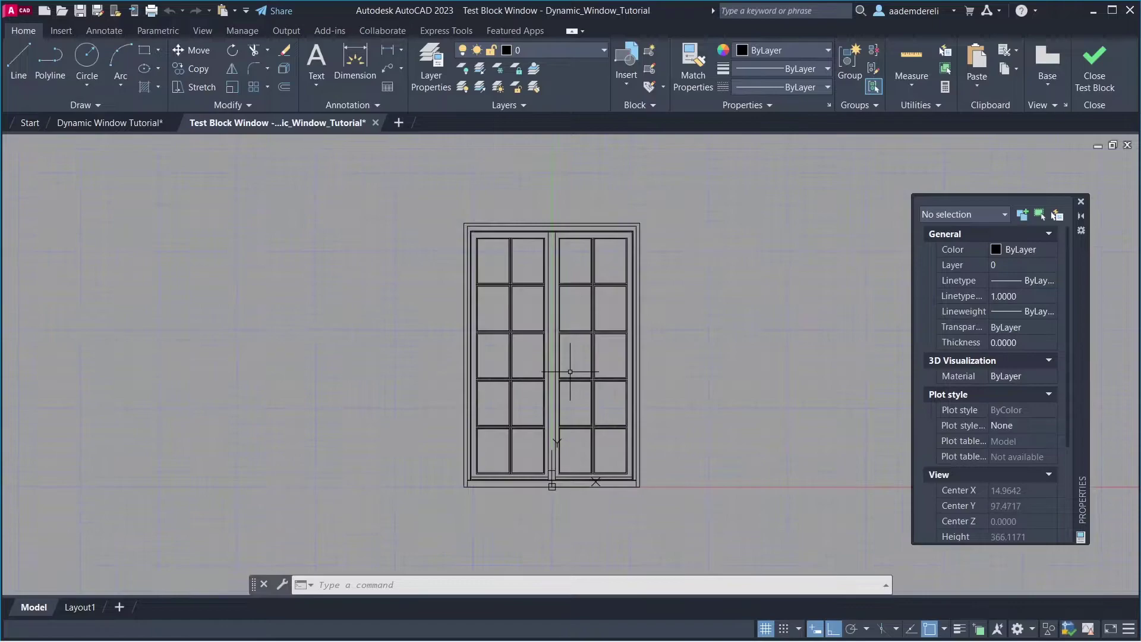
{"action": "left_click", "coordinate": [583, 333]}
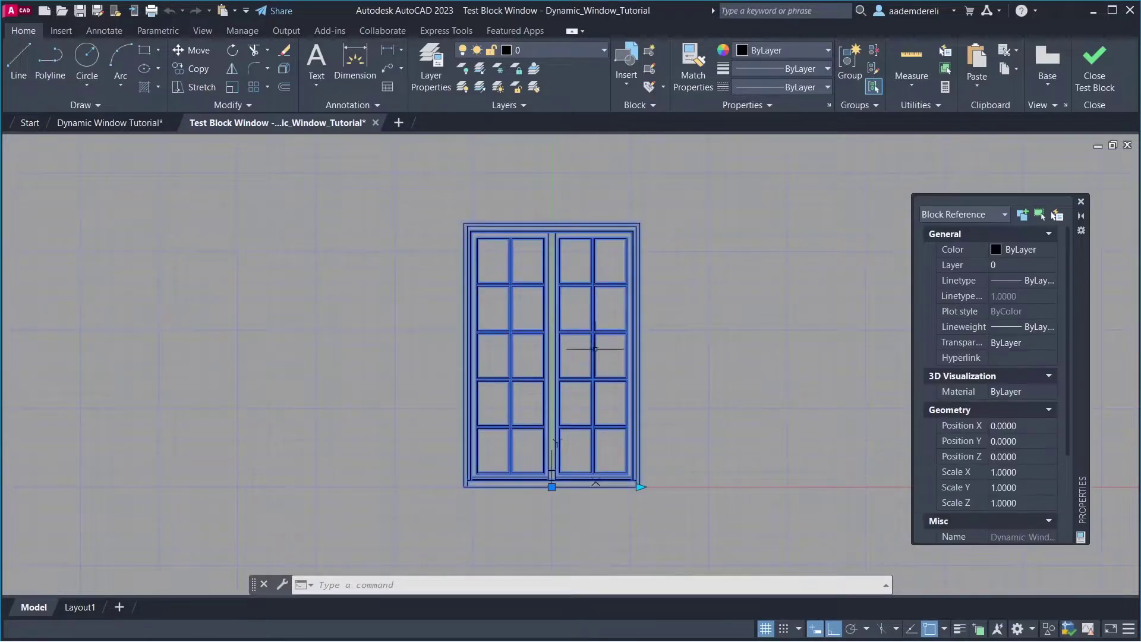
{"action": "left_click", "coordinate": [640, 487]}
{"action": "left_click", "coordinate": [701, 502]}
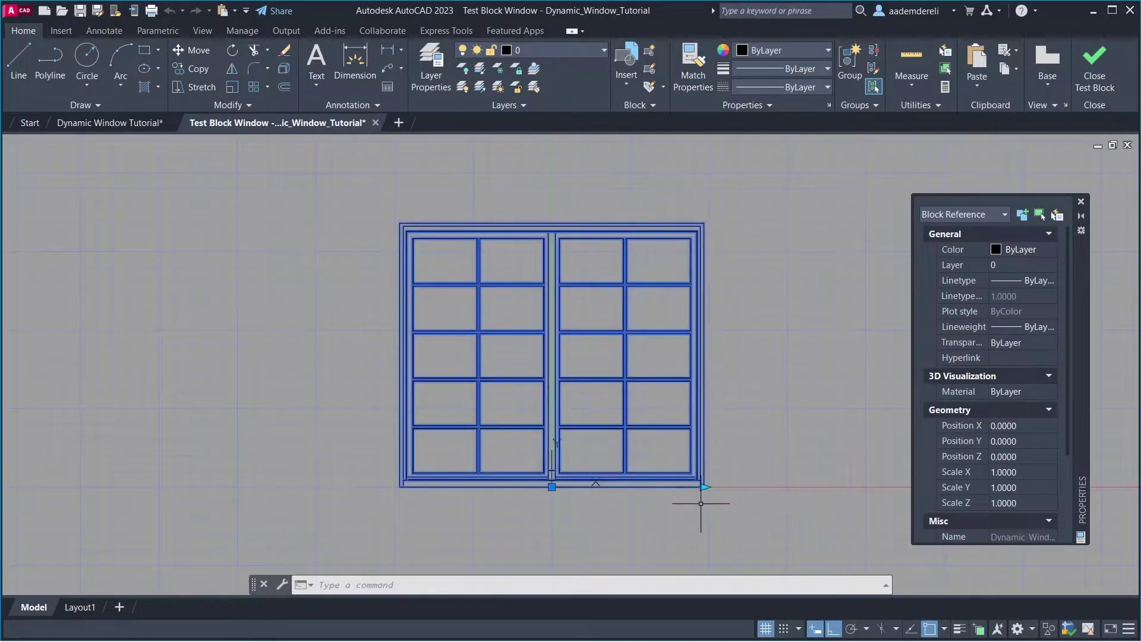
{"action": "left_click", "coordinate": [704, 487]}
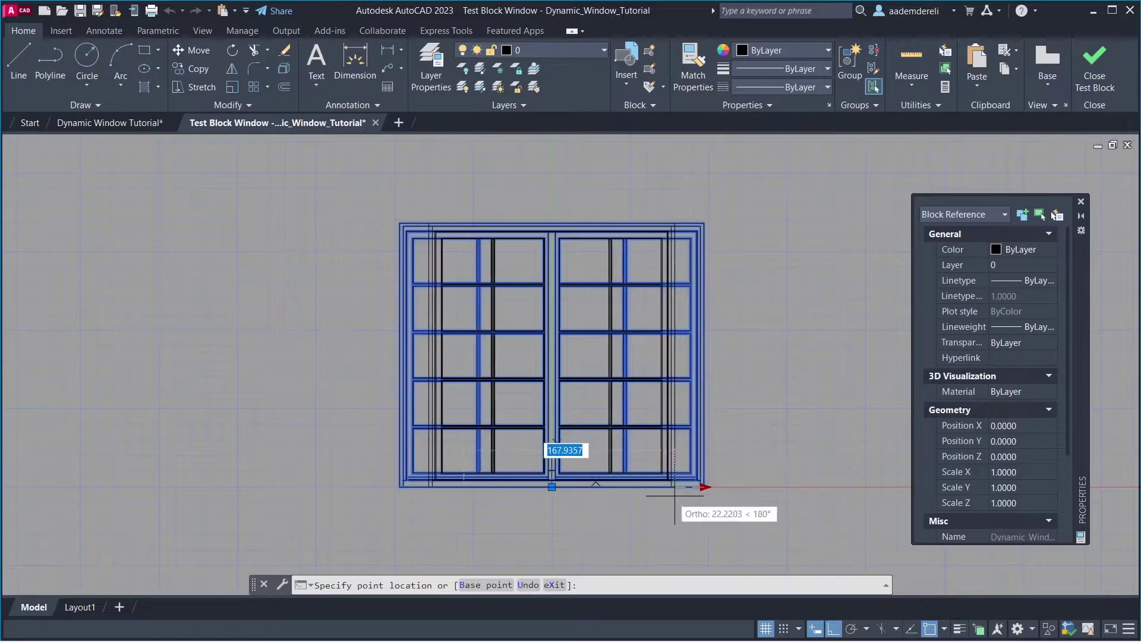
{"action": "left_click", "coordinate": [625, 521]}
{"action": "key", "text": "Escape"}
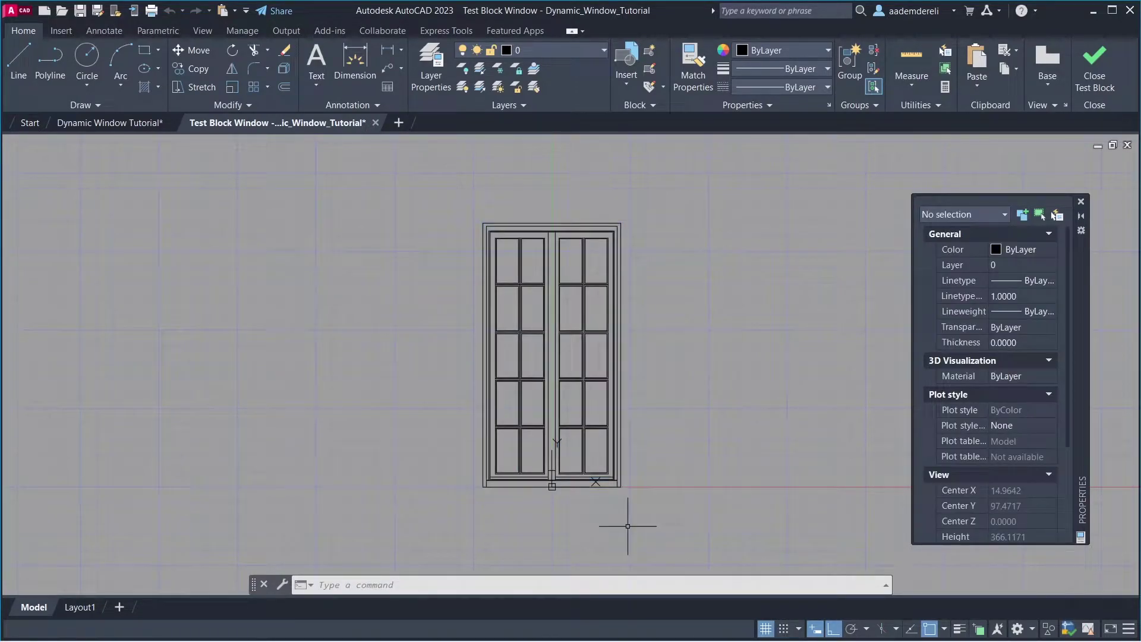
- Reset the test block to its original size and close the test window
{"action": "left_click", "coordinate": [585, 328]}
{"action": "right_click", "coordinate": [585, 327]}
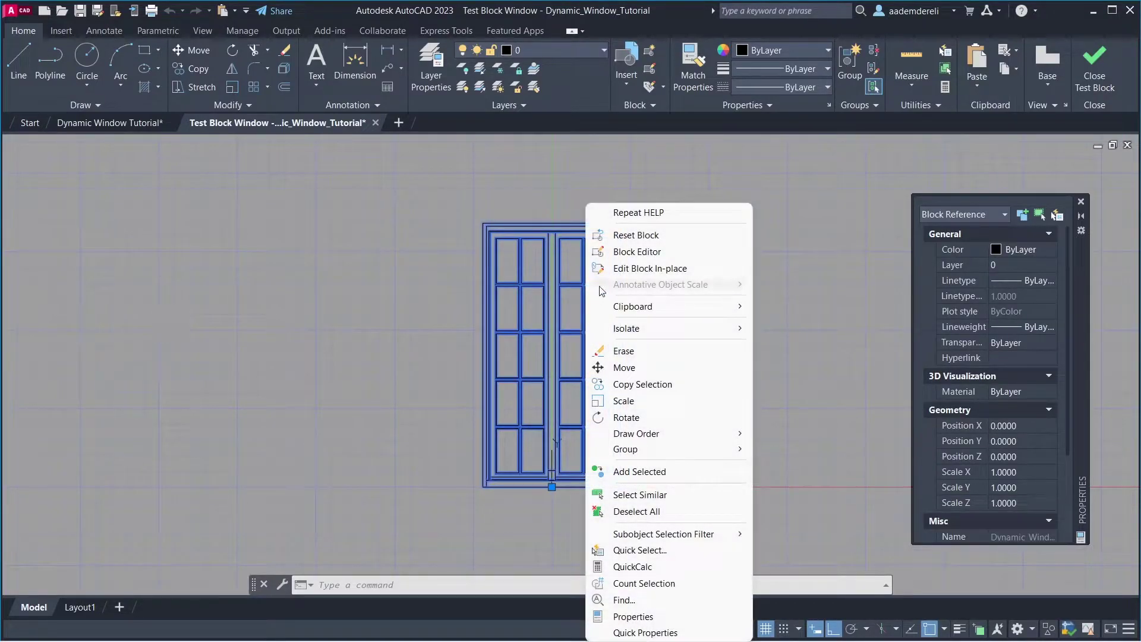
{"action": "left_click", "coordinate": [685, 236]}
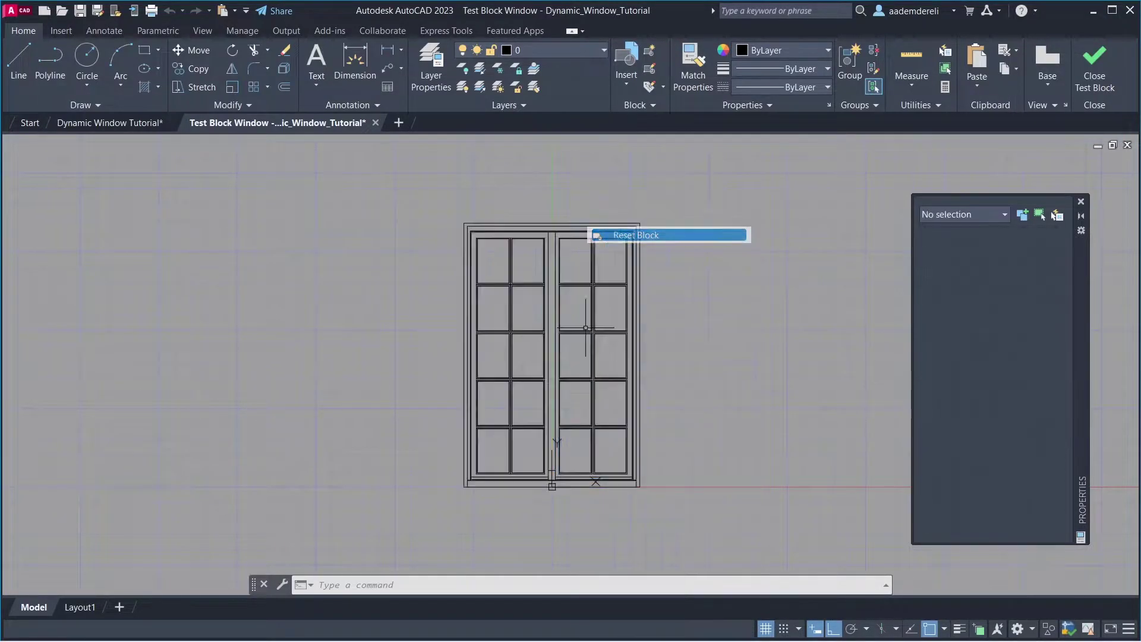
{"action": "left_click", "coordinate": [1096, 74]}
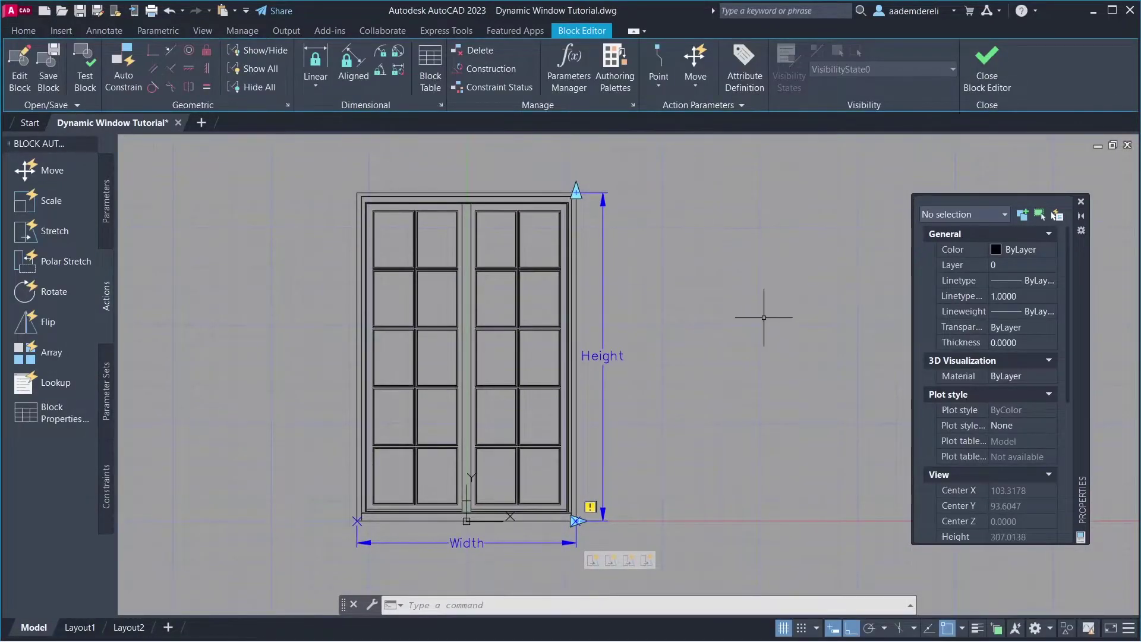
- Add a stretch action on Height's top point that frames and moves the lower two pane rows of both sashes
{"action": "left_click", "coordinate": [76, 232]}
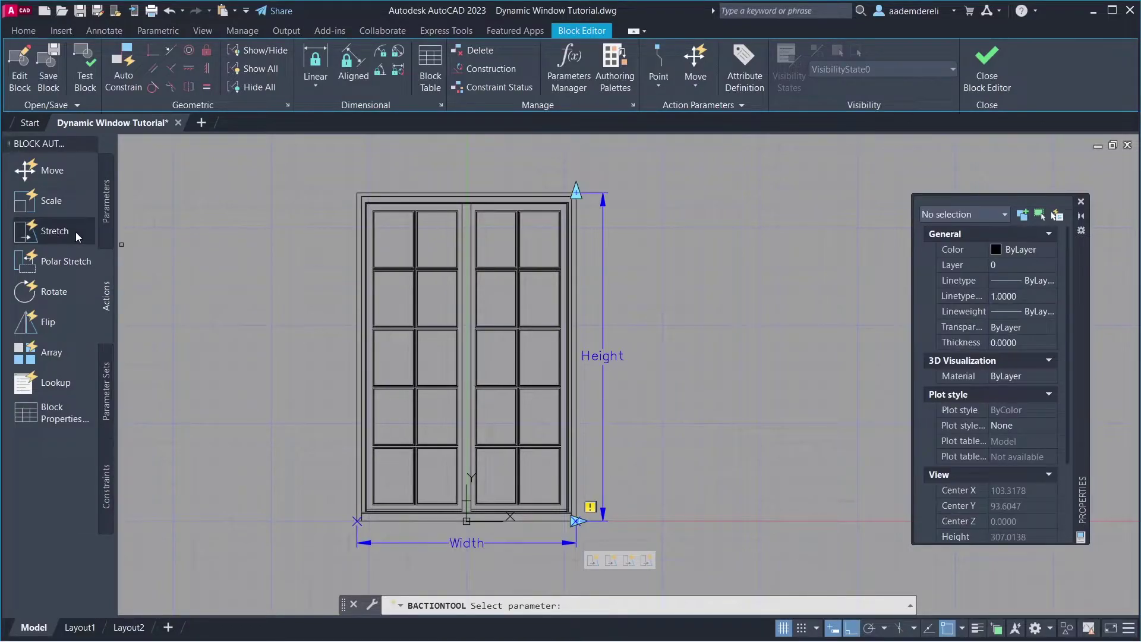
{"action": "left_click", "coordinate": [603, 359]}
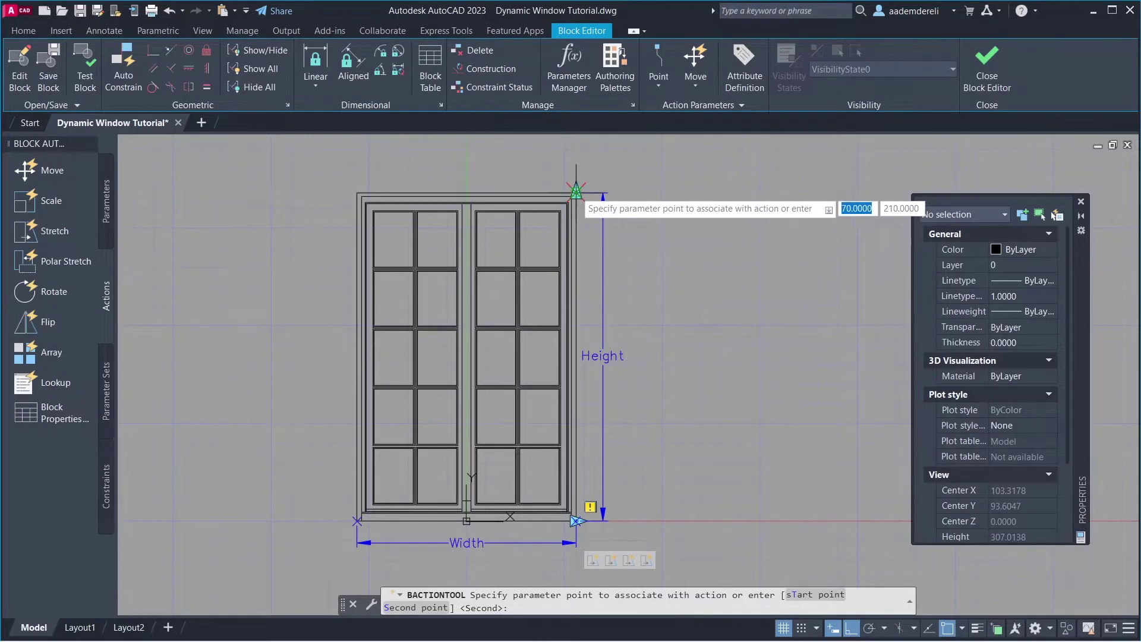
{"action": "left_click", "coordinate": [576, 190]}
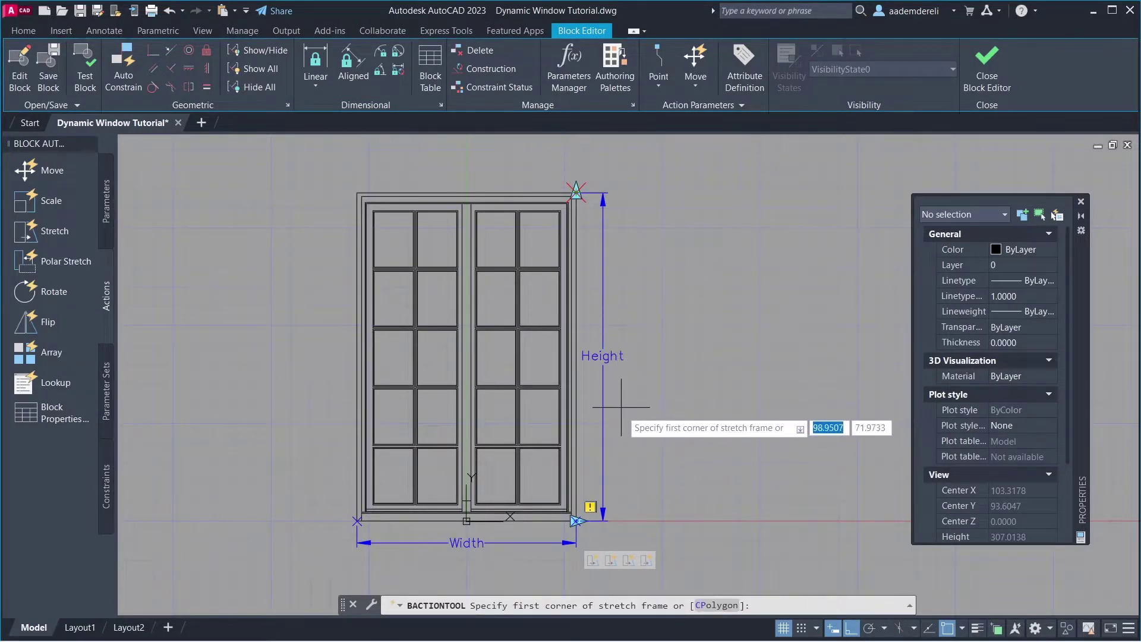
{"action": "left_click", "coordinate": [622, 430]}
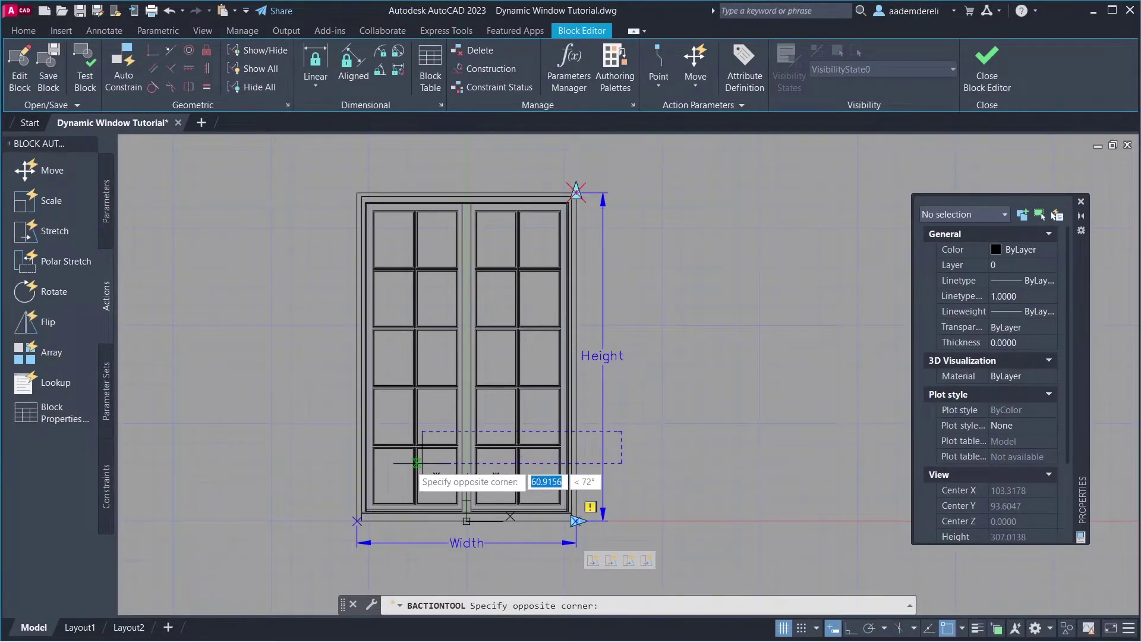
{"action": "left_click", "coordinate": [324, 471]}
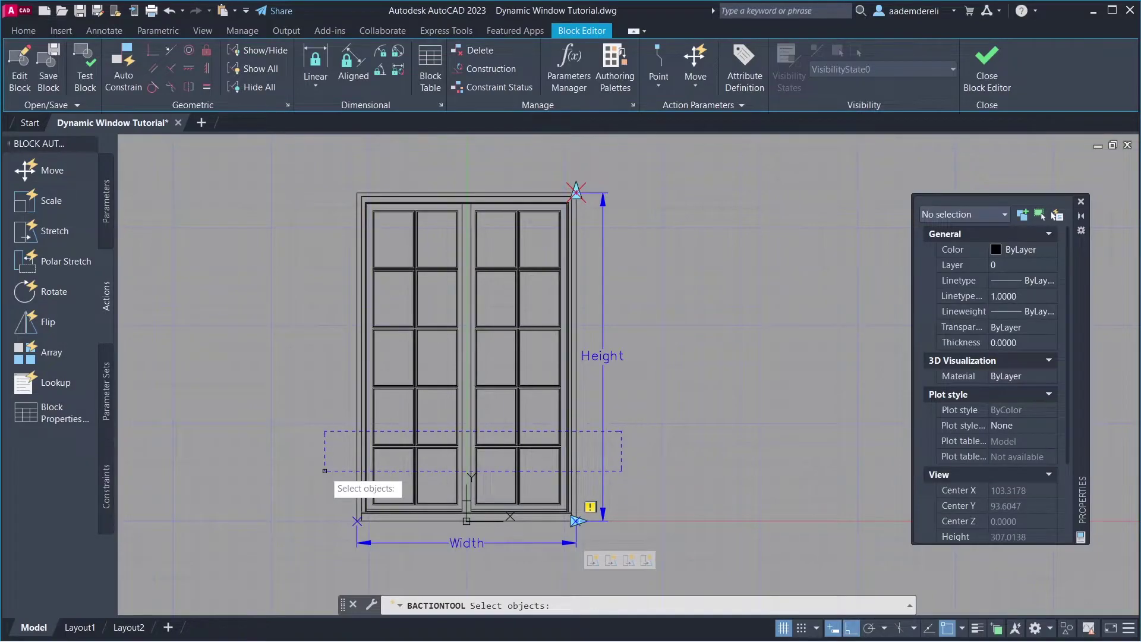
{"action": "left_click", "coordinate": [531, 458]}
{"action": "left_click", "coordinate": [491, 445]}
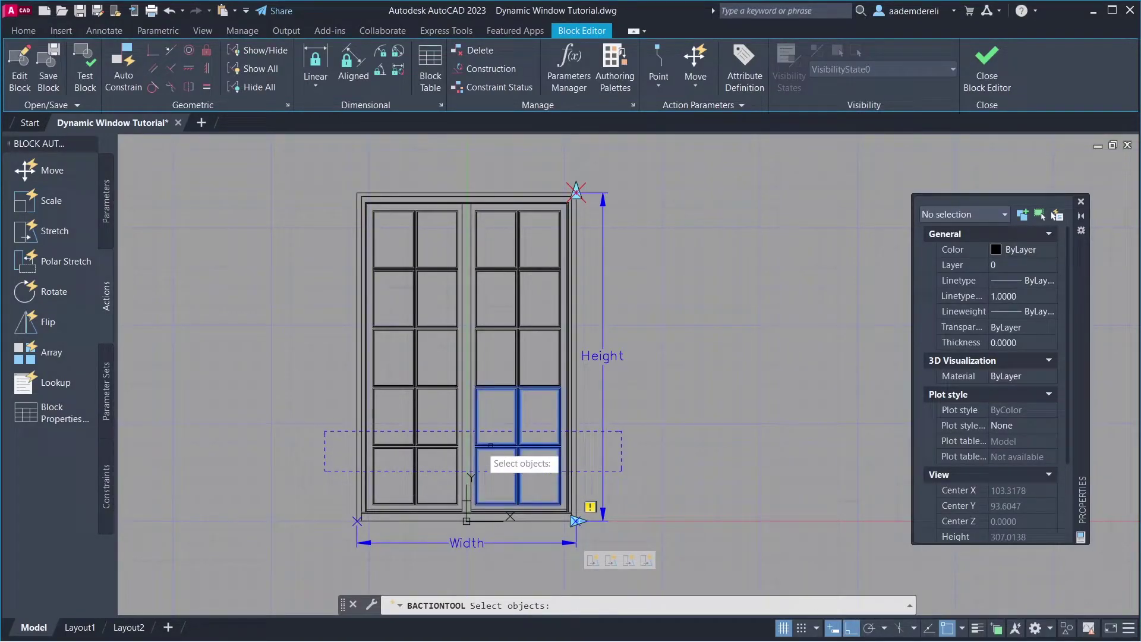
{"action": "left_click", "coordinate": [442, 451]}
{"action": "left_click", "coordinate": [399, 466]}
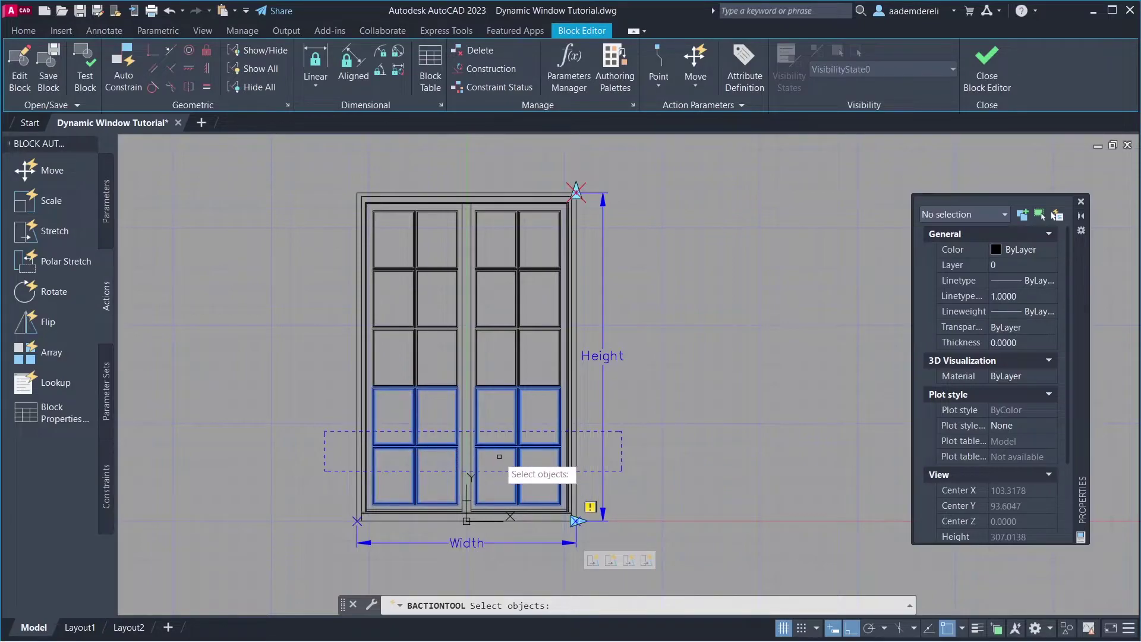
{"action": "key", "text": "Return"}
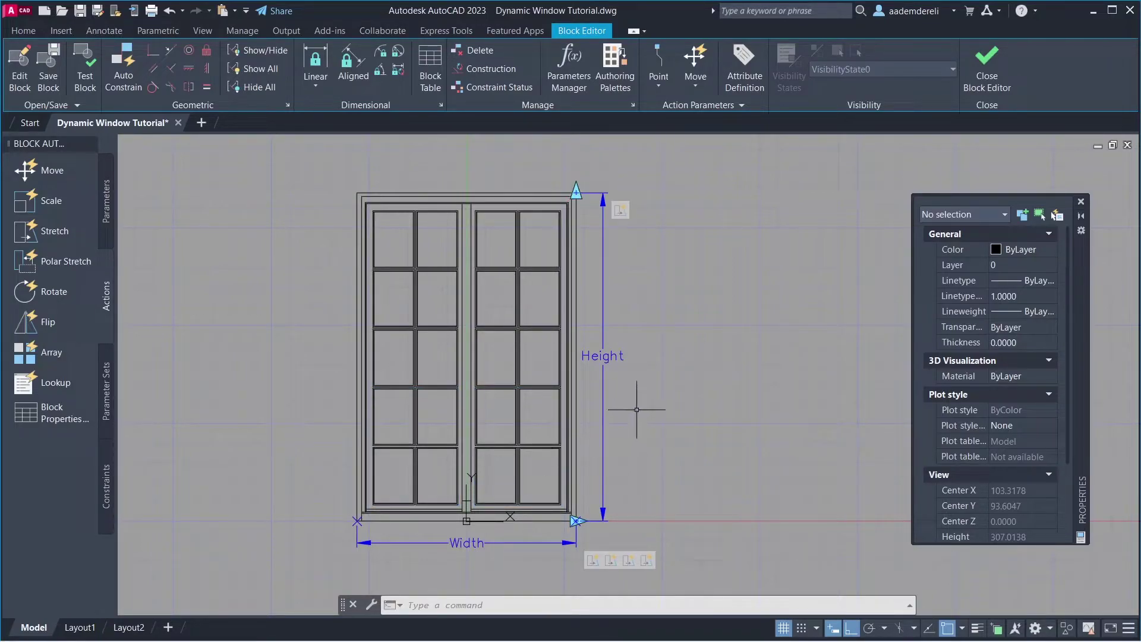
{"action": "key", "text": "Return"}
- Add a Height stretch action that moves the second row of panes in both sashes
{"action": "left_click", "coordinate": [614, 356]}
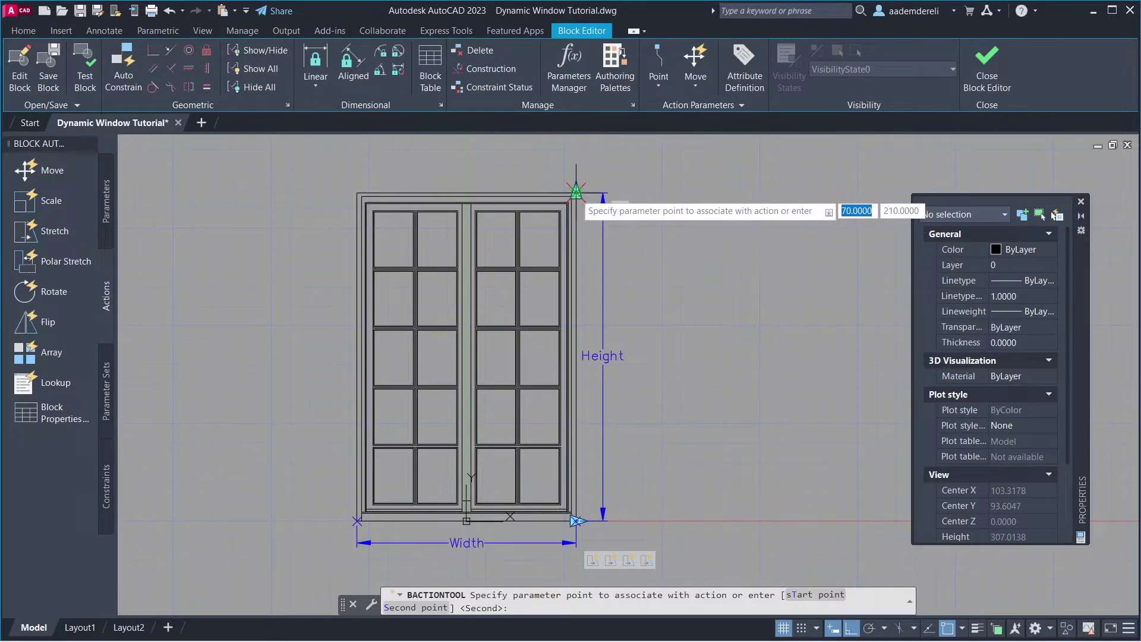
{"action": "left_click", "coordinate": [576, 191]}
{"action": "left_click", "coordinate": [576, 406]}
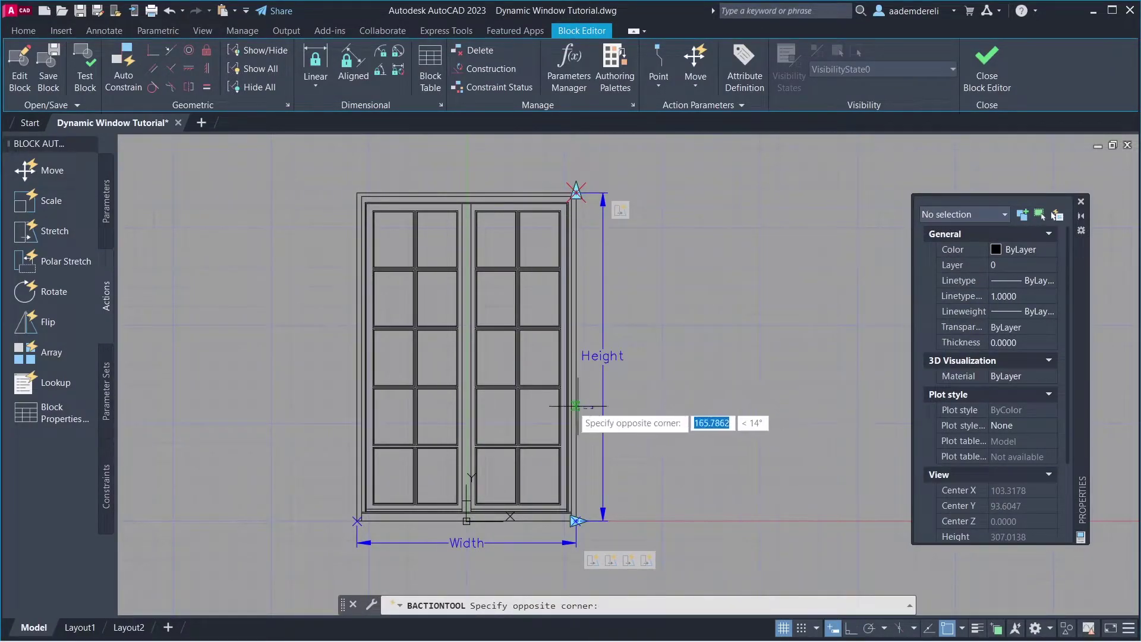
{"action": "left_click", "coordinate": [328, 360]}
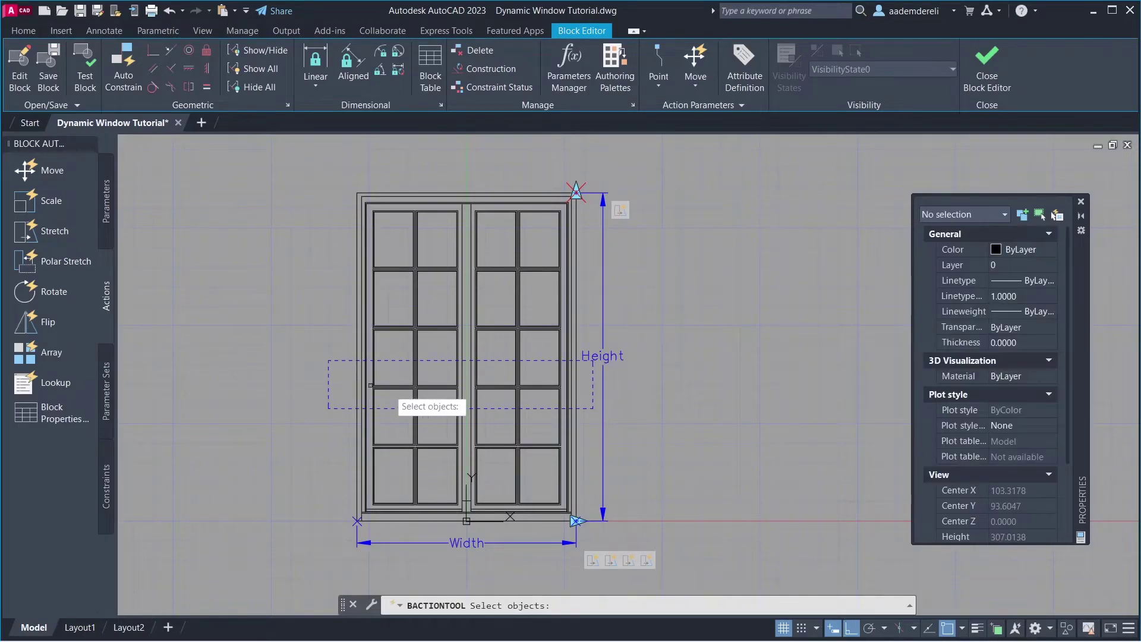
{"action": "left_click", "coordinate": [539, 373]}
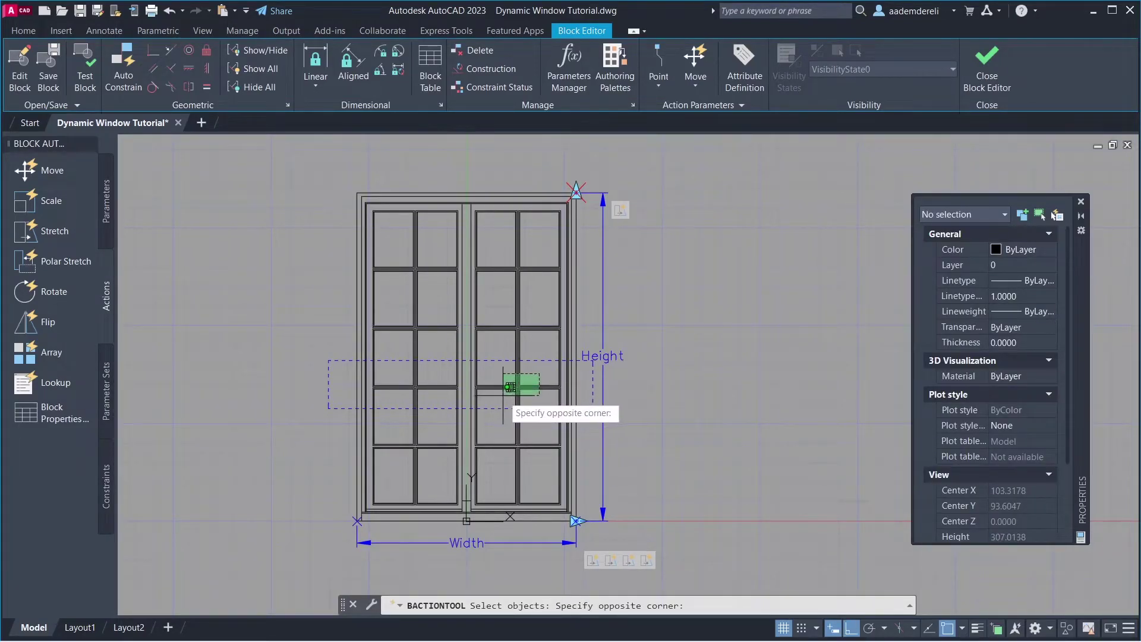
{"action": "left_click", "coordinate": [510, 387]}
{"action": "left_click", "coordinate": [448, 382]}
{"action": "left_click", "coordinate": [397, 399]}
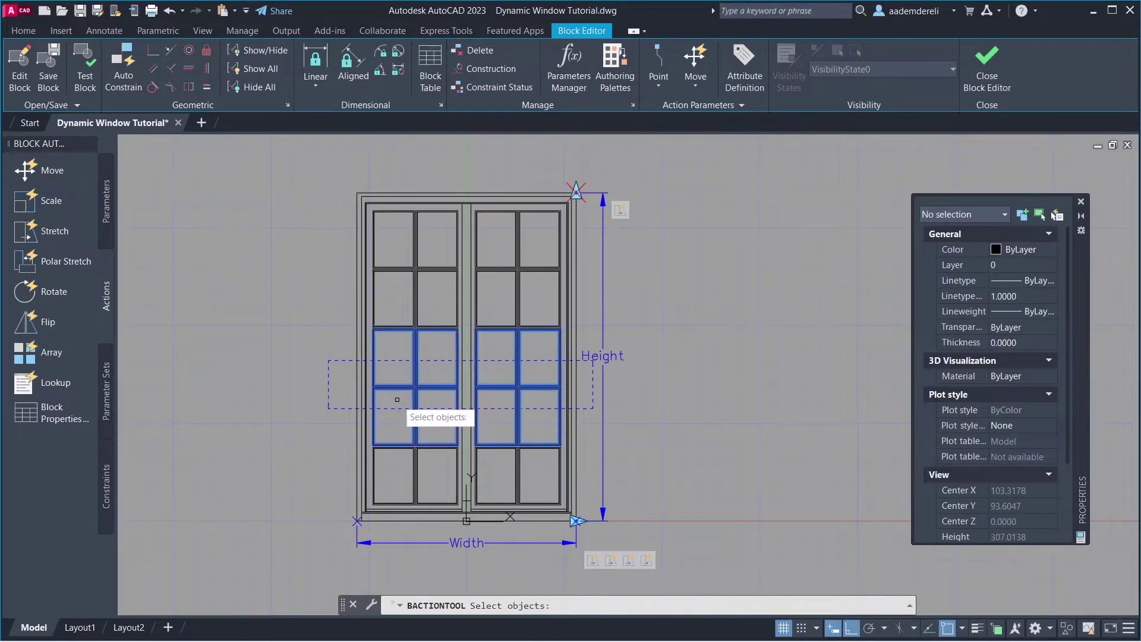
{"action": "key", "text": "Return"}
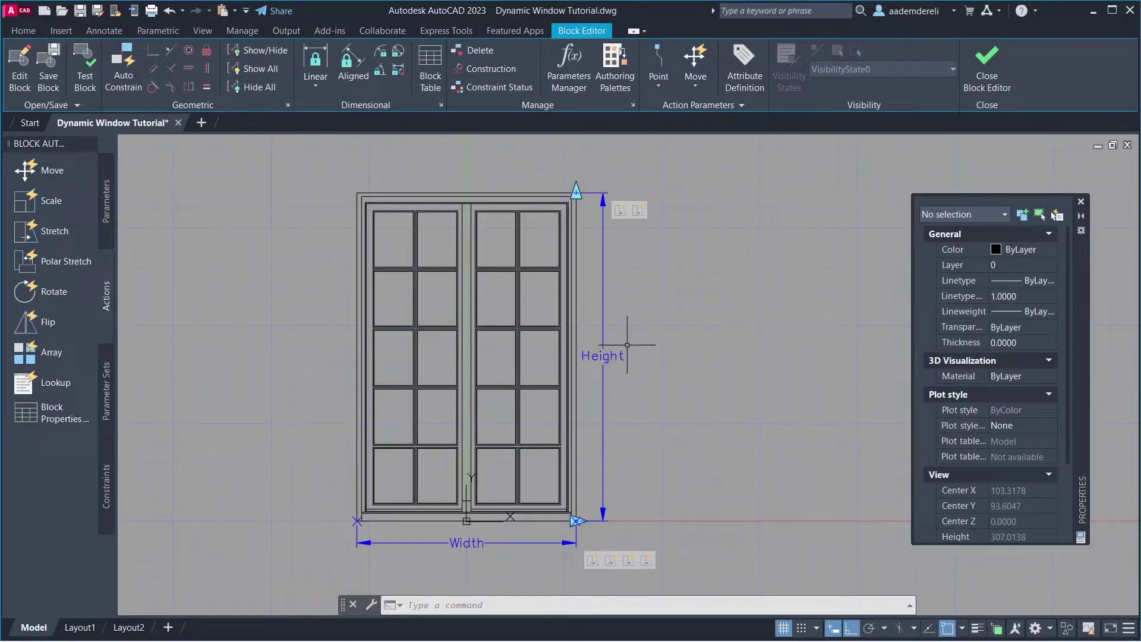
- Add another Height stretch action that moves the third row of panes in both sashes
{"action": "key", "text": "Return"}
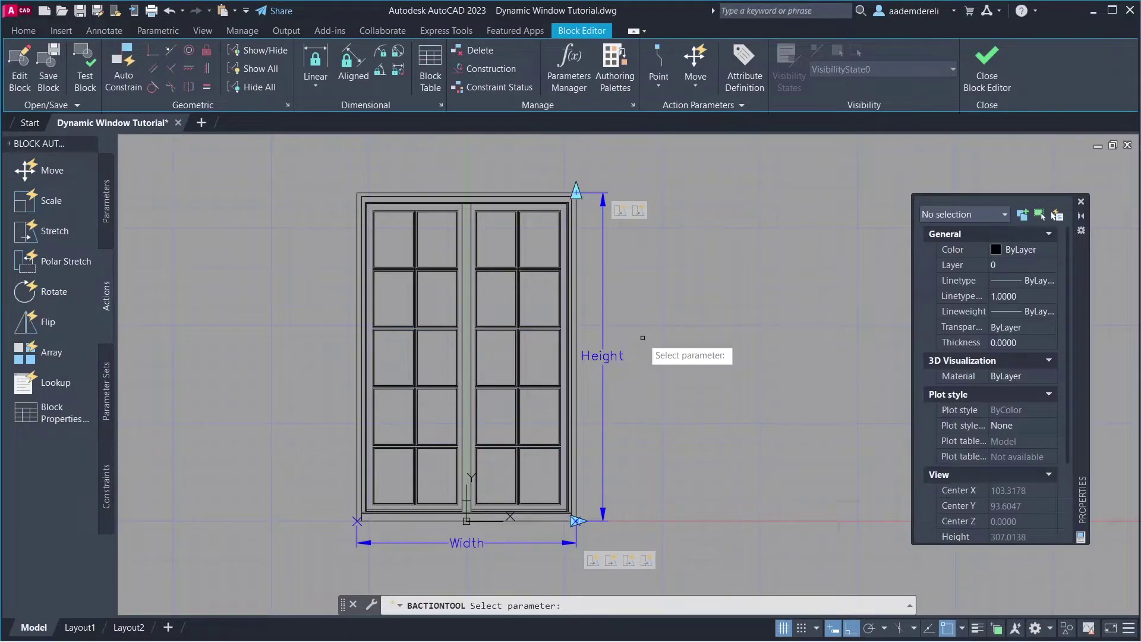
{"action": "left_click", "coordinate": [611, 355]}
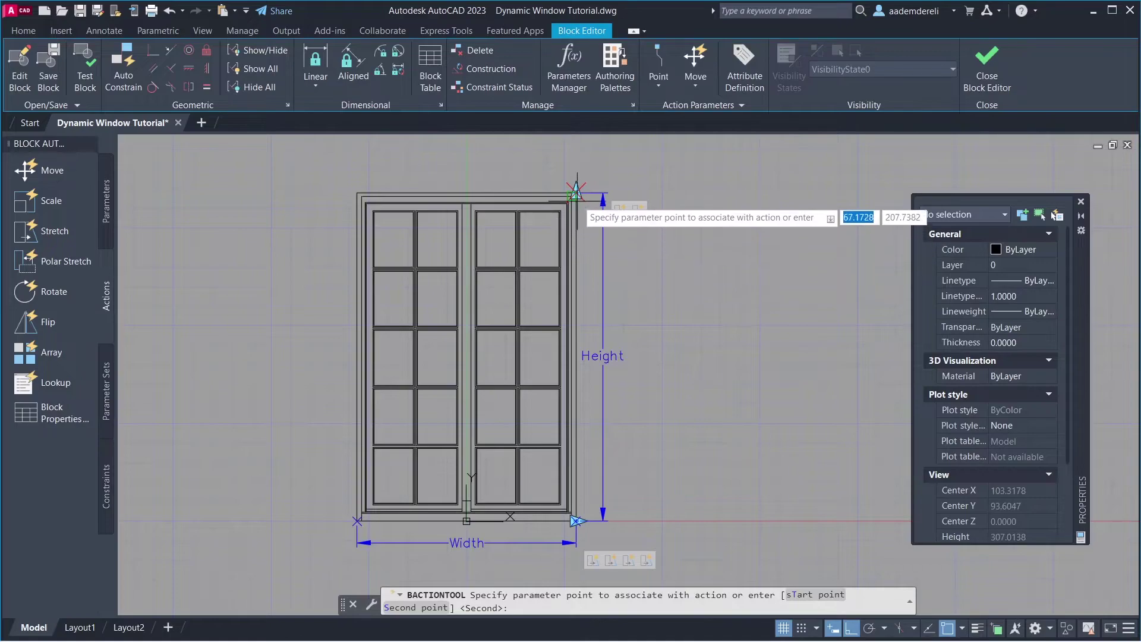
{"action": "left_click", "coordinate": [576, 191]}
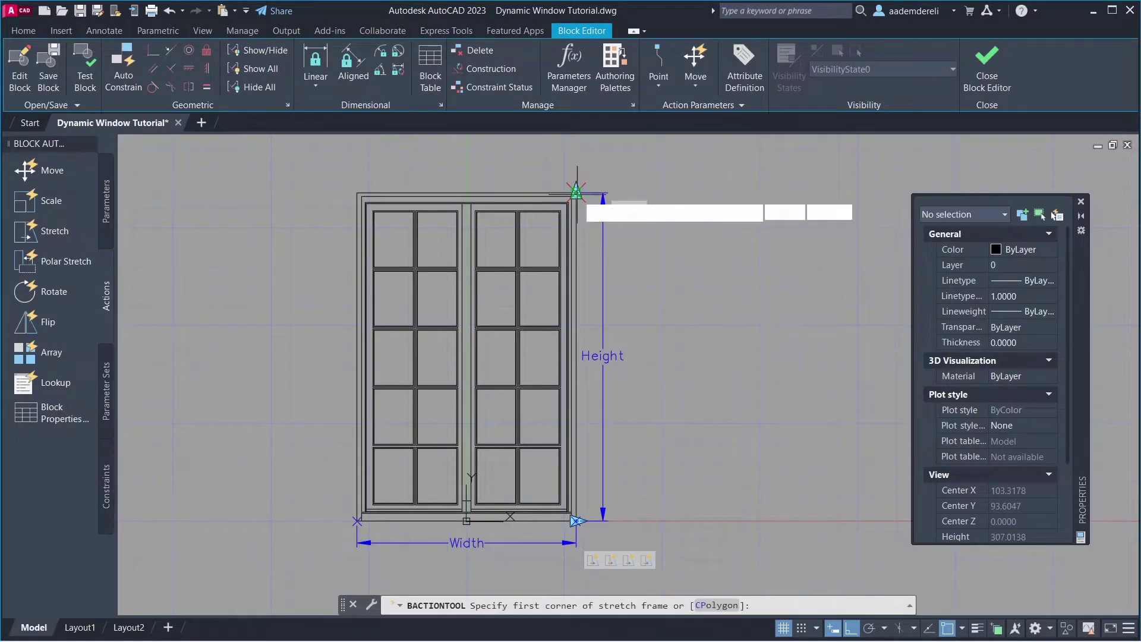
{"action": "left_click", "coordinate": [591, 314]}
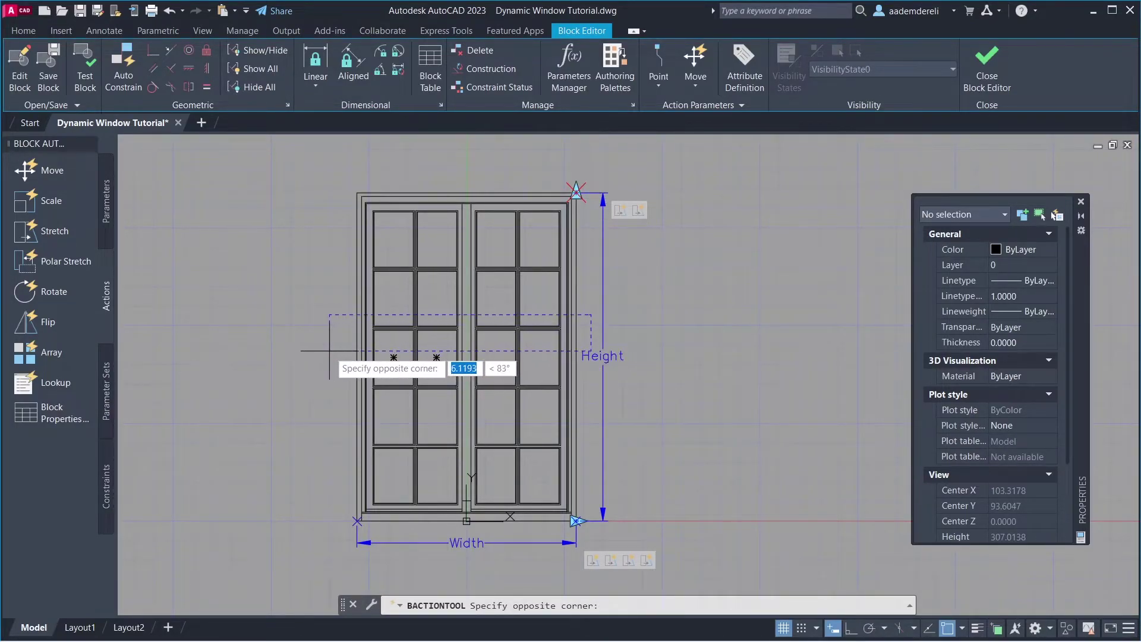
{"action": "left_click", "coordinate": [329, 350]}
{"action": "left_click", "coordinate": [529, 335]}
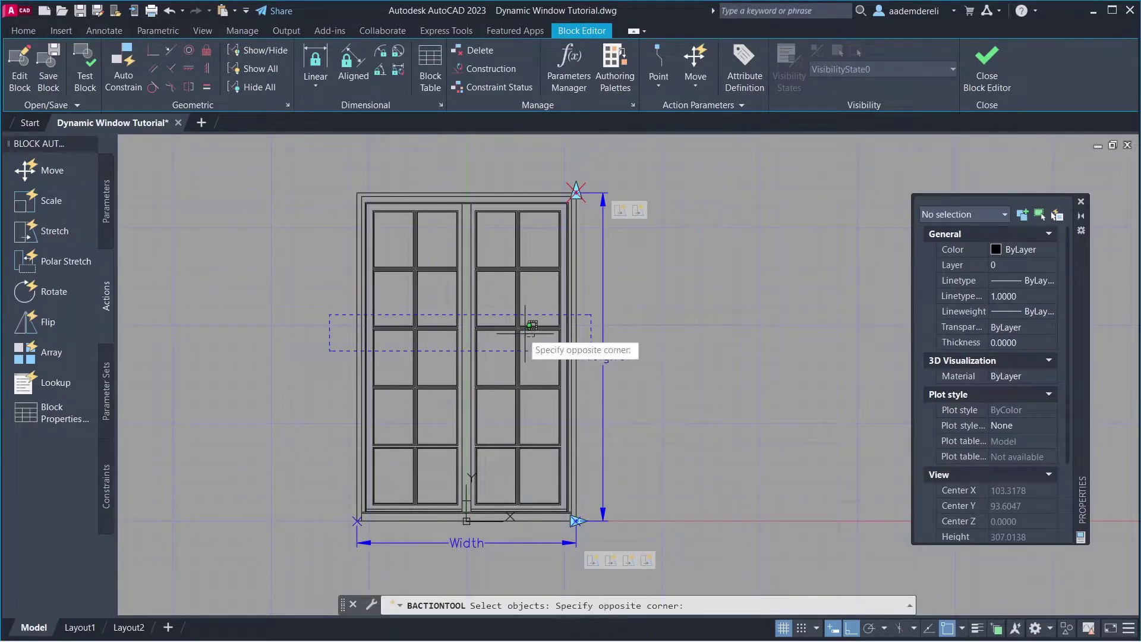
{"action": "left_click", "coordinate": [479, 294]}
{"action": "left_click", "coordinate": [443, 333]}
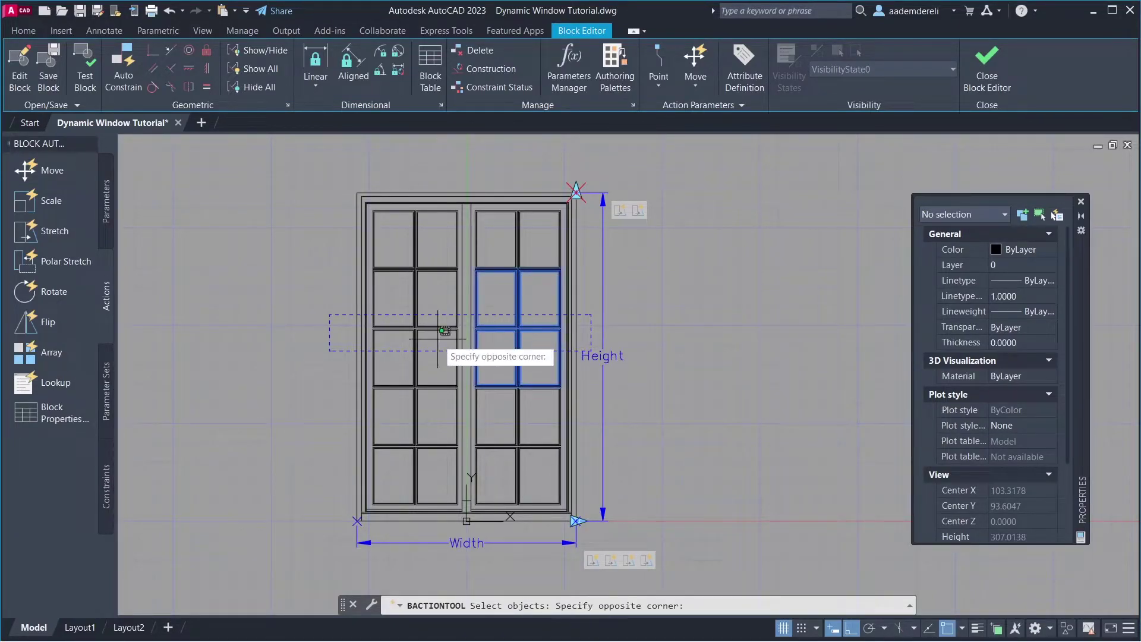
{"action": "left_click", "coordinate": [404, 321]}
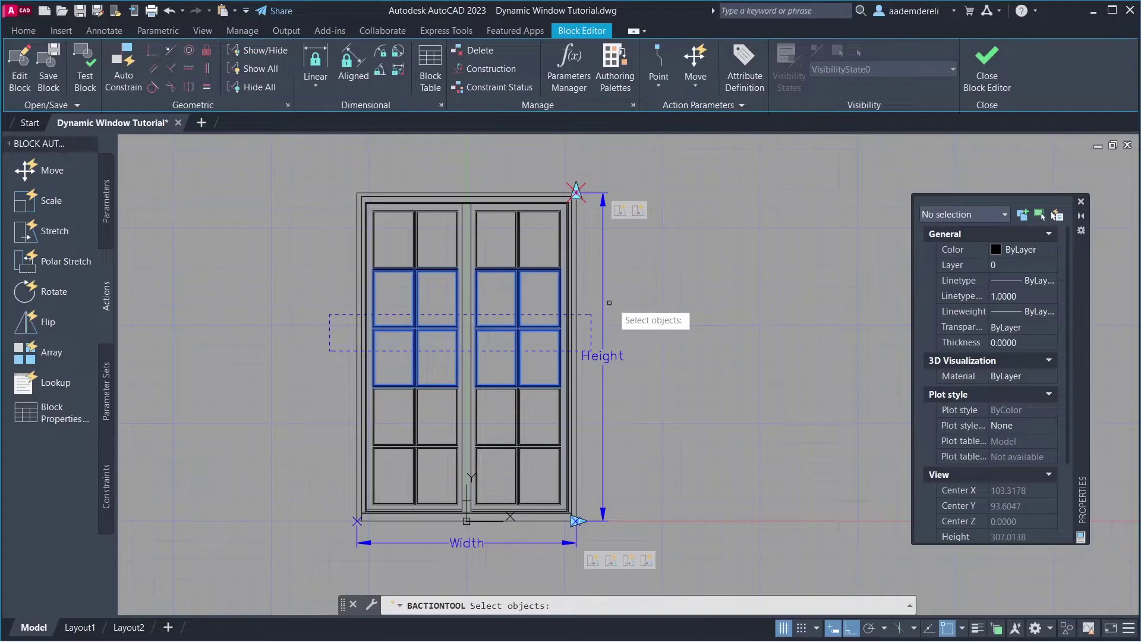
{"action": "key", "text": "Return"}
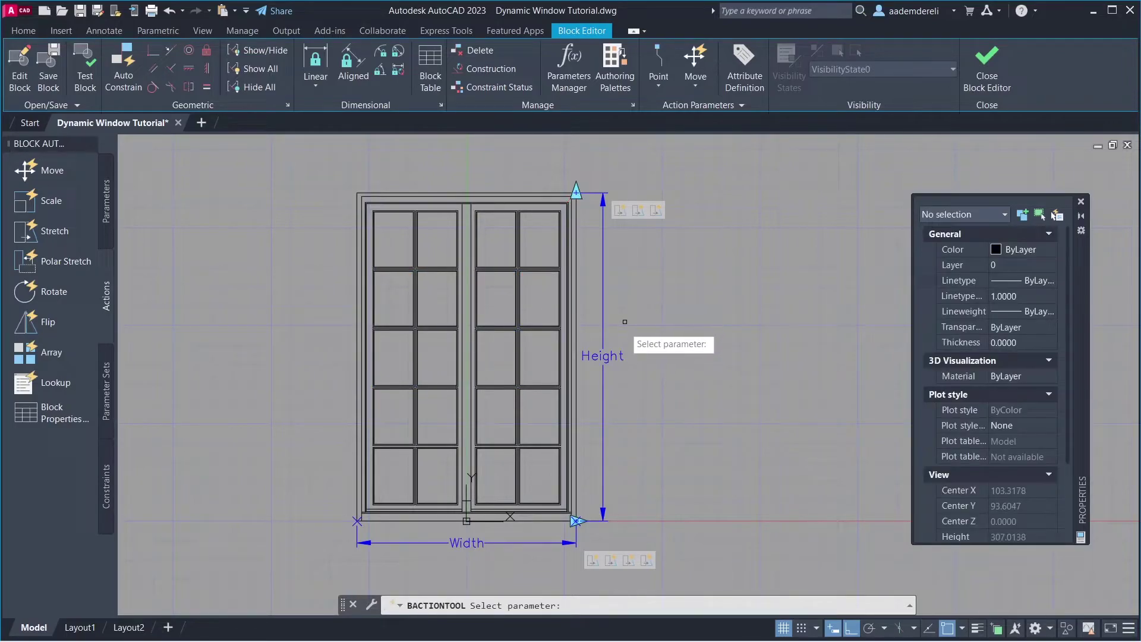
- Add a Height stretch action that moves the upper two pane rows of both sashes
{"action": "left_click", "coordinate": [612, 356]}
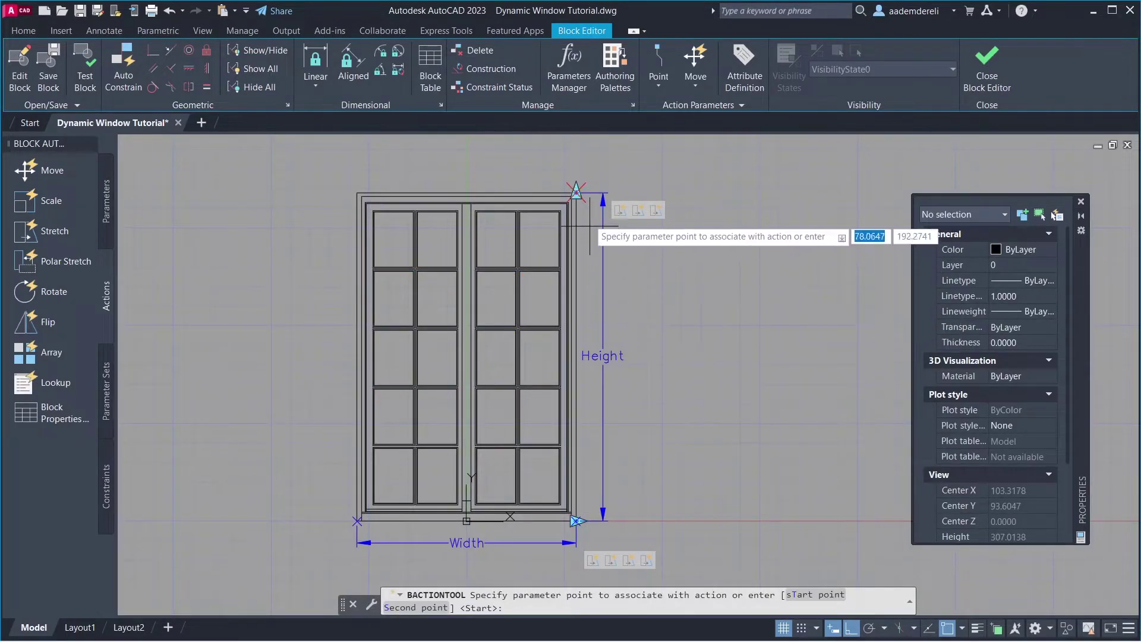
{"action": "left_click", "coordinate": [575, 191]}
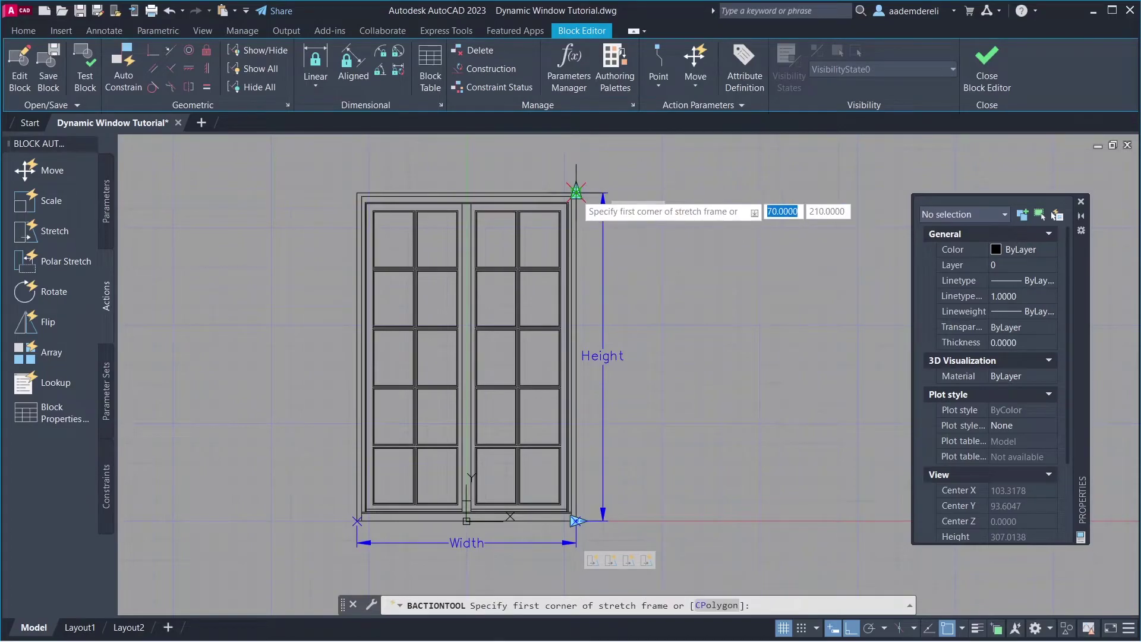
{"action": "left_click", "coordinate": [593, 246]}
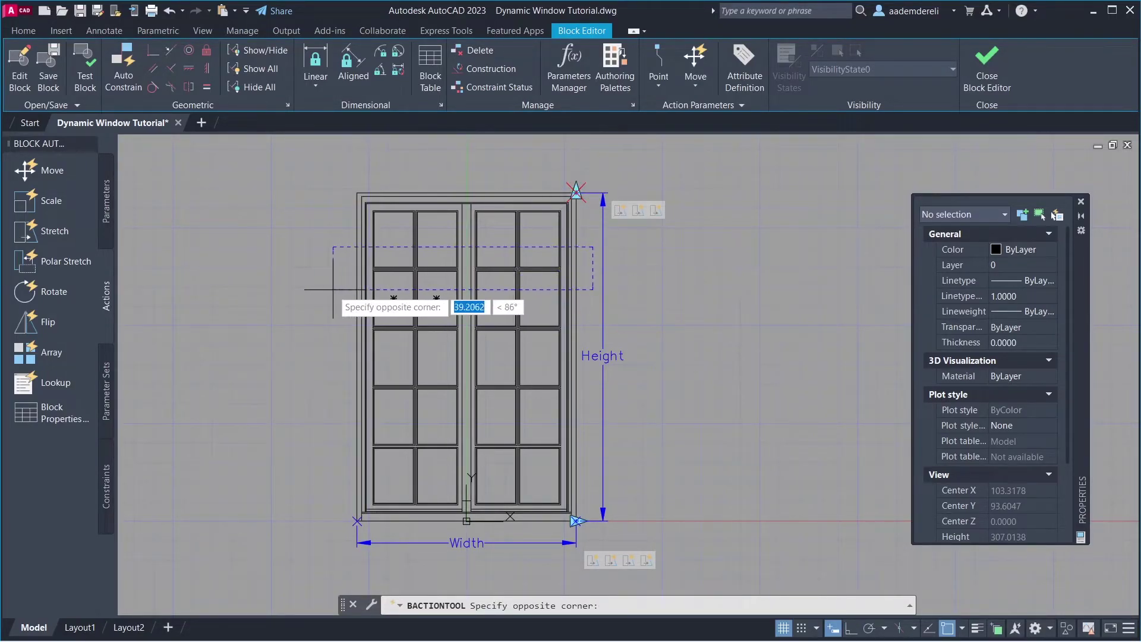
{"action": "left_click", "coordinate": [331, 290]}
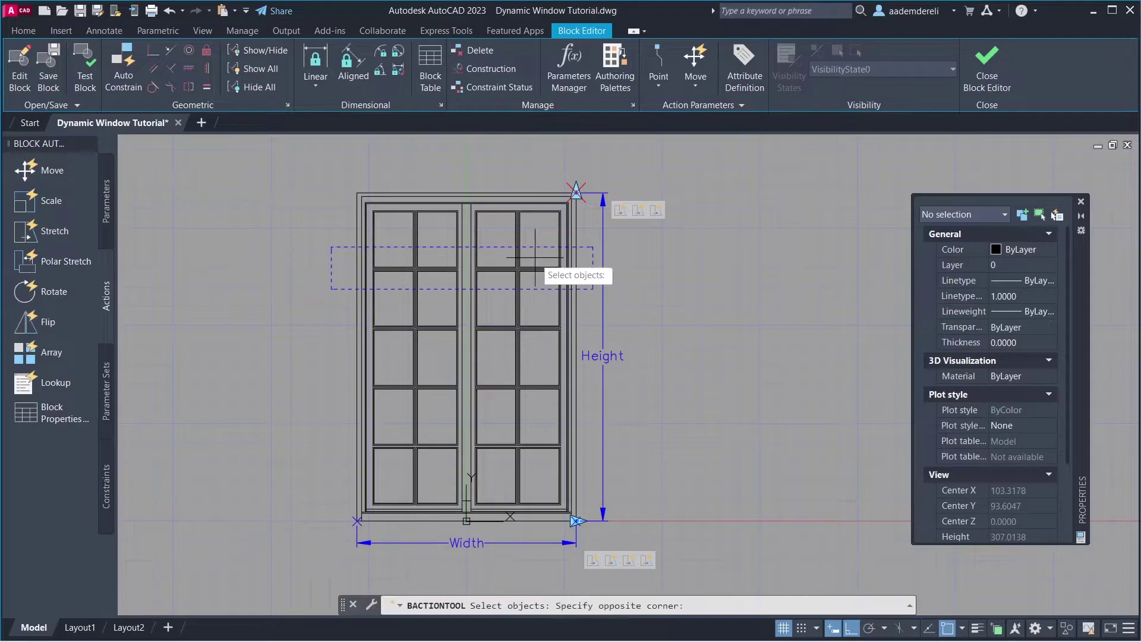
{"action": "left_click", "coordinate": [502, 279]}
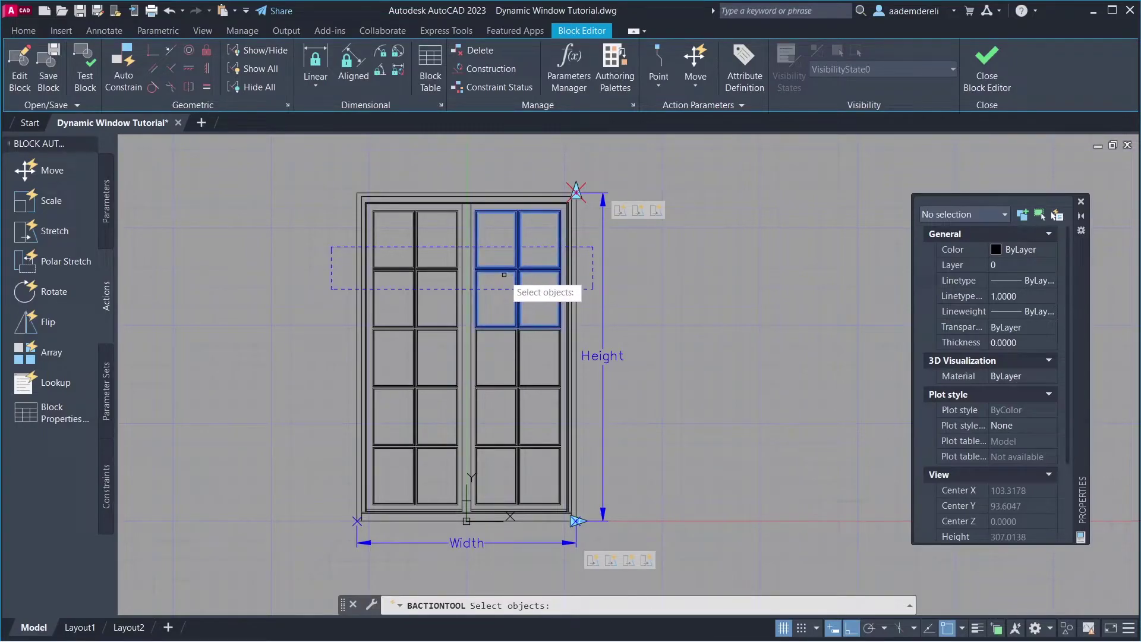
{"action": "left_click", "coordinate": [453, 274]}
{"action": "left_click", "coordinate": [377, 255]}
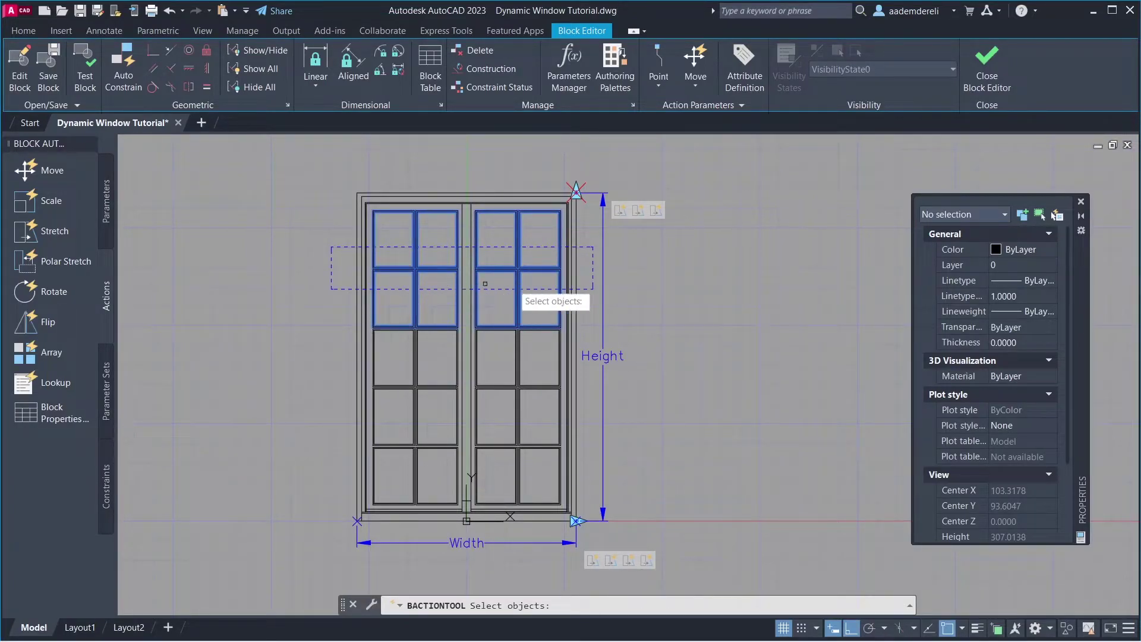
{"action": "key", "text": "Return"}
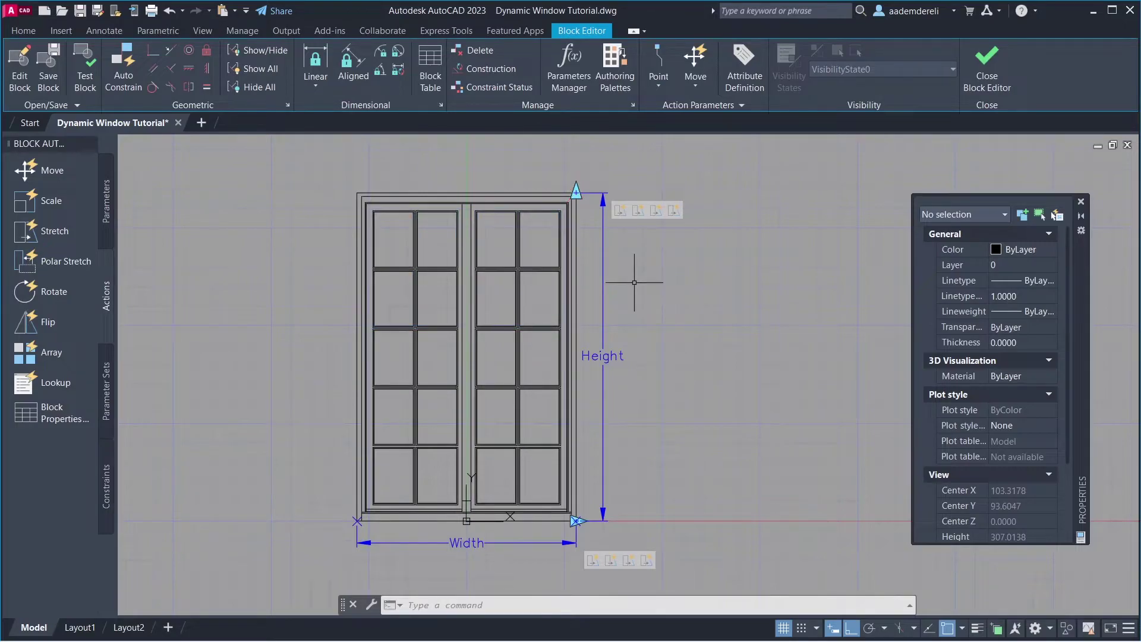
- Add a fifth Height stretch action that moves the window's top frame
{"action": "key", "text": "Return"}
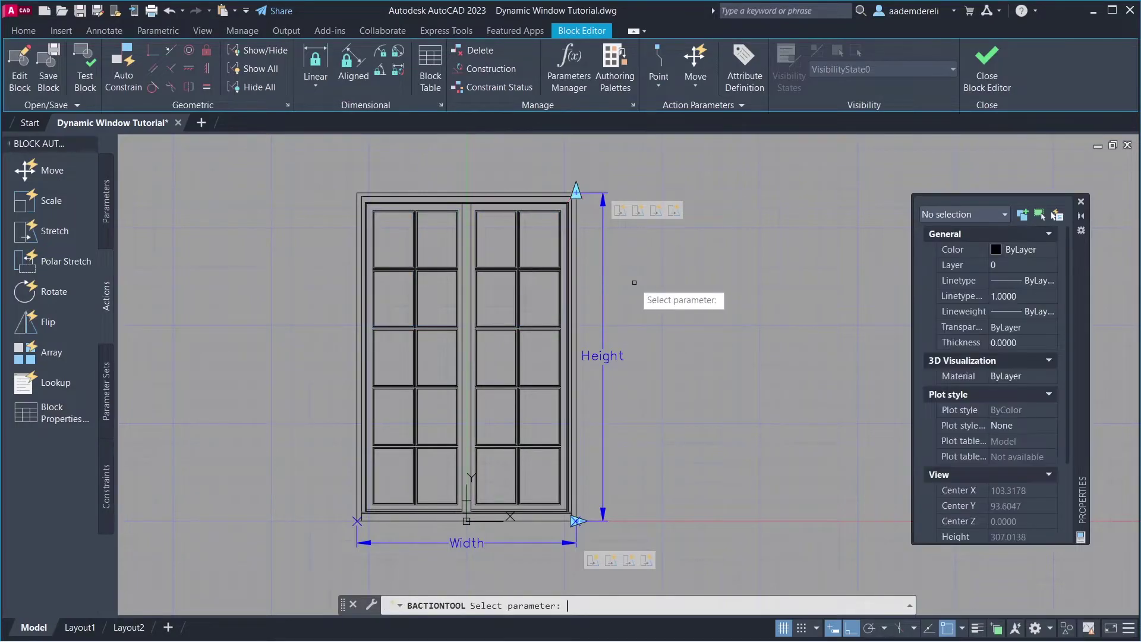
{"action": "left_click", "coordinate": [610, 356]}
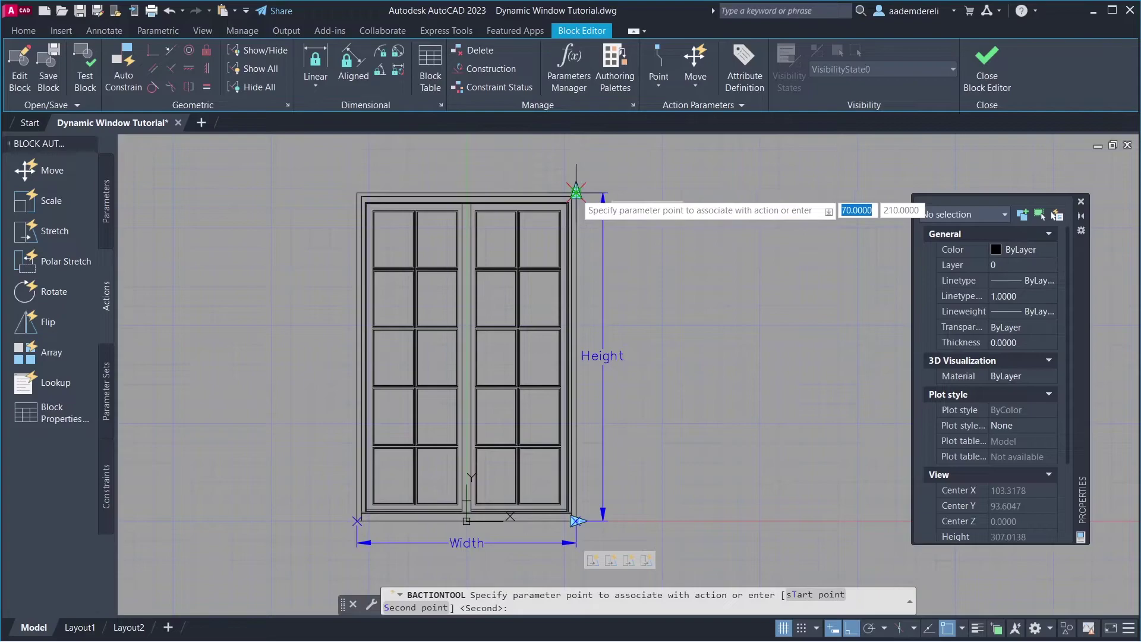
{"action": "left_click", "coordinate": [576, 191]}
{"action": "left_click", "coordinate": [607, 159]}
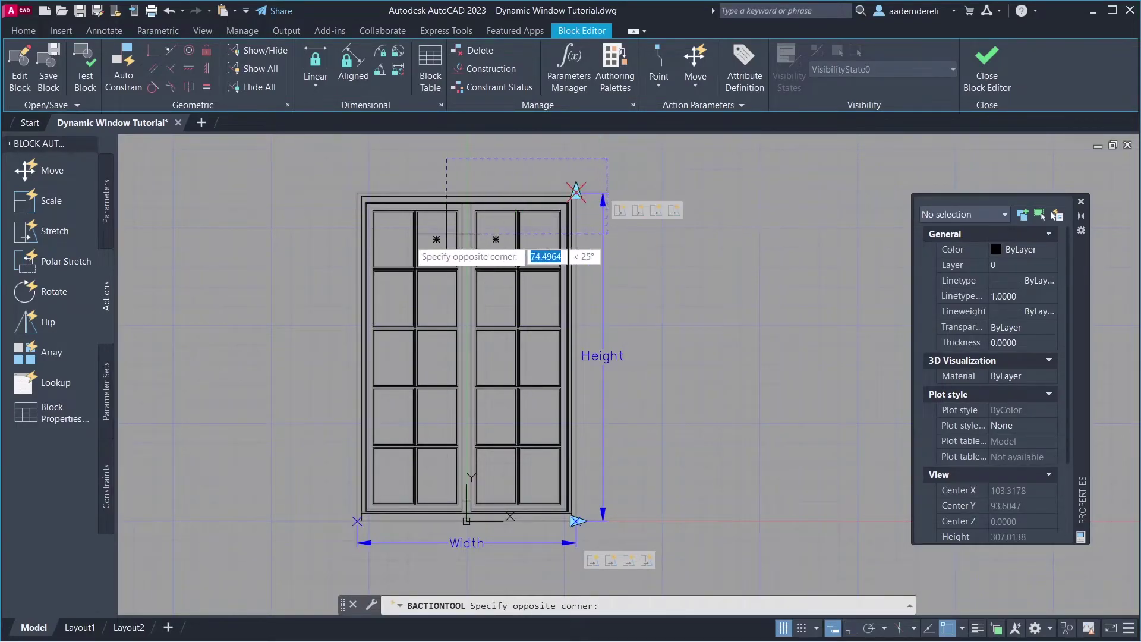
{"action": "left_click", "coordinate": [315, 236]}
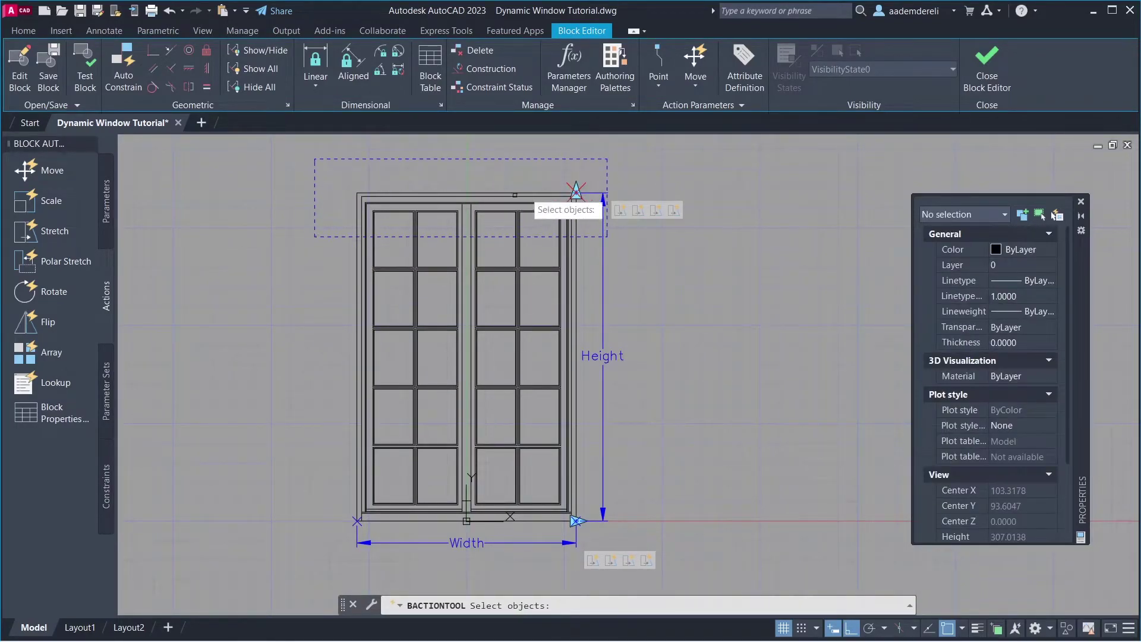
{"action": "left_click", "coordinate": [597, 172]}
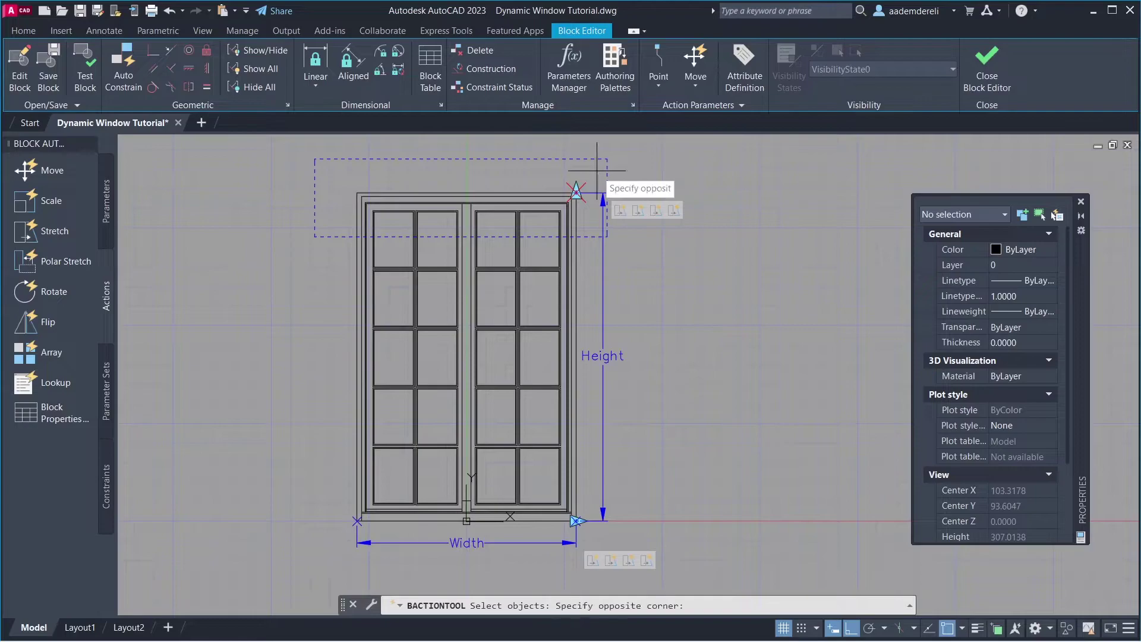
{"action": "left_click", "coordinate": [352, 216]}
{"action": "key", "text": "Return"}
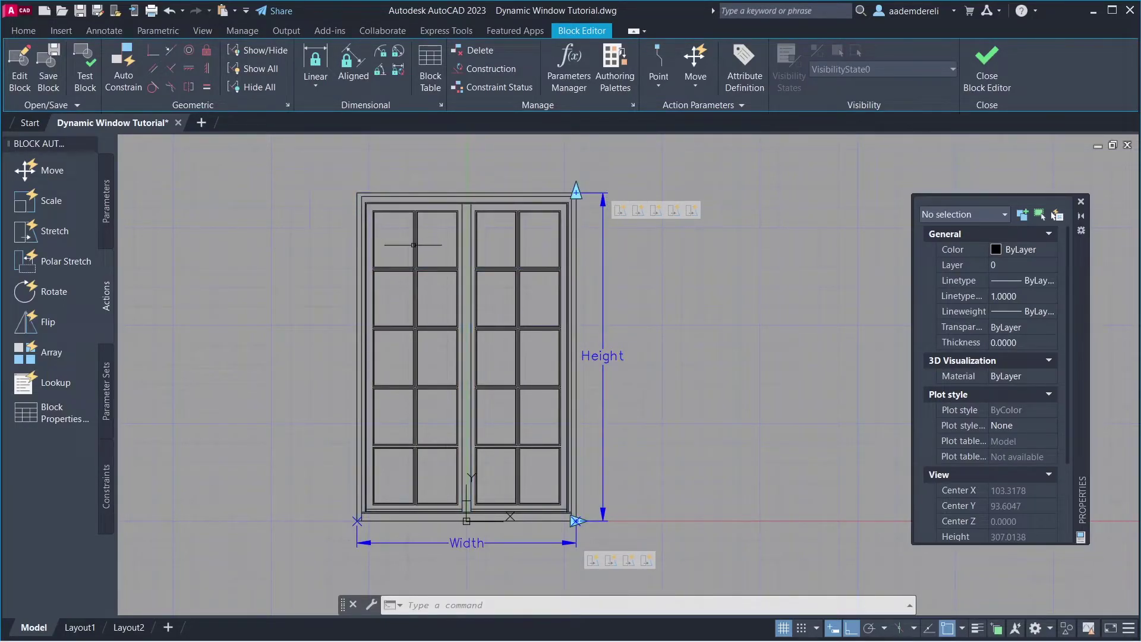
- Set the second Height stretch action's distance multiplier to 0.4
{"action": "left_click", "coordinate": [619, 213]}
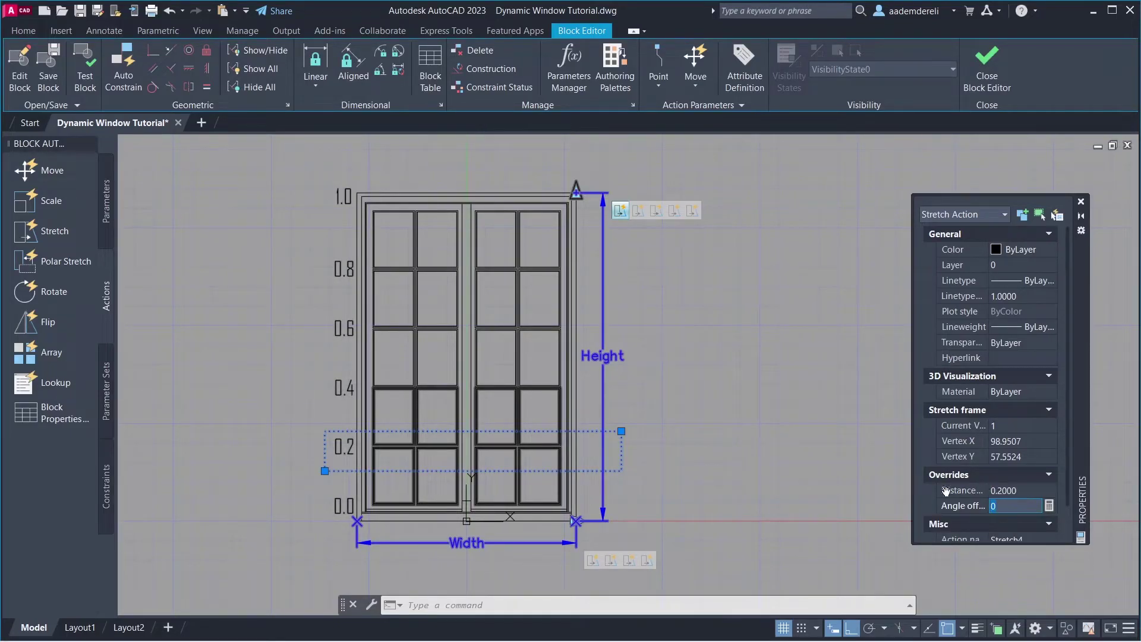
{"action": "key", "text": "Escape"}
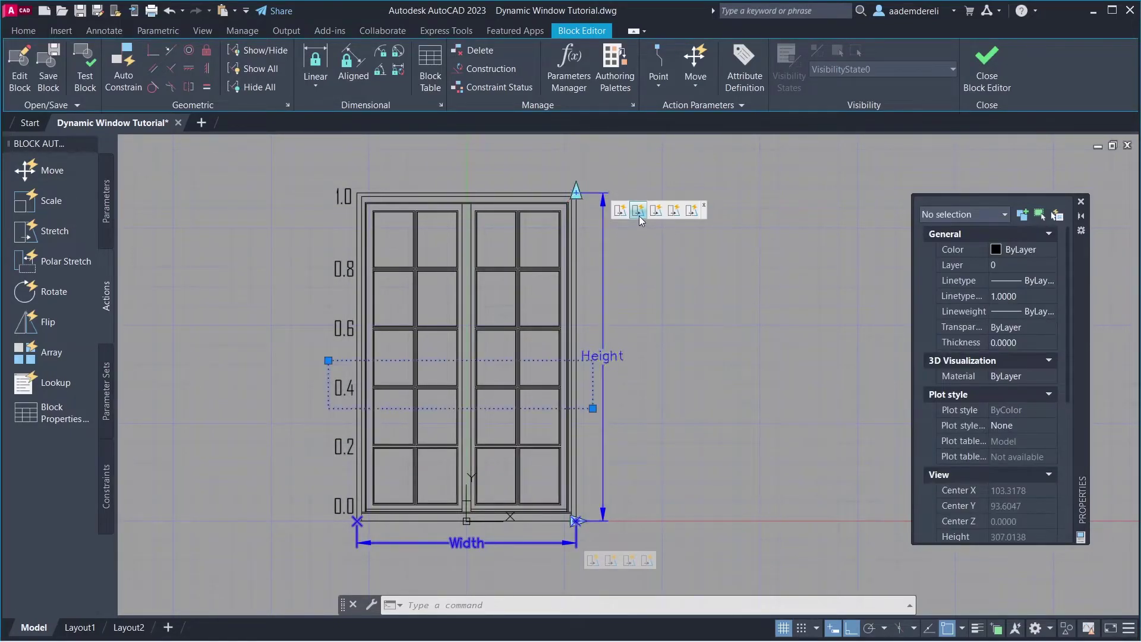
{"action": "left_click", "coordinate": [638, 211]}
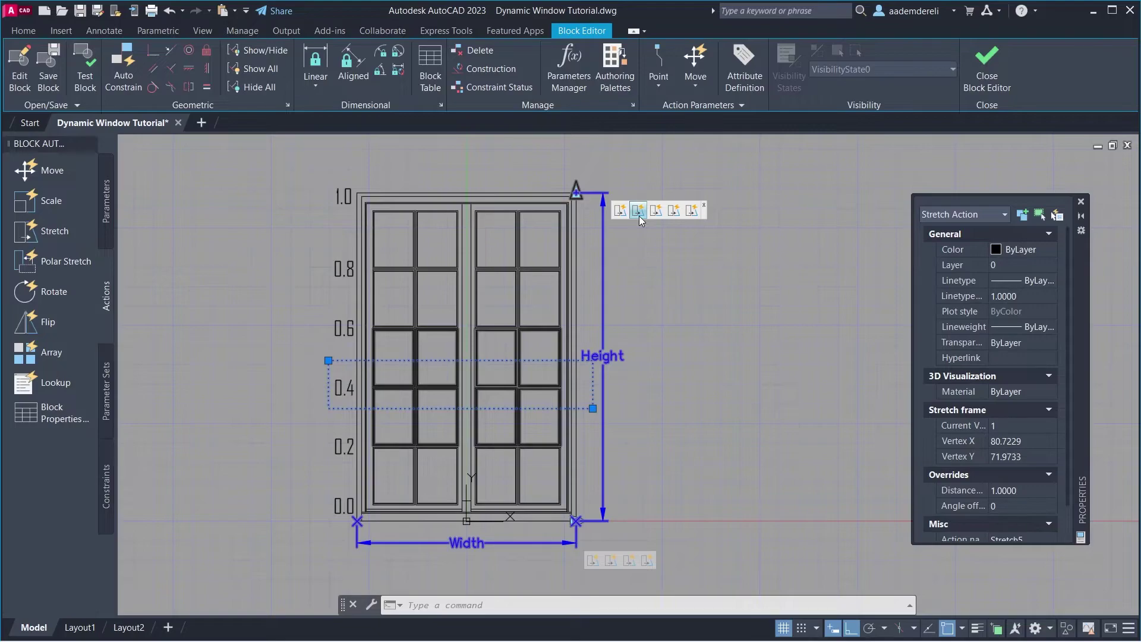
{"action": "left_click", "coordinate": [1022, 491]}
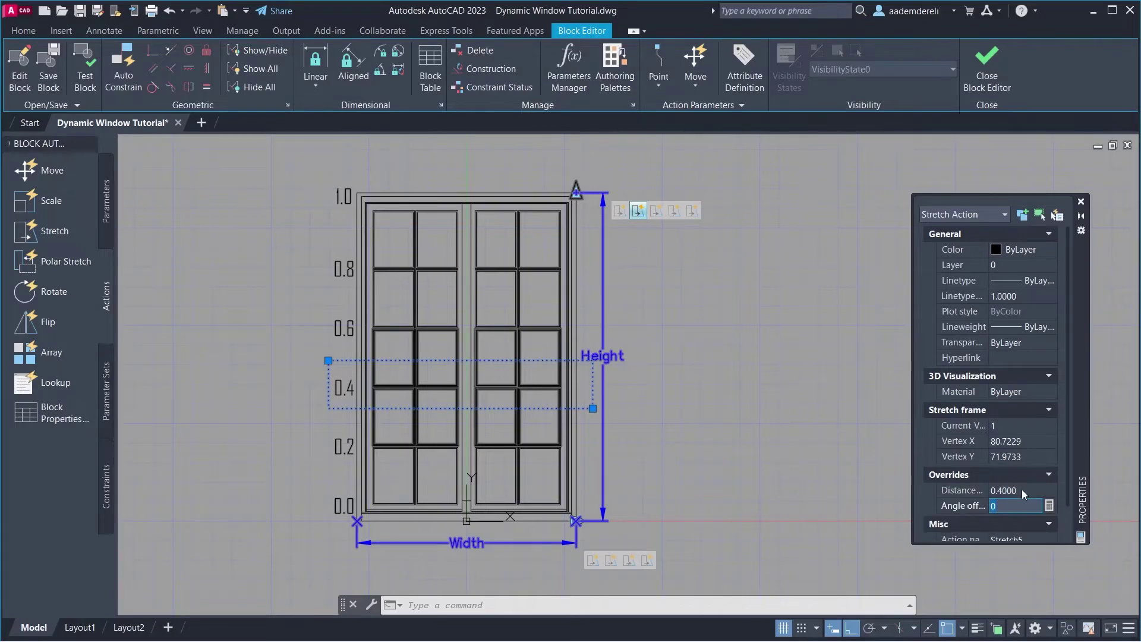
{"action": "key", "text": "Escape"}
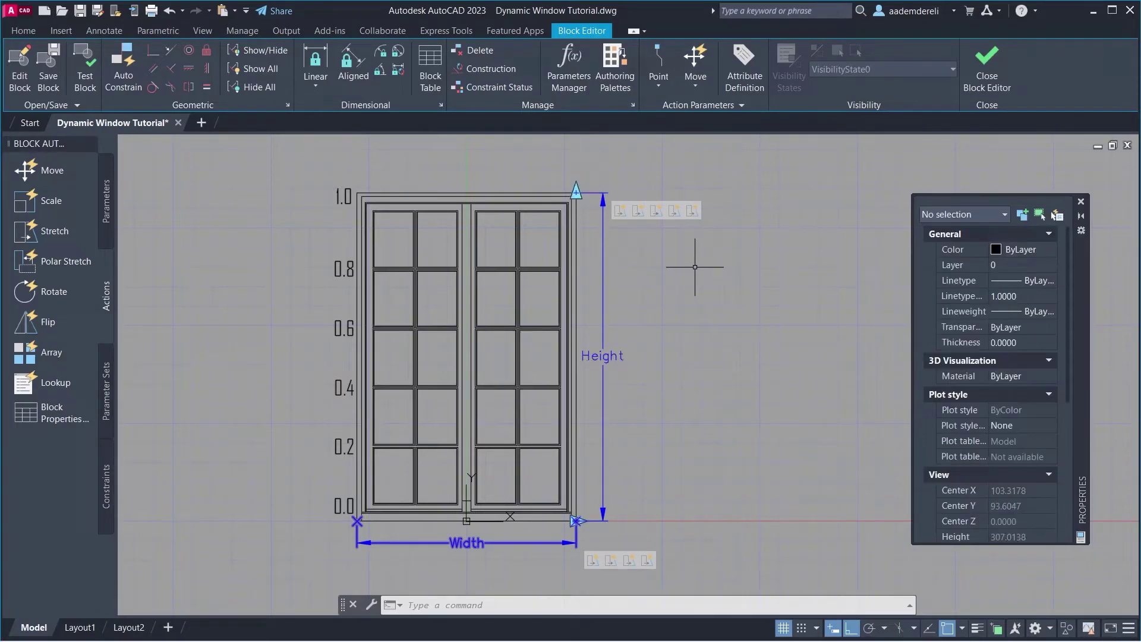
- Set the next two stretch actions' distance multipliers to 0.6 and 0.8
{"action": "left_click", "coordinate": [657, 212]}
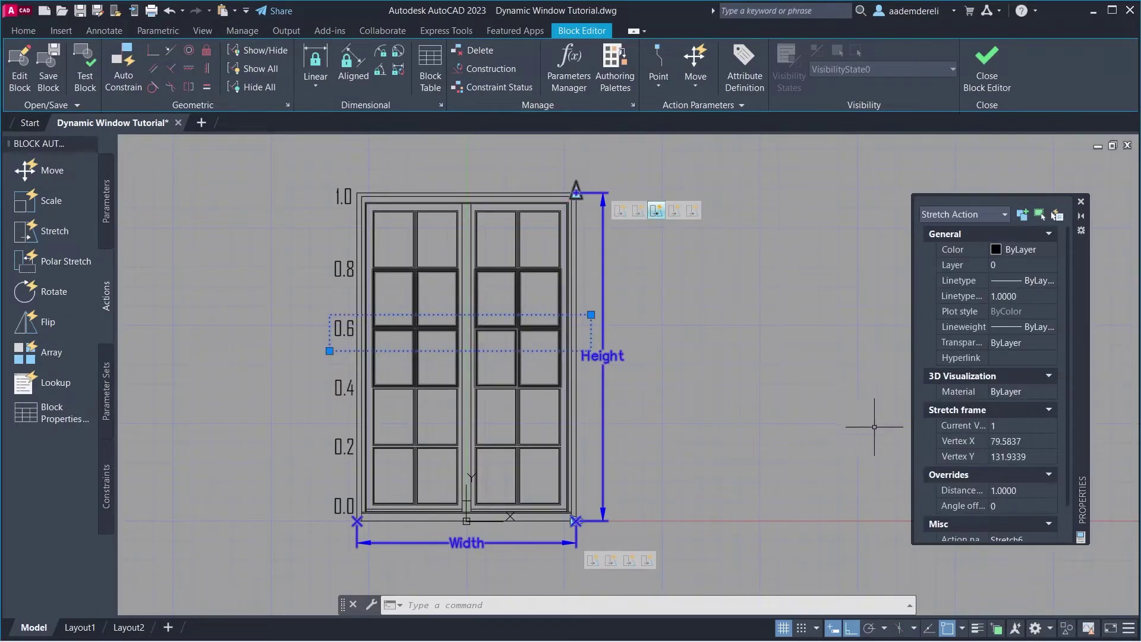
{"action": "left_click", "coordinate": [1019, 491]}
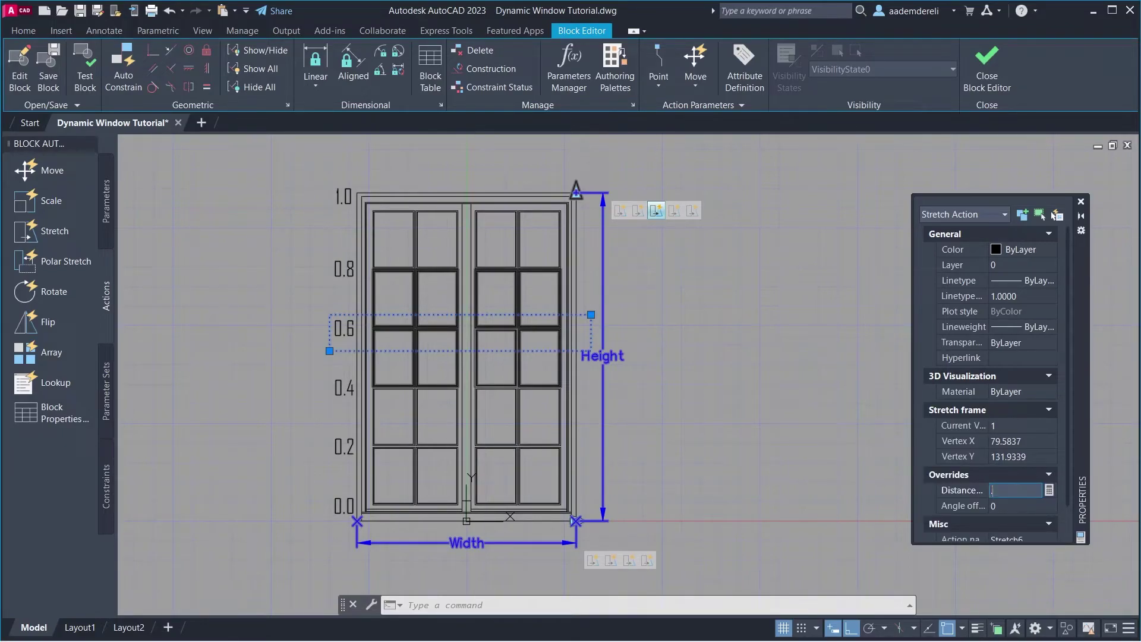
{"action": "key", "text": "Return"}
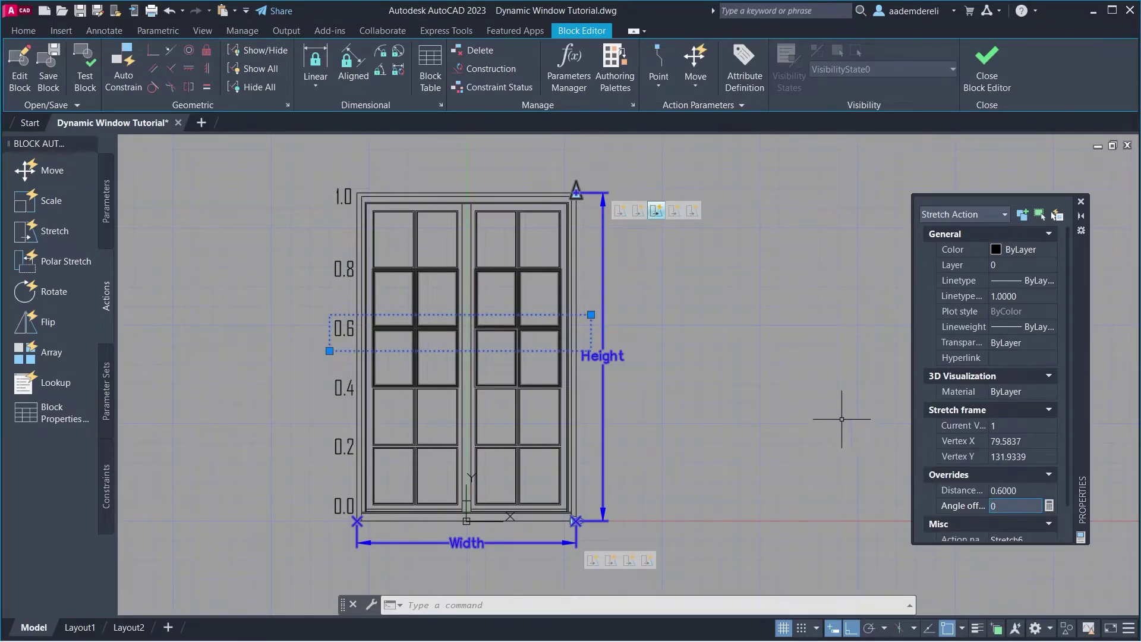
{"action": "key", "text": "Escape"}
{"action": "left_click", "coordinate": [675, 213]}
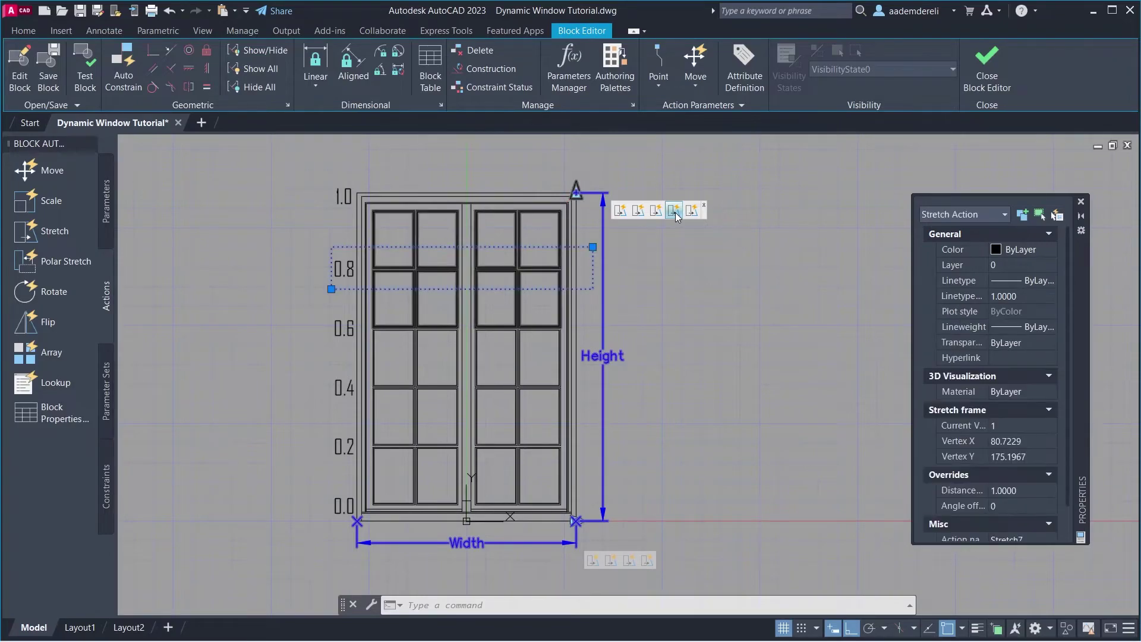
{"action": "left_click", "coordinate": [1025, 490]}
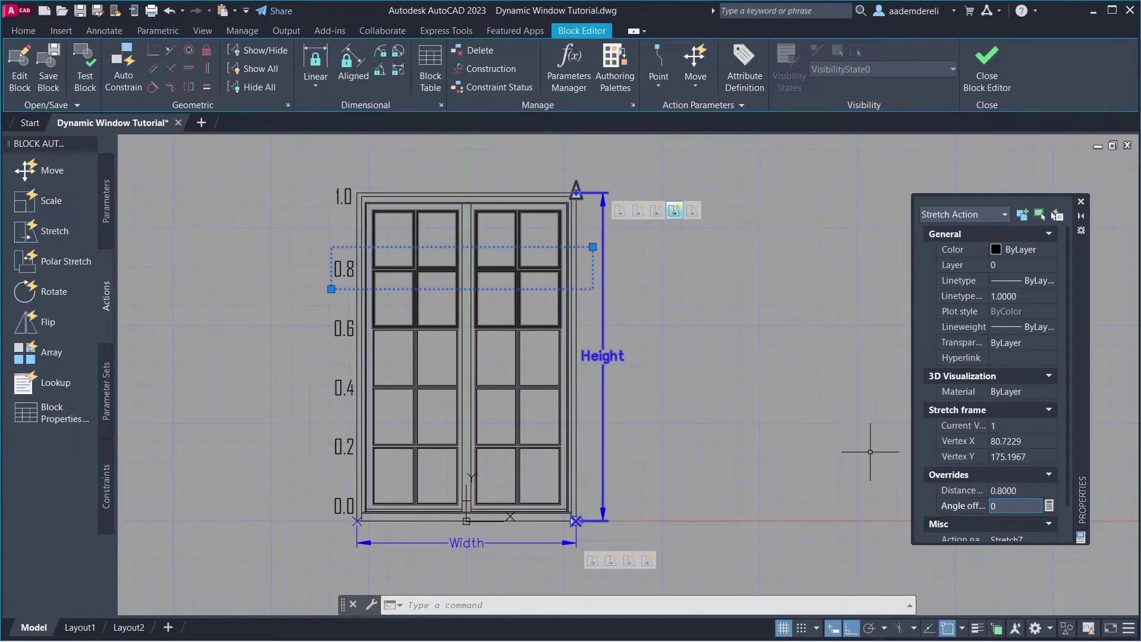
{"action": "key", "text": "Escape"}
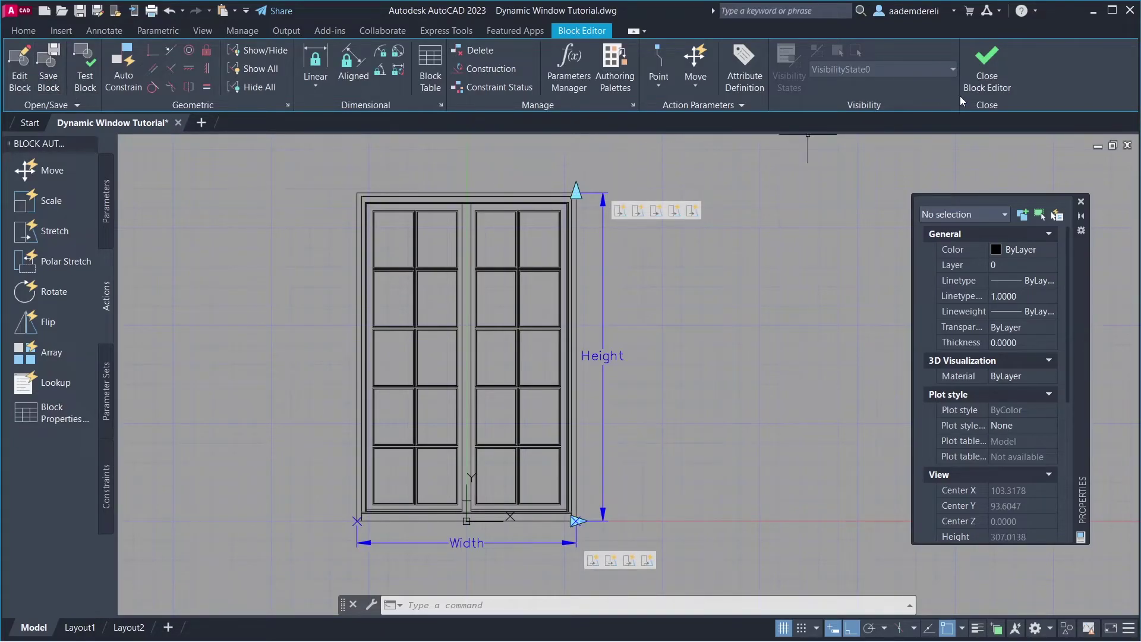
- Close the Block Editor and stretch the window block taller with its Height grip
{"action": "left_click", "coordinate": [965, 69]}
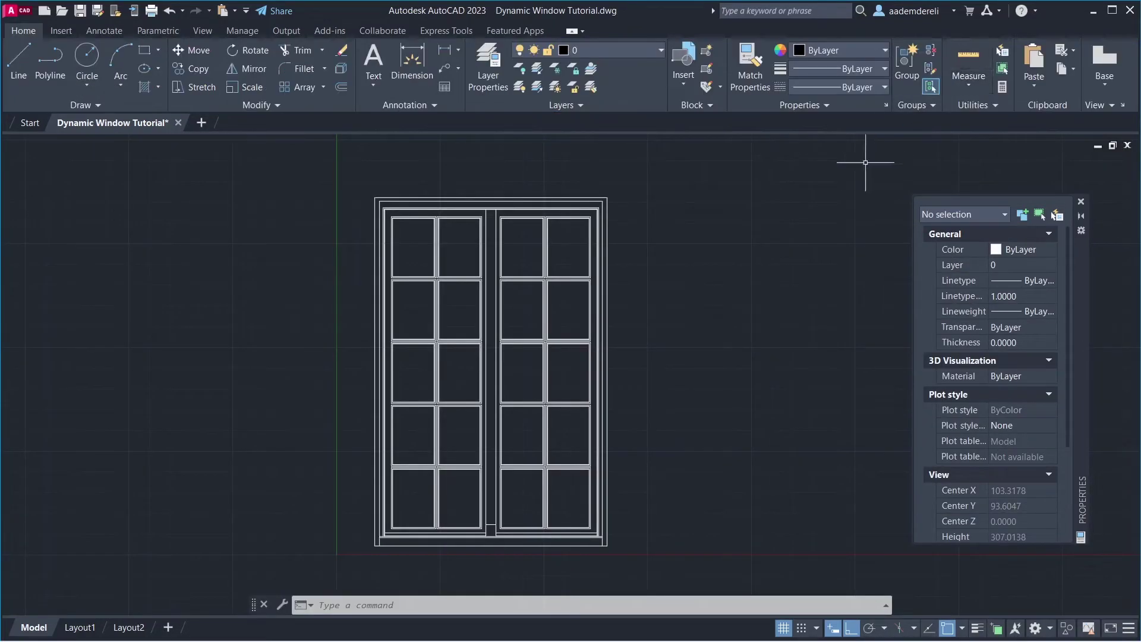
{"action": "left_click", "coordinate": [602, 331]}
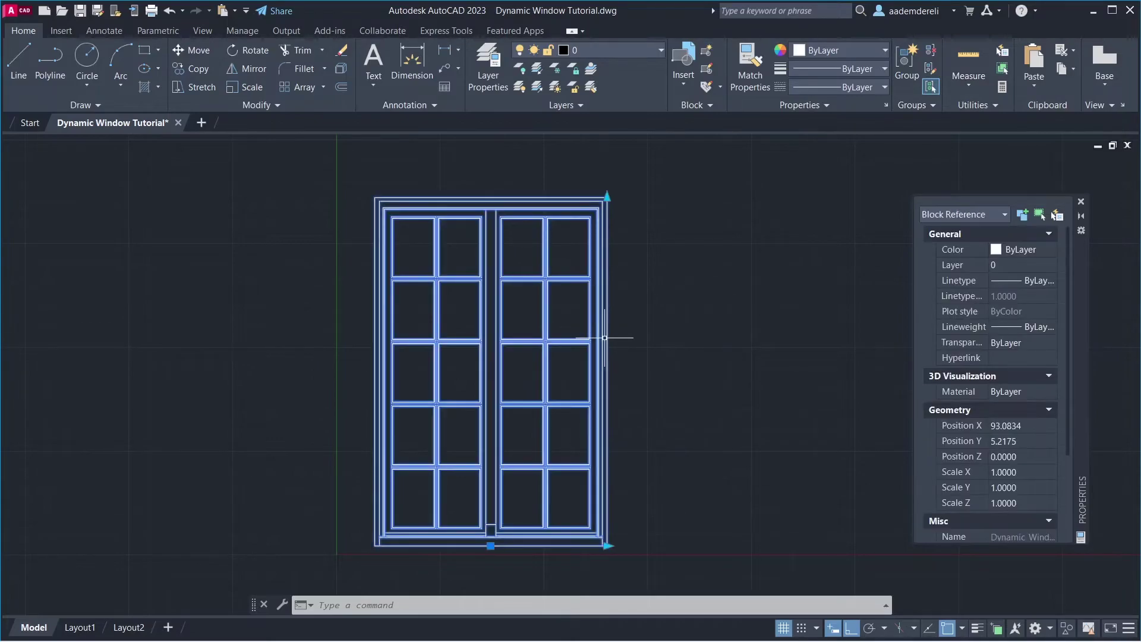
{"action": "left_click", "coordinate": [606, 196]}
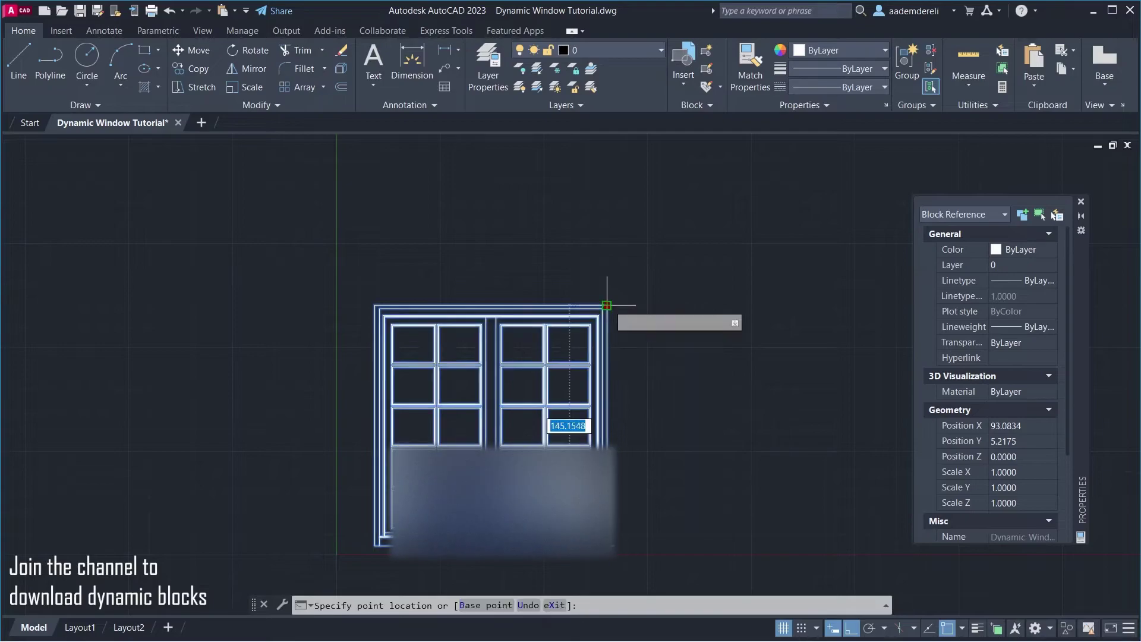
{"action": "left_click", "coordinate": [606, 164]}
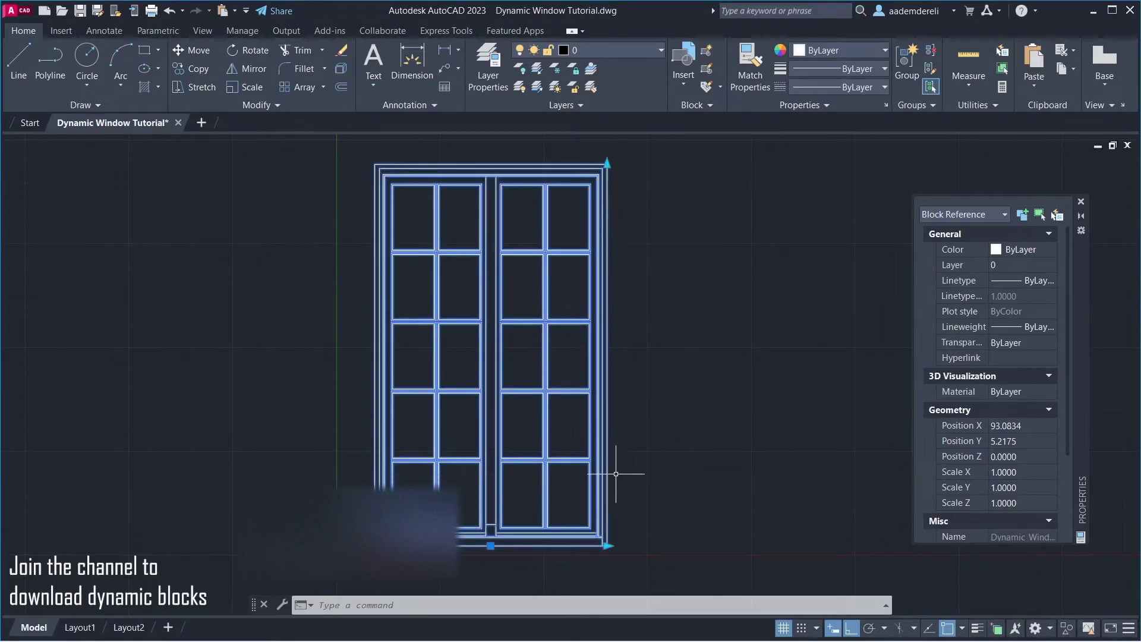
- Stretch the window narrower, then wider, and finally shorter using its Width and Height grips
{"action": "left_click", "coordinate": [607, 545]}
{"action": "left_click", "coordinate": [580, 569]}
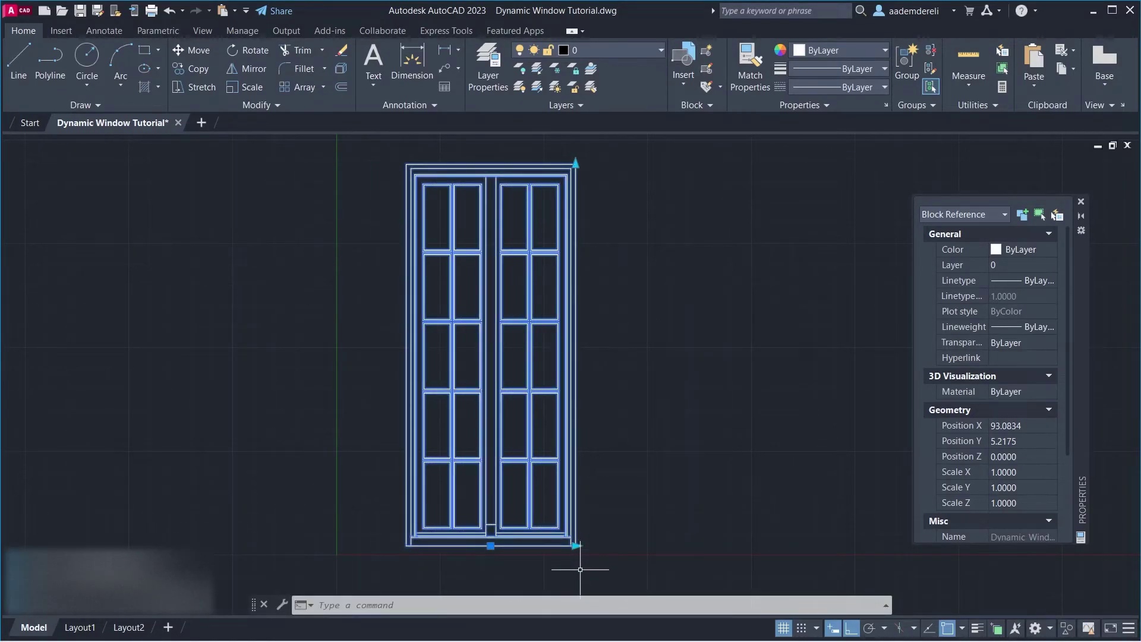
{"action": "left_click", "coordinate": [575, 545]}
{"action": "left_click", "coordinate": [692, 525]}
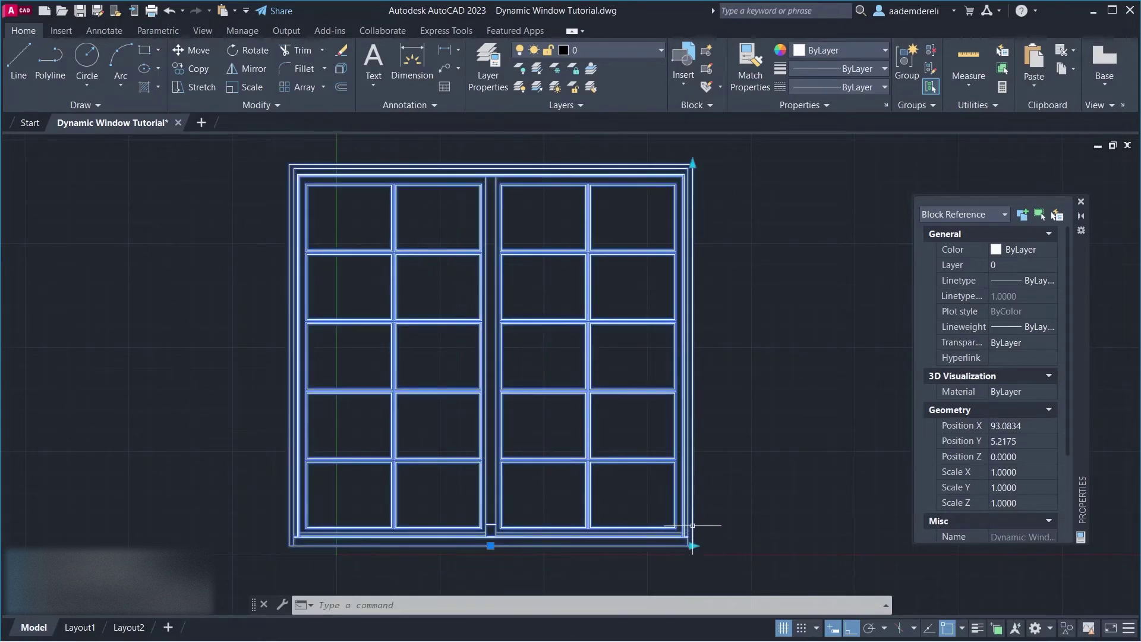
{"action": "left_click", "coordinate": [692, 164]}
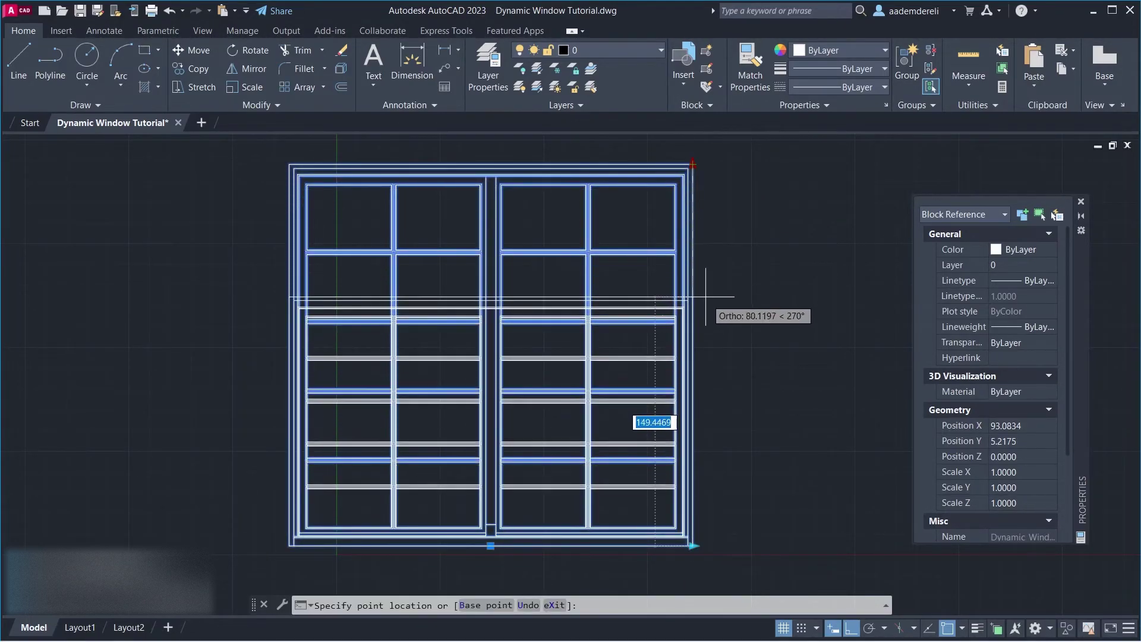
{"action": "left_click", "coordinate": [713, 299]}
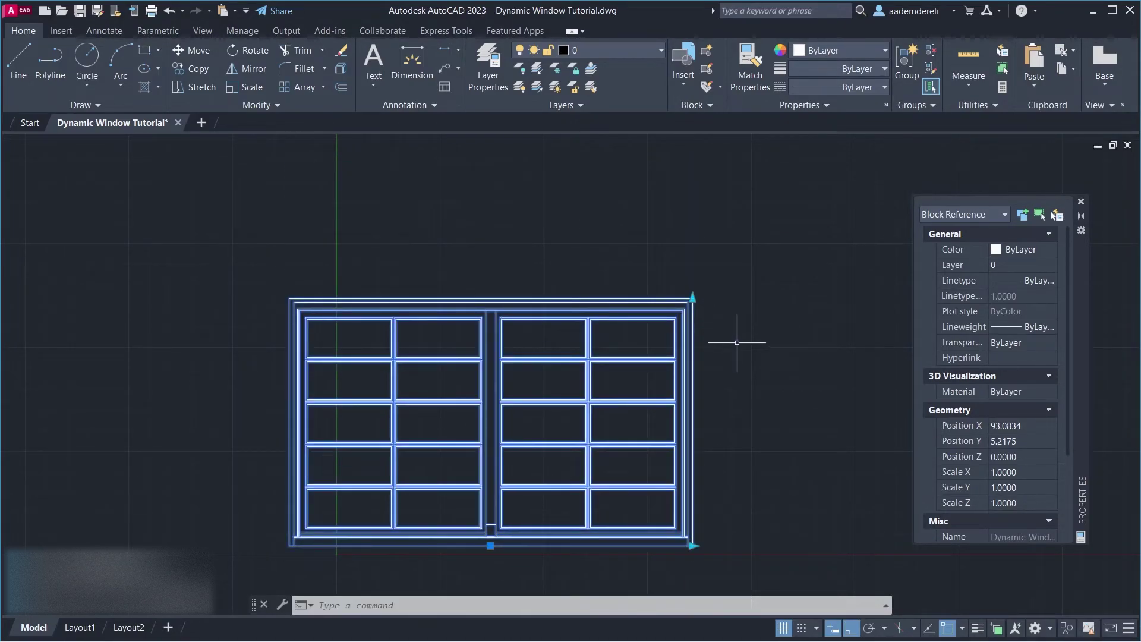
{"action": "right_click", "coordinate": [594, 364]}
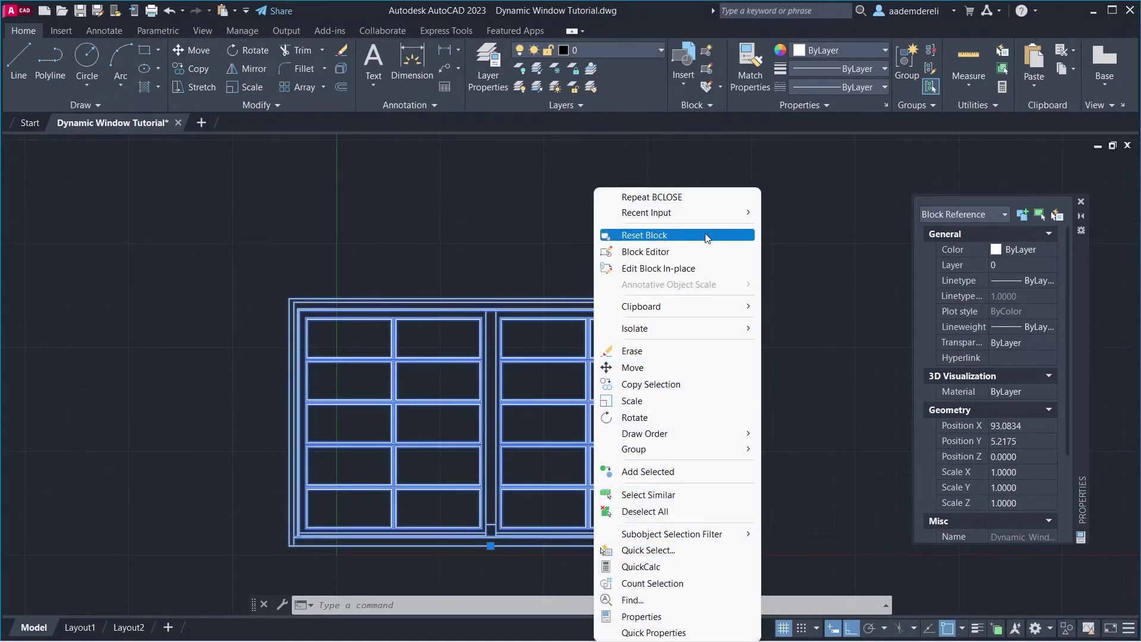
- Reset the window block to its default size and place a copy to its right
{"action": "left_click", "coordinate": [705, 236]}
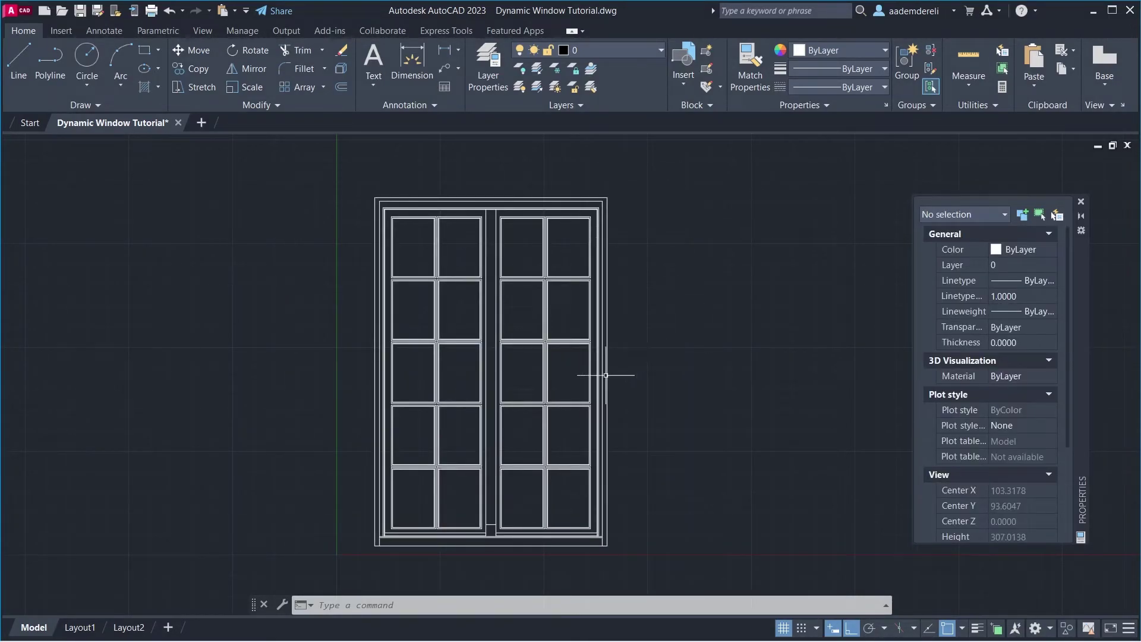
{"action": "left_click", "coordinate": [605, 374]}
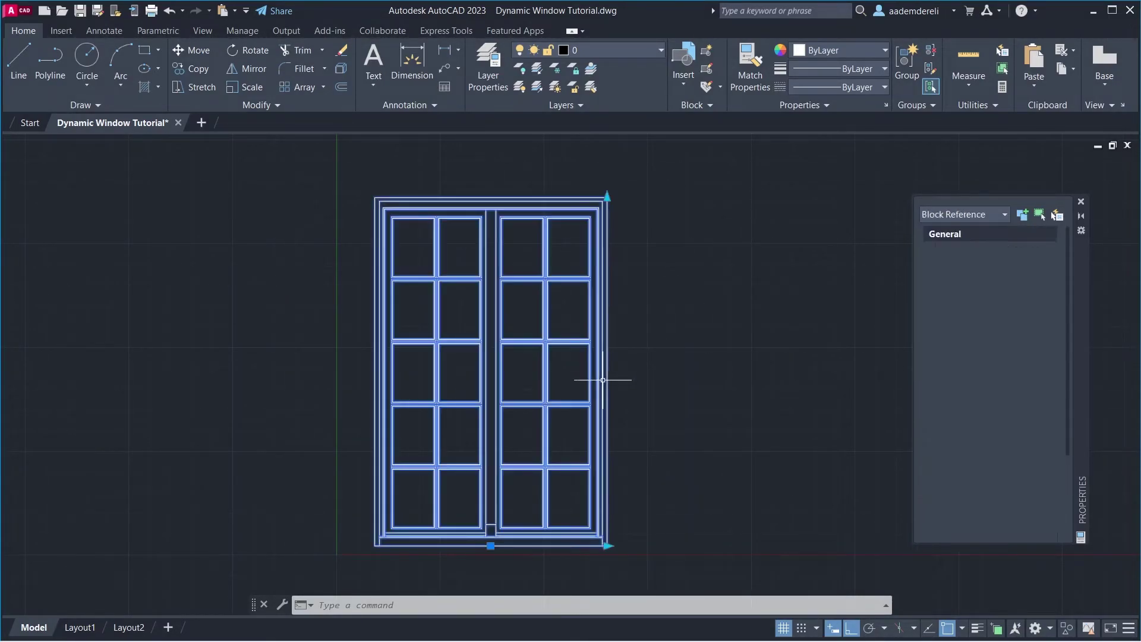
{"action": "left_click", "coordinate": [490, 546]}
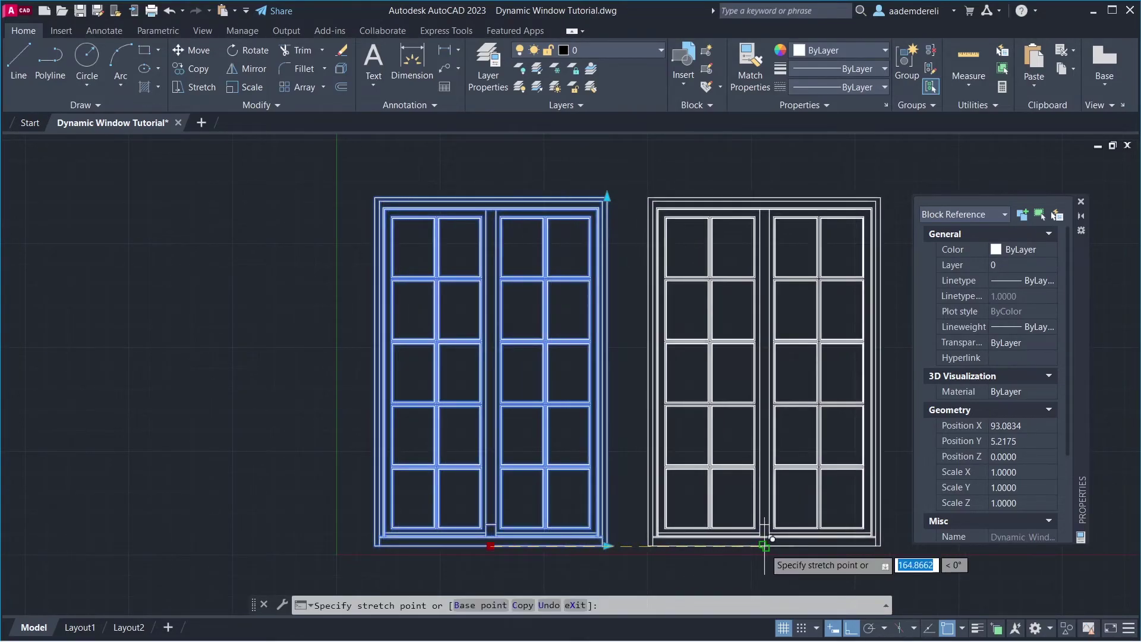
{"action": "left_click", "coordinate": [764, 545]}
{"action": "key", "text": "Escape"}
- Make the copied window narrower and shorter with its Width and Height grips
{"action": "middle_click_drag", "start_coordinate": [764, 478], "coordinate": [530, 461]}
{"action": "left_click", "coordinate": [647, 470]}
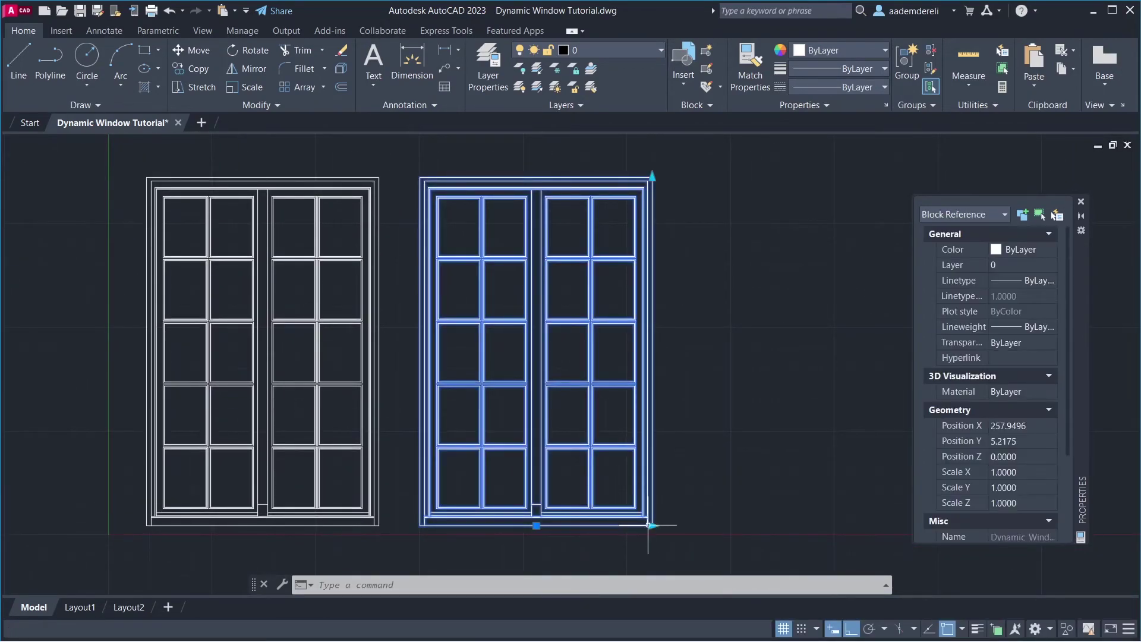
{"action": "left_click", "coordinate": [649, 525]}
{"action": "left_click", "coordinate": [618, 540]}
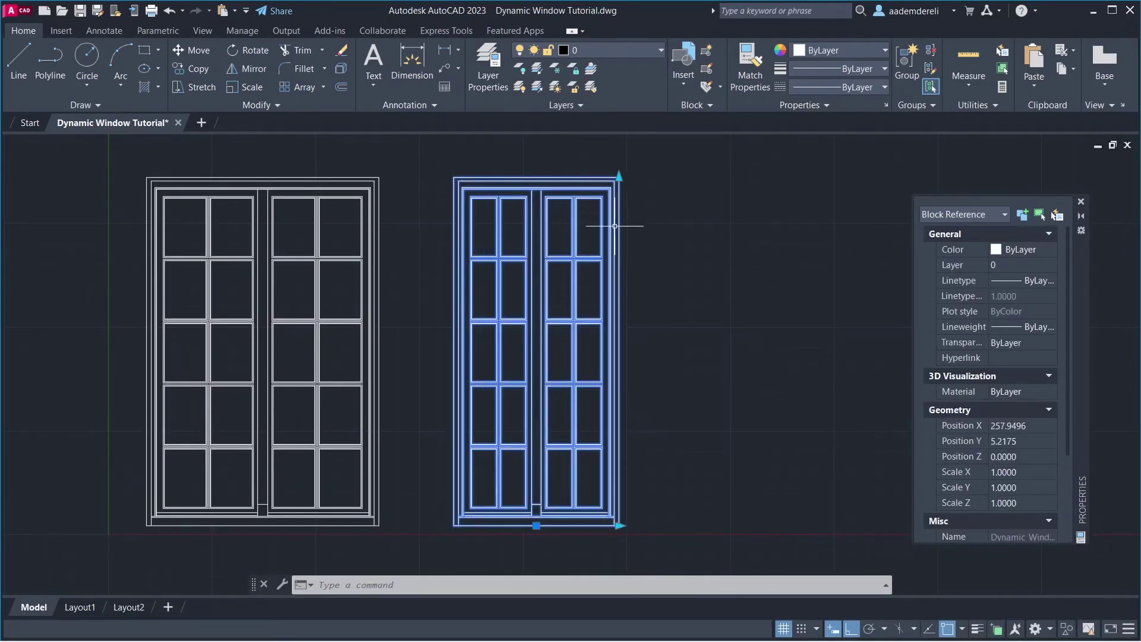
{"action": "left_click", "coordinate": [619, 177]}
{"action": "left_click", "coordinate": [620, 252]}
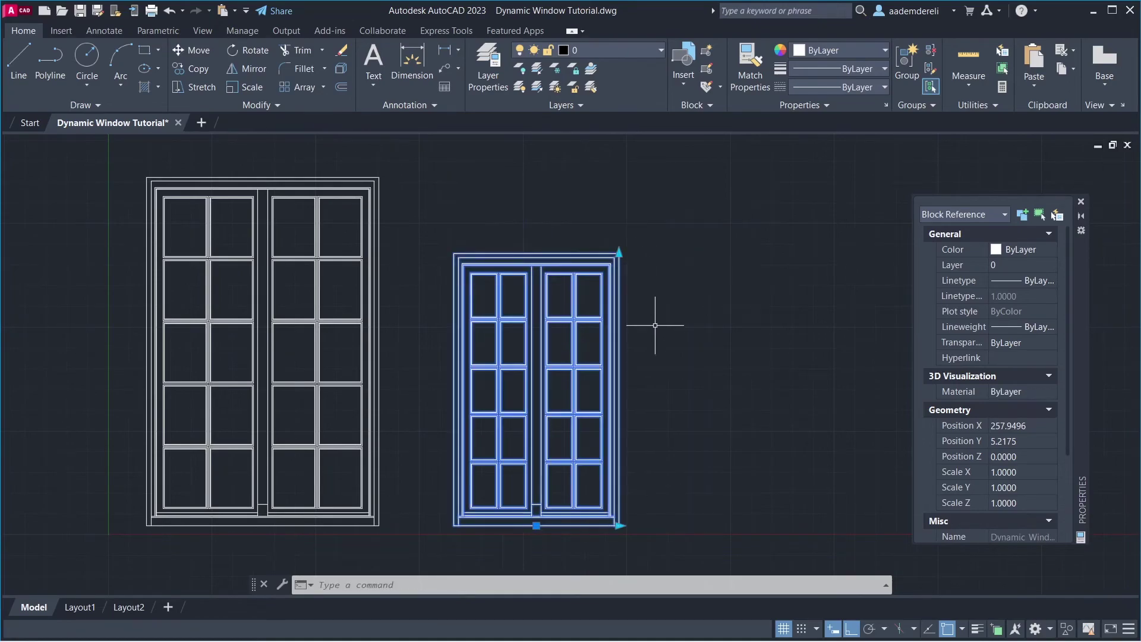
- Place a third window further right and raise its top to match the left window's height
{"action": "left_click", "coordinate": [536, 525]}
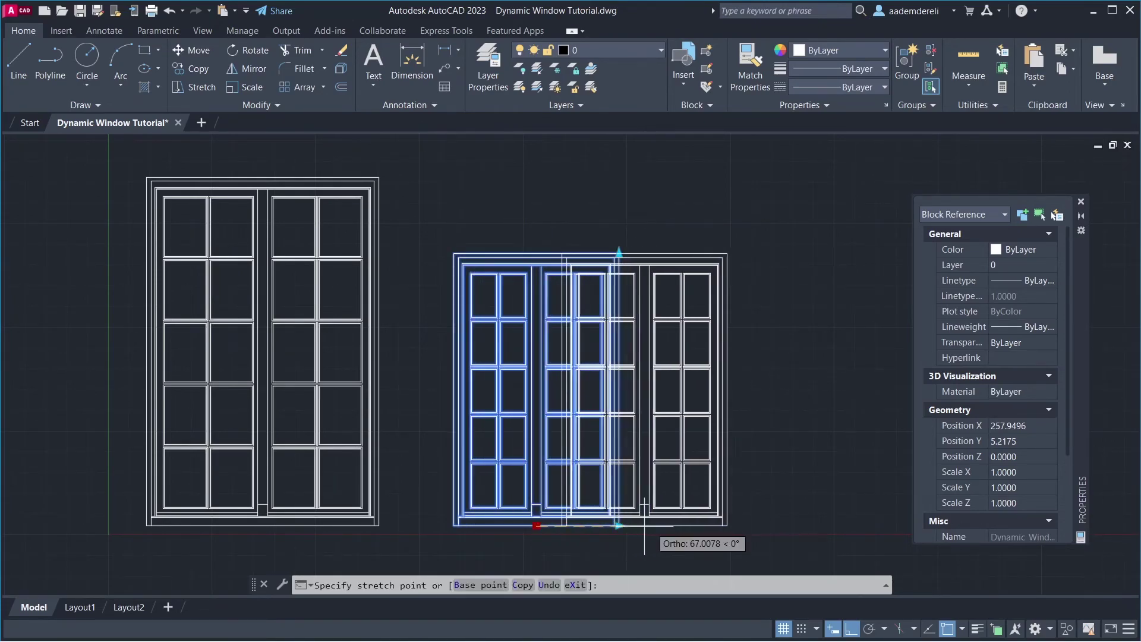
{"action": "left_click", "coordinate": [754, 517]}
{"action": "key", "text": "Escape"}
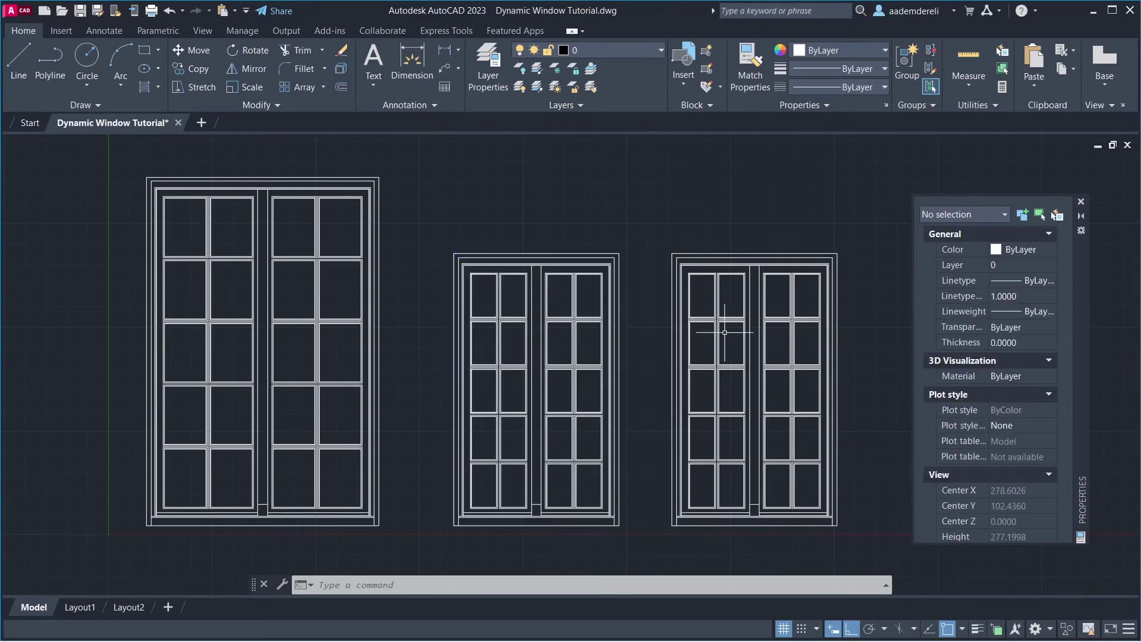
{"action": "left_click", "coordinate": [682, 263]}
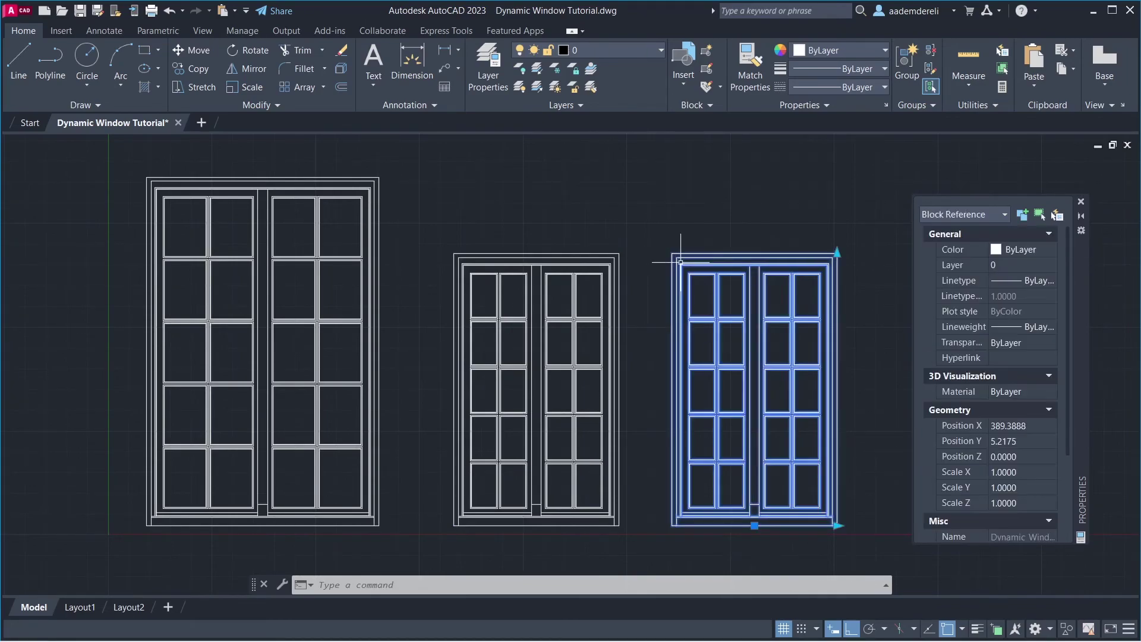
{"action": "left_click", "coordinate": [837, 253]}
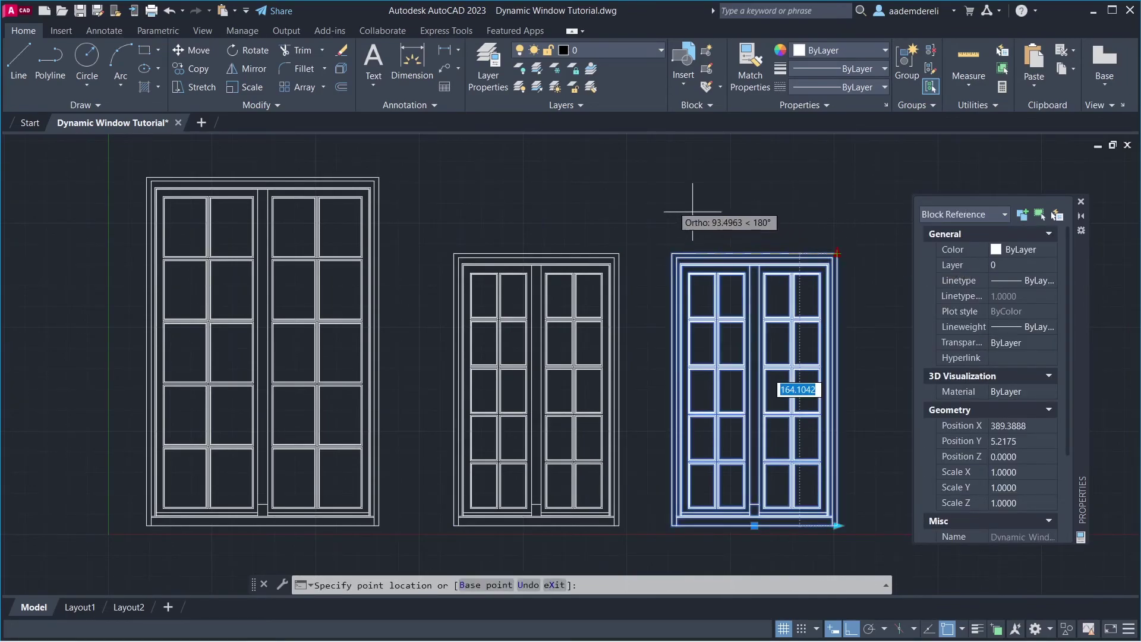
{"action": "left_click", "coordinate": [378, 177]}
{"action": "key", "text": "Escape"}
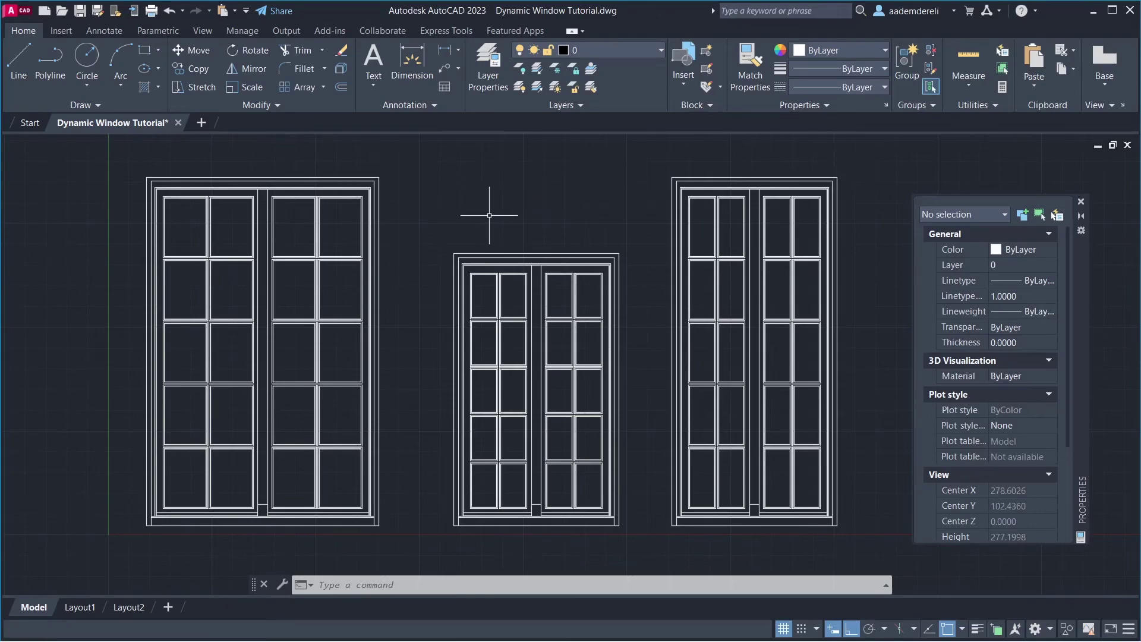